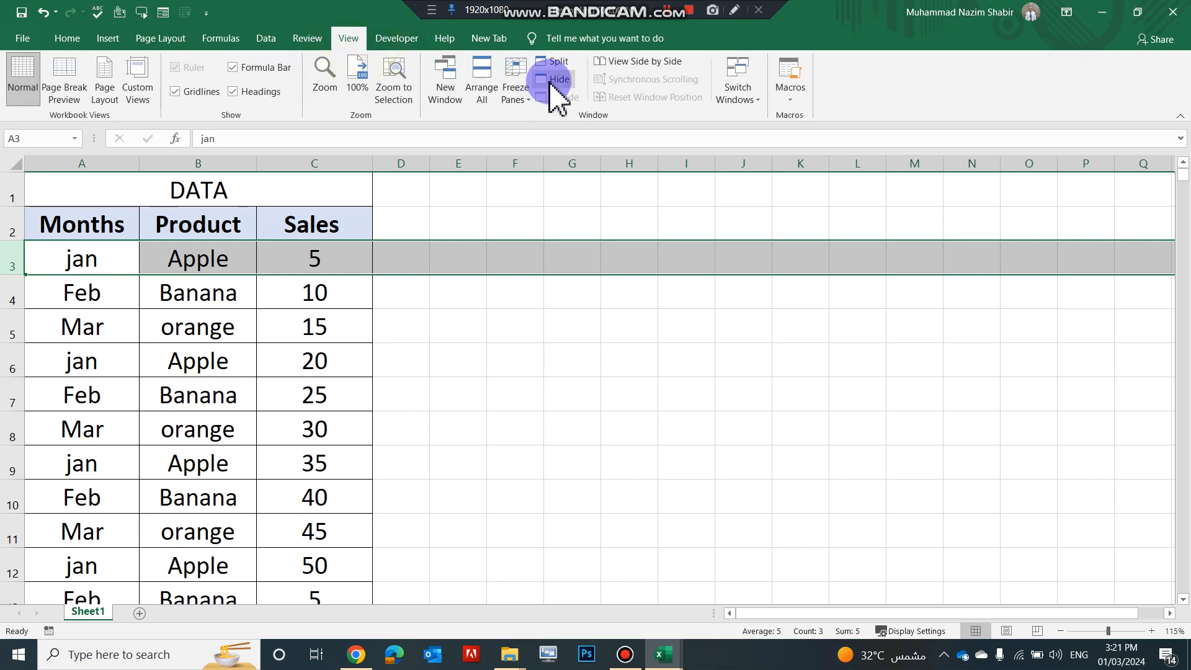
Freeze the sheet above row 3 so the title and the Months, Product and Sales headers stay in view, and check it.
left_click(525, 98)
left_click(566, 129)
left_click(289, 389)
scroll(285, 373, "down", 2)
scroll(283, 373, "up", 2)
scroll(283, 372, "down", 5)
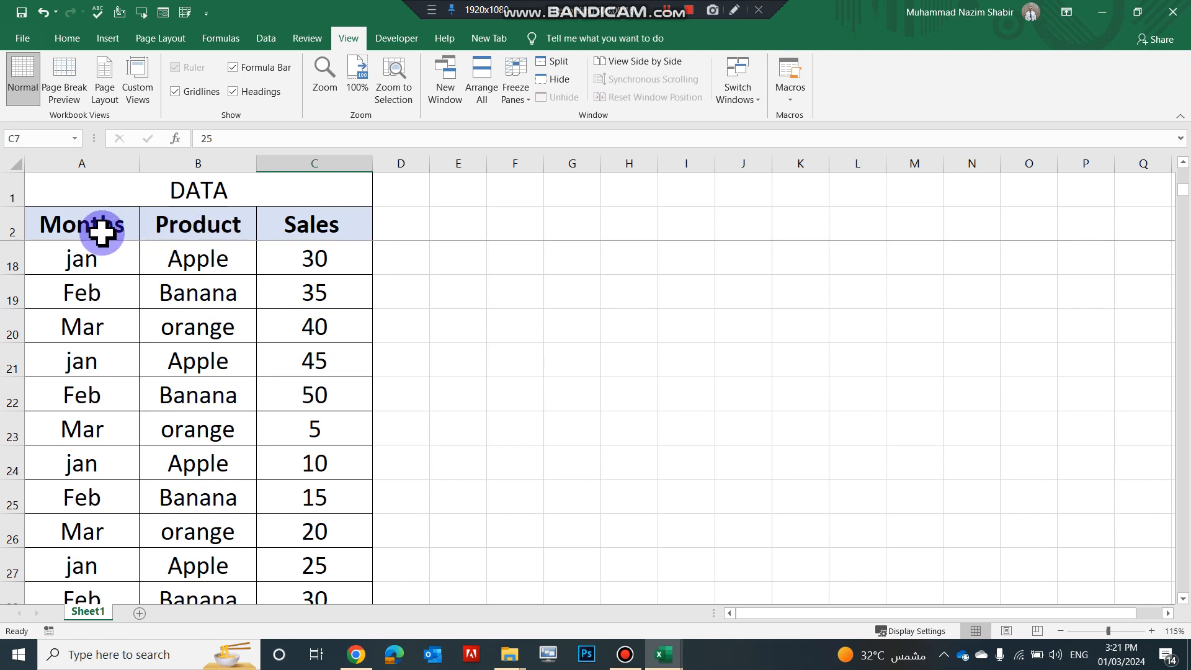
scroll(240, 380, "up", 5)
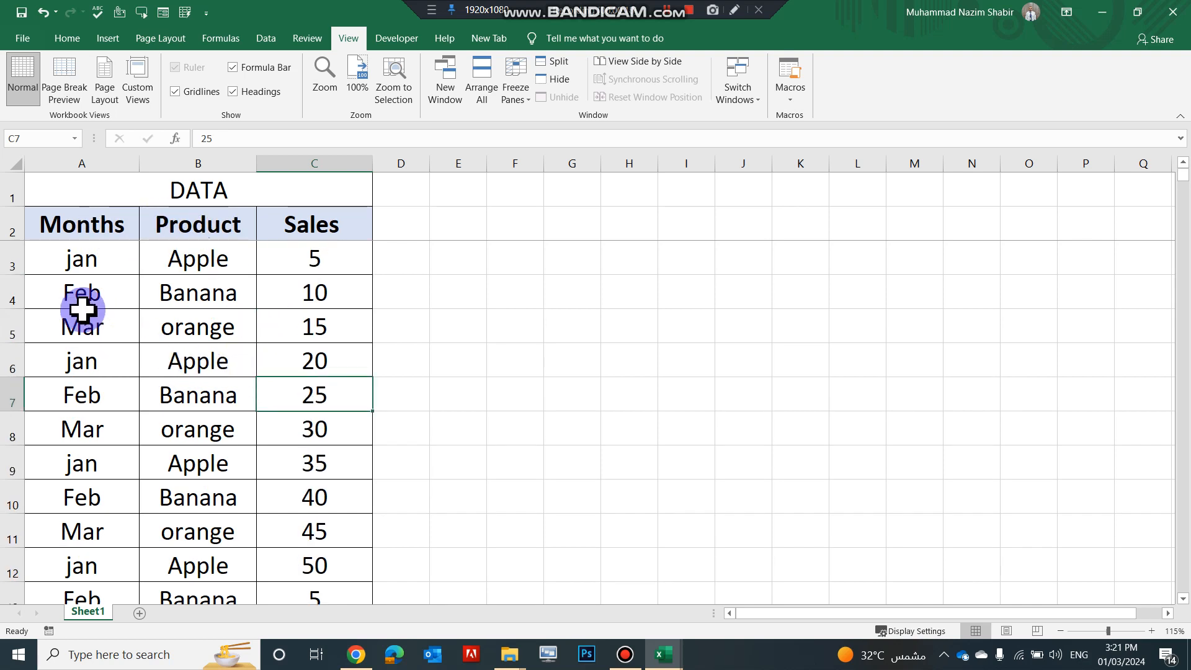
Examine the month, product and sales entries in the first three data rows.
left_click(96, 265)
left_click(177, 268)
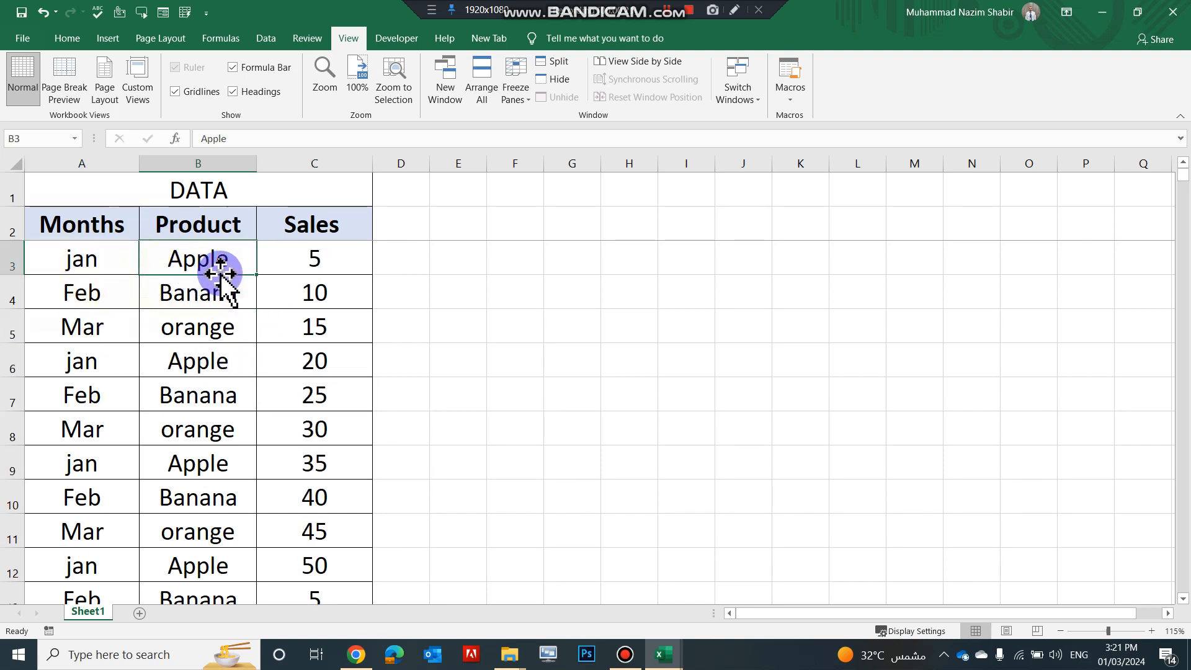
left_click(305, 263)
left_click(93, 291)
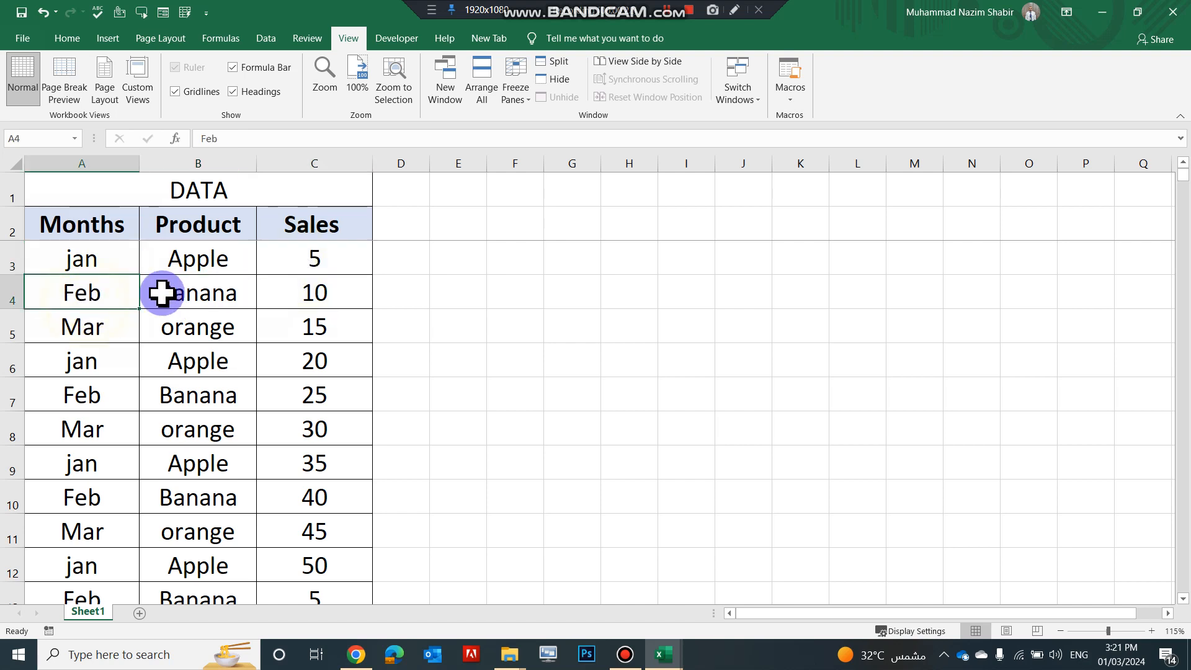
left_click(201, 291)
left_click(335, 306)
left_click(45, 335)
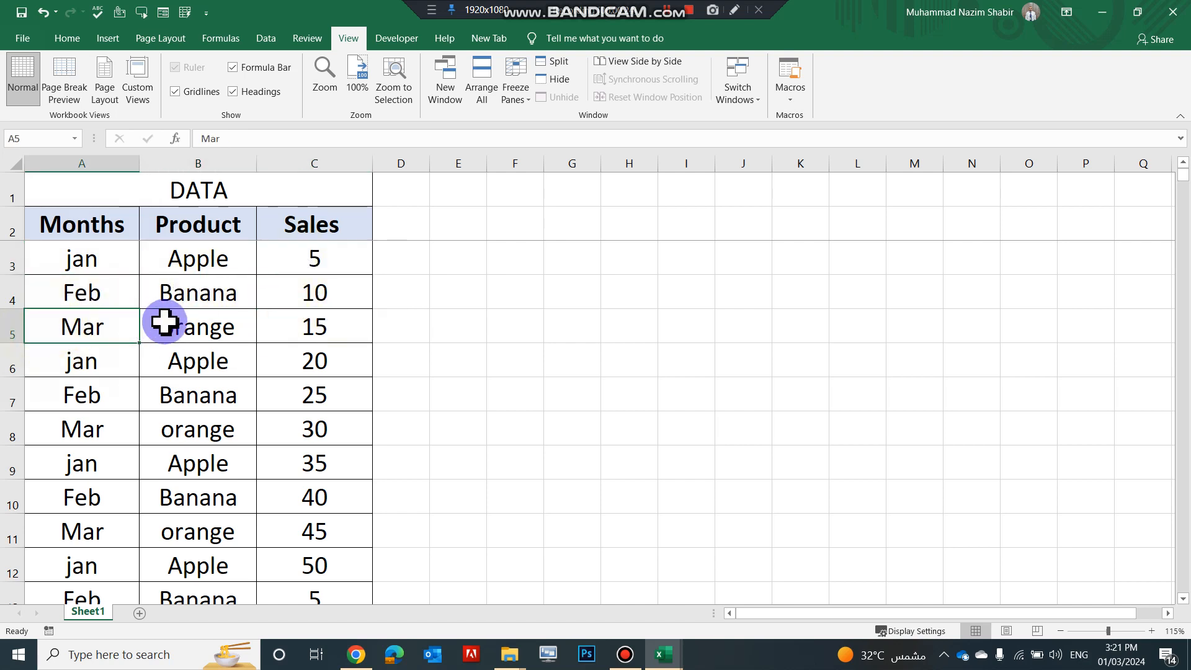
left_click(211, 331)
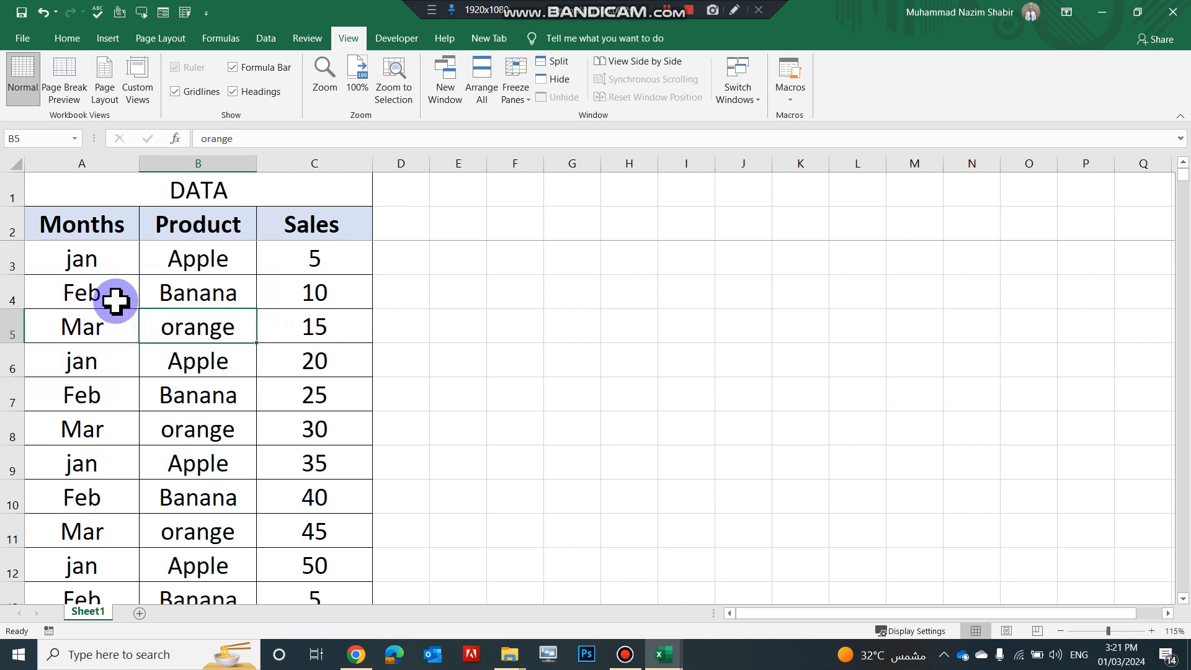
left_click(114, 260)
left_click(116, 291)
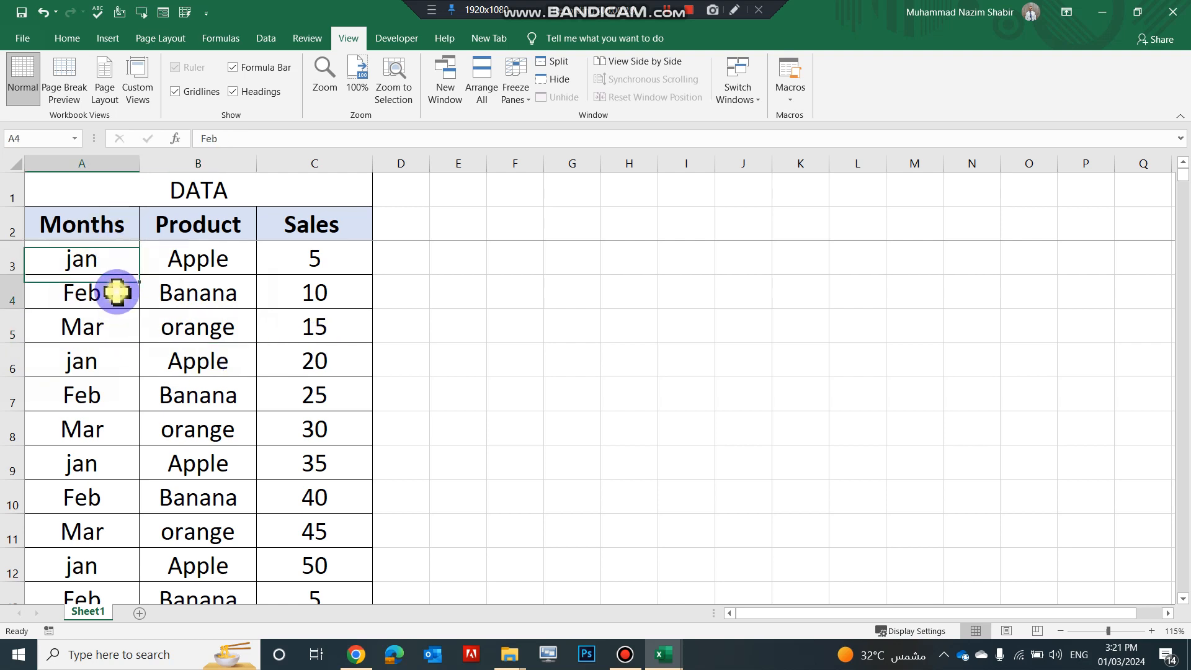
left_click(114, 327)
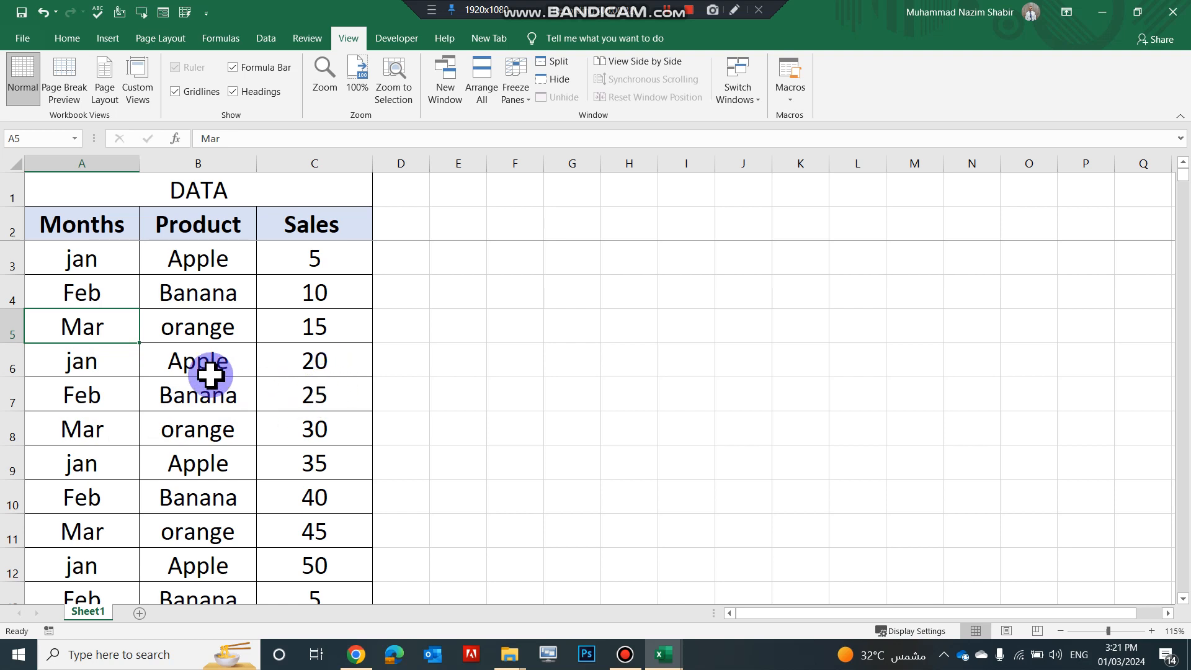
Look through the long list of sales records on Sheet1 and return to its first data row.
scroll(214, 402, "down", 19)
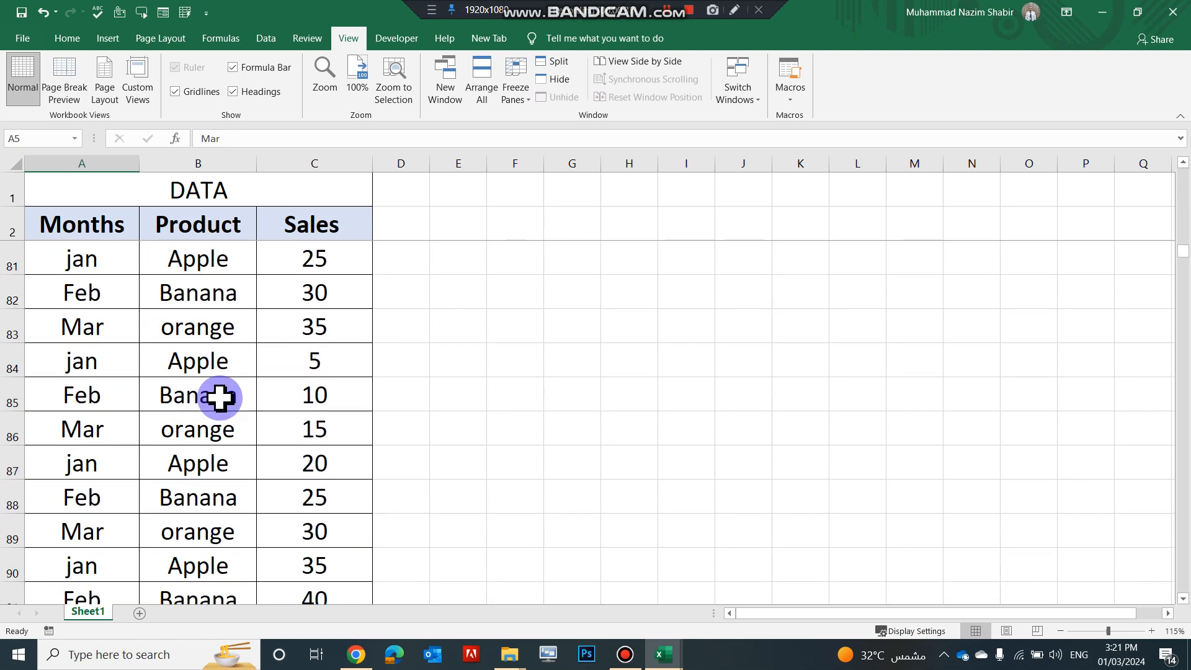
scroll(220, 397, "down", 7)
scroll(220, 397, "down", 11)
scroll(221, 397, "down", 2)
scroll(220, 398, "down", 7)
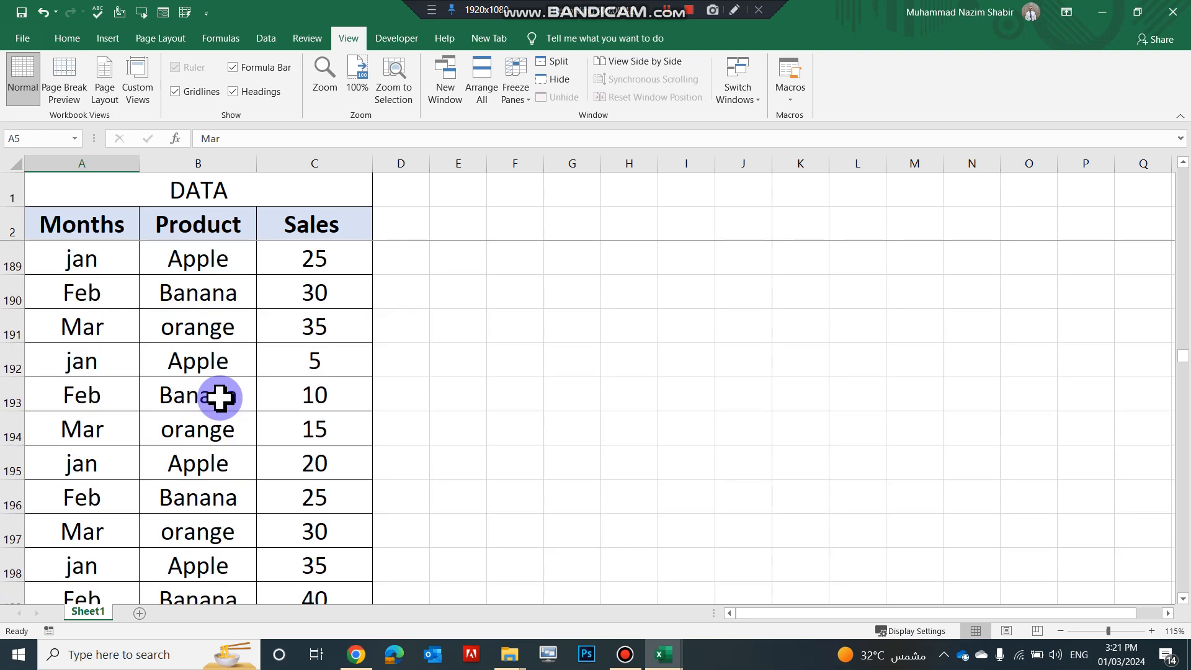
scroll(220, 397, "down", 8)
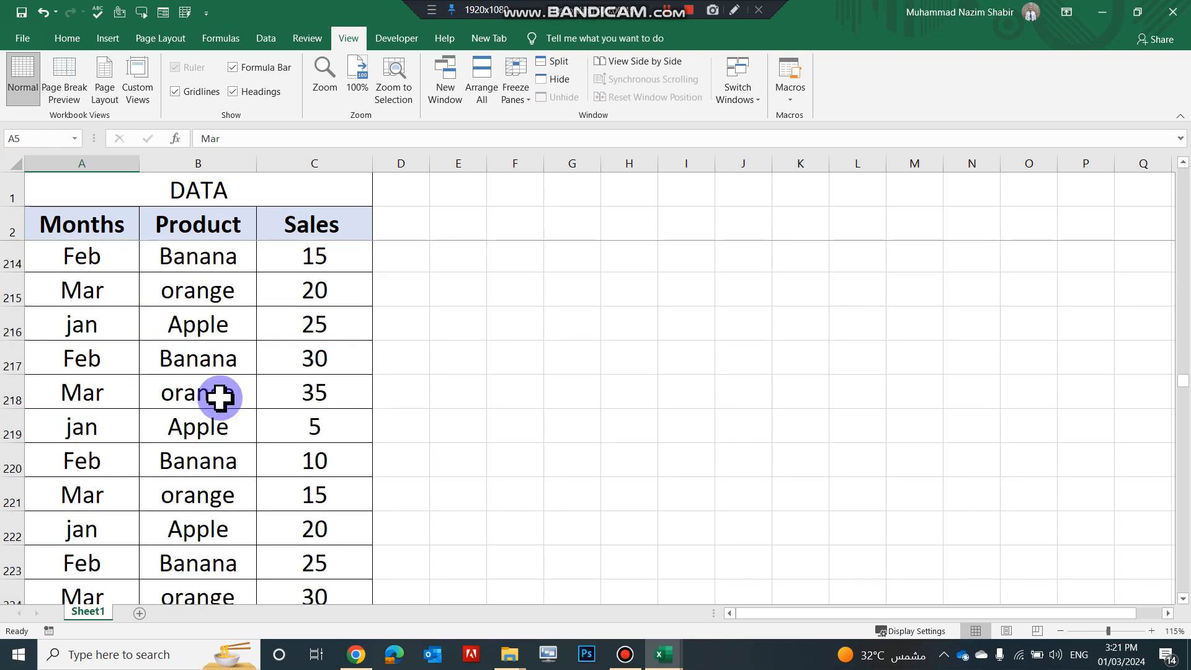
scroll(220, 398, "down", 10)
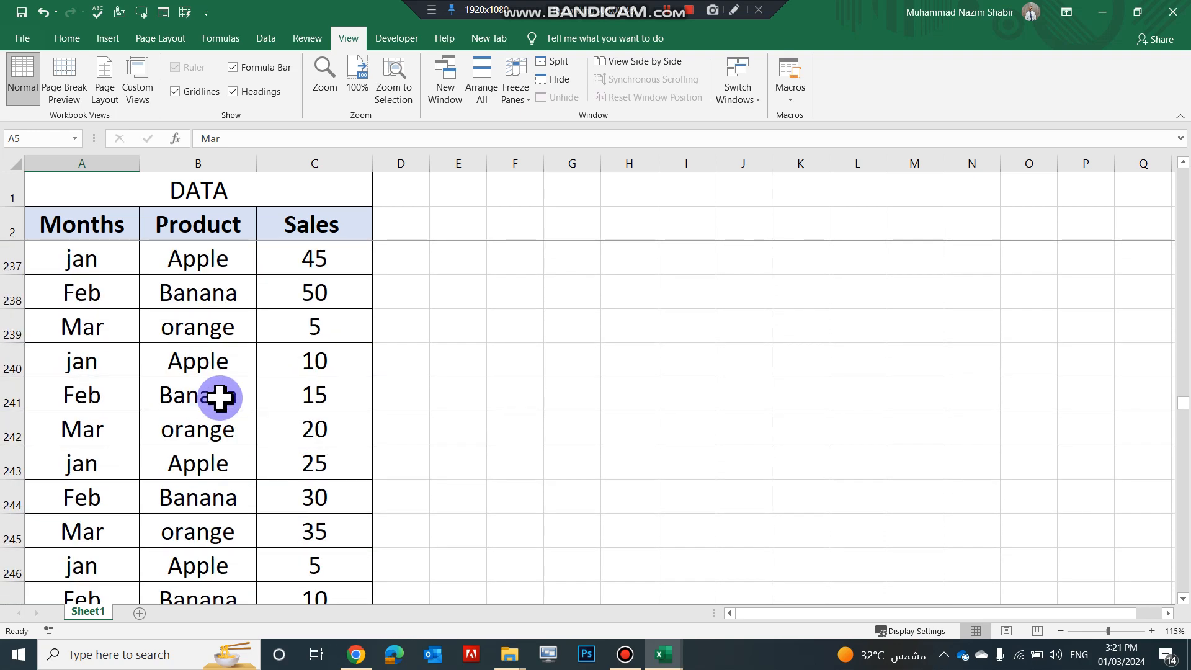
scroll(220, 398, "up", 20)
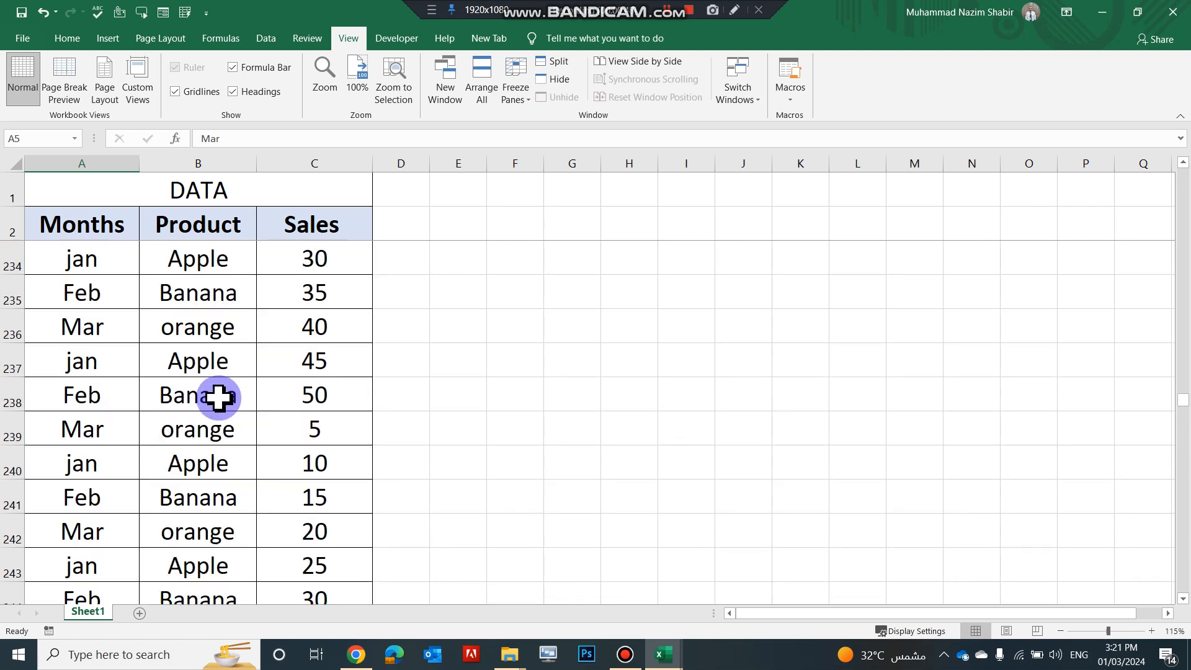
scroll(217, 398, "up", 20)
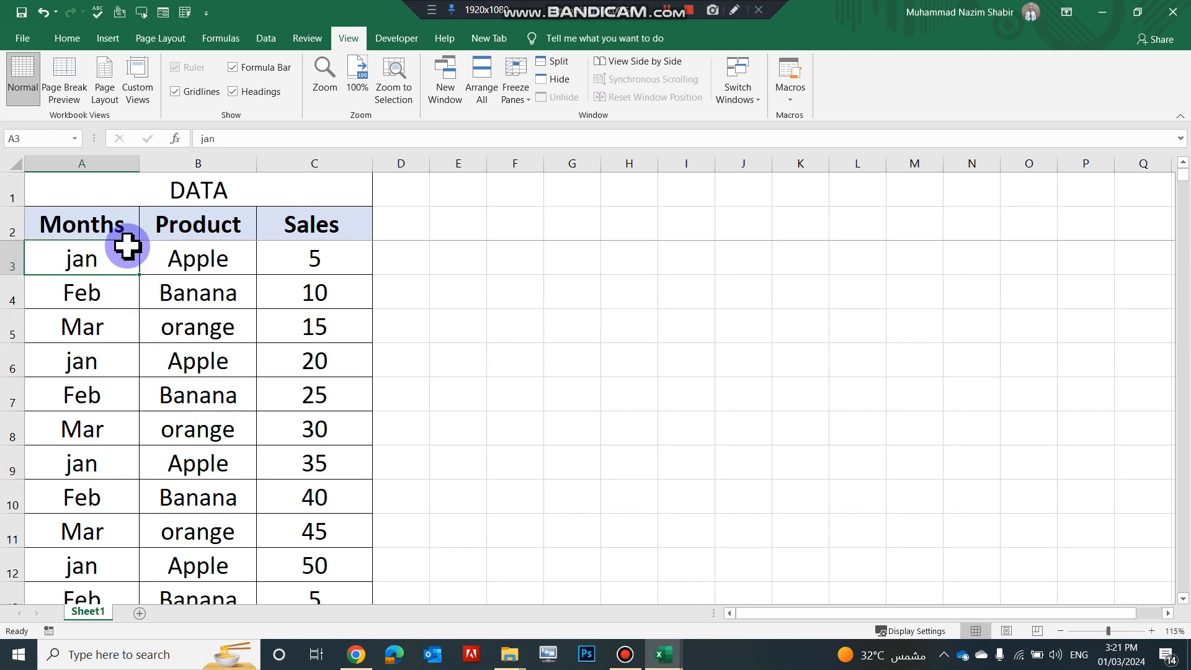
Create a PivotTable from the range Sheet1!$A$2:$C$434 on a new worksheet.
left_click(109, 39)
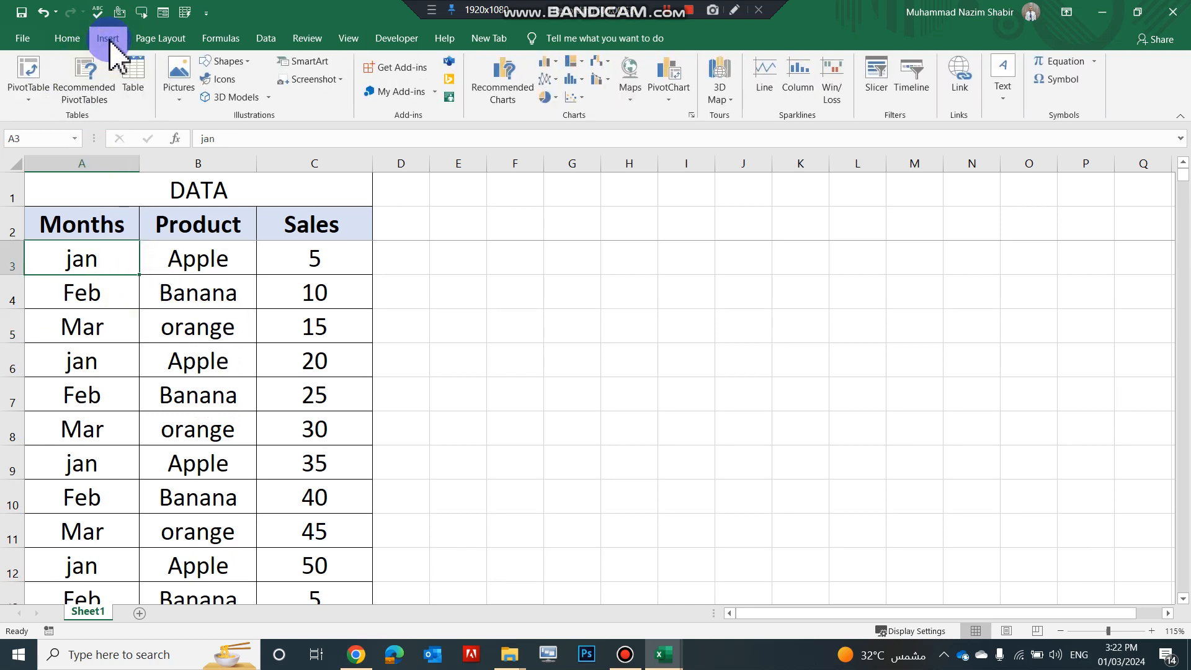
left_click(34, 105)
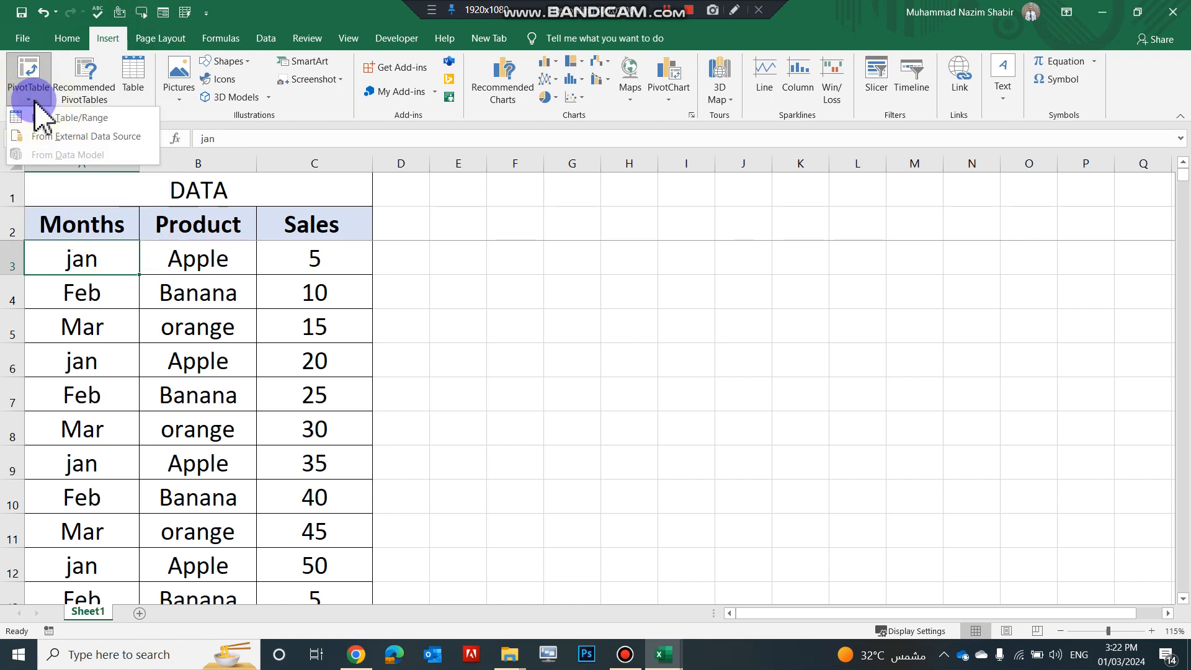
left_click(65, 122)
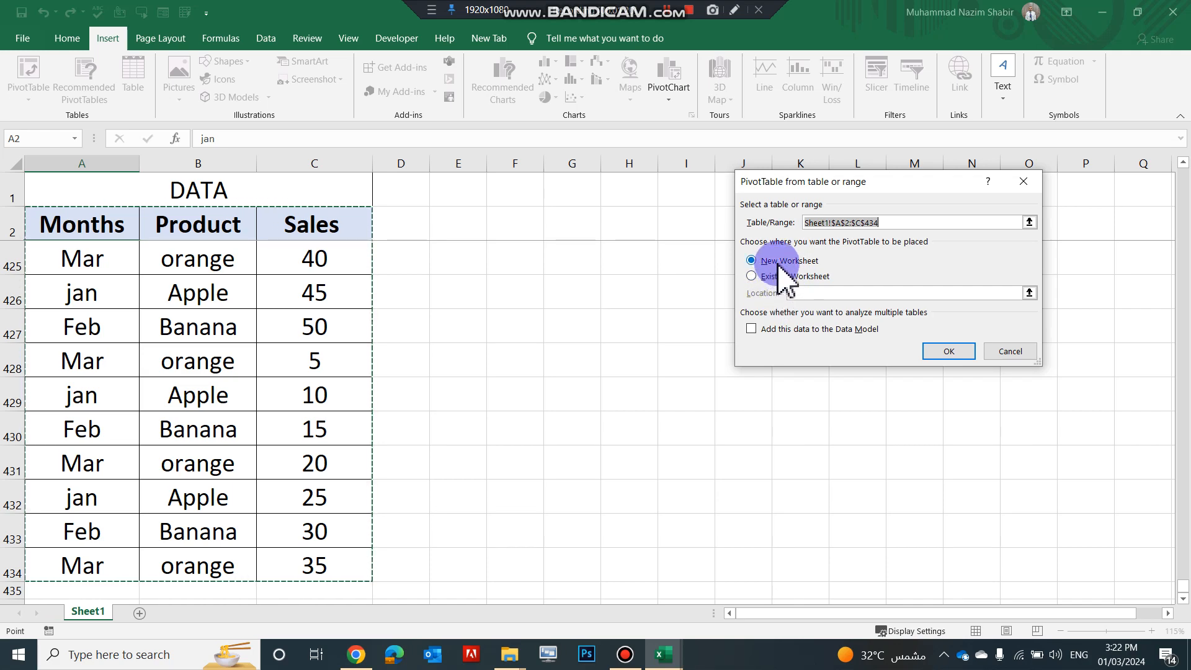
left_click(963, 351)
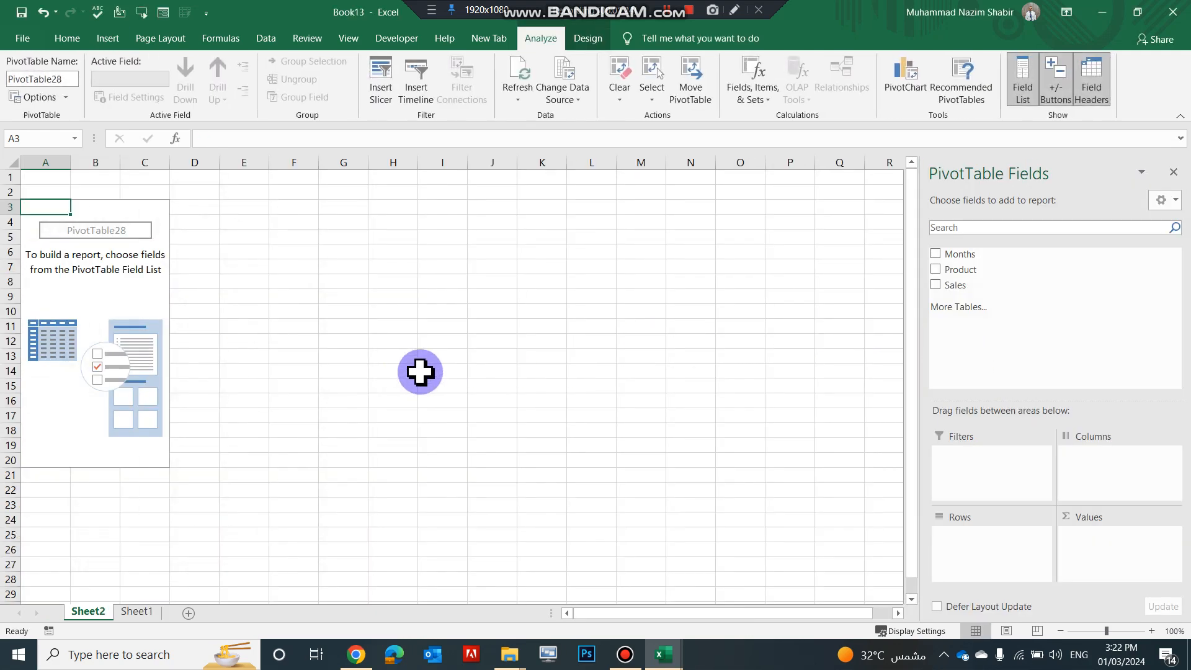
Lay out the PivotTable with Months as rows, Product as columns and the sum of Sales as values.
left_click(351, 352)
scroll(351, 351, "up", 3)
left_click(245, 339)
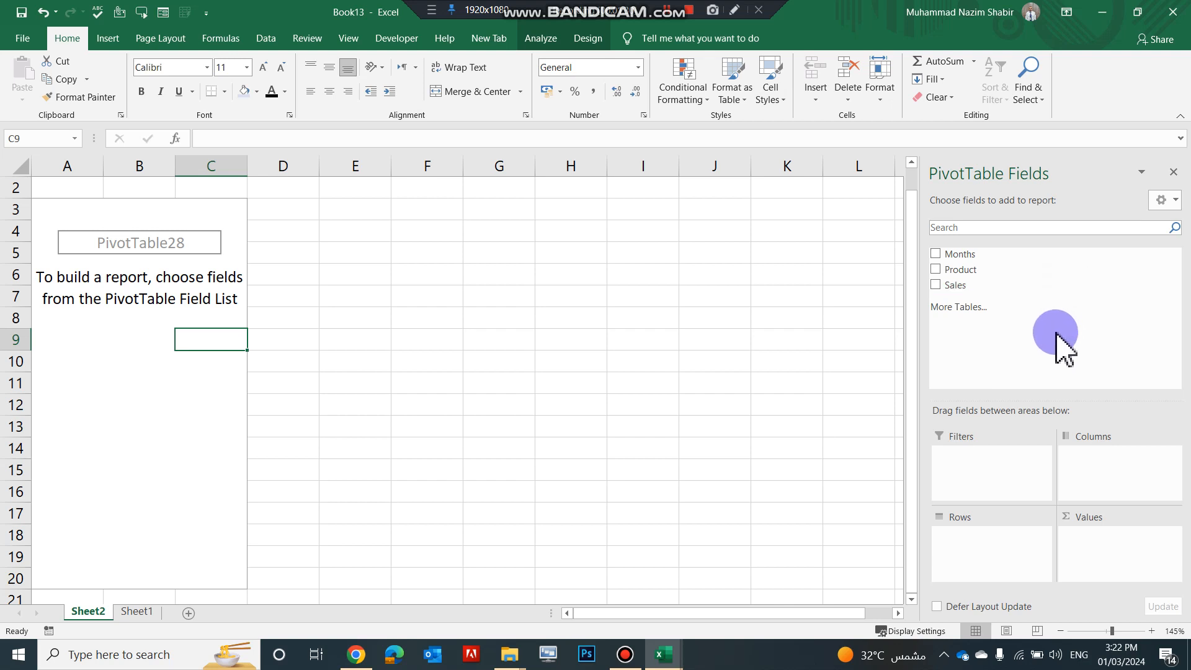
left_click(937, 256)
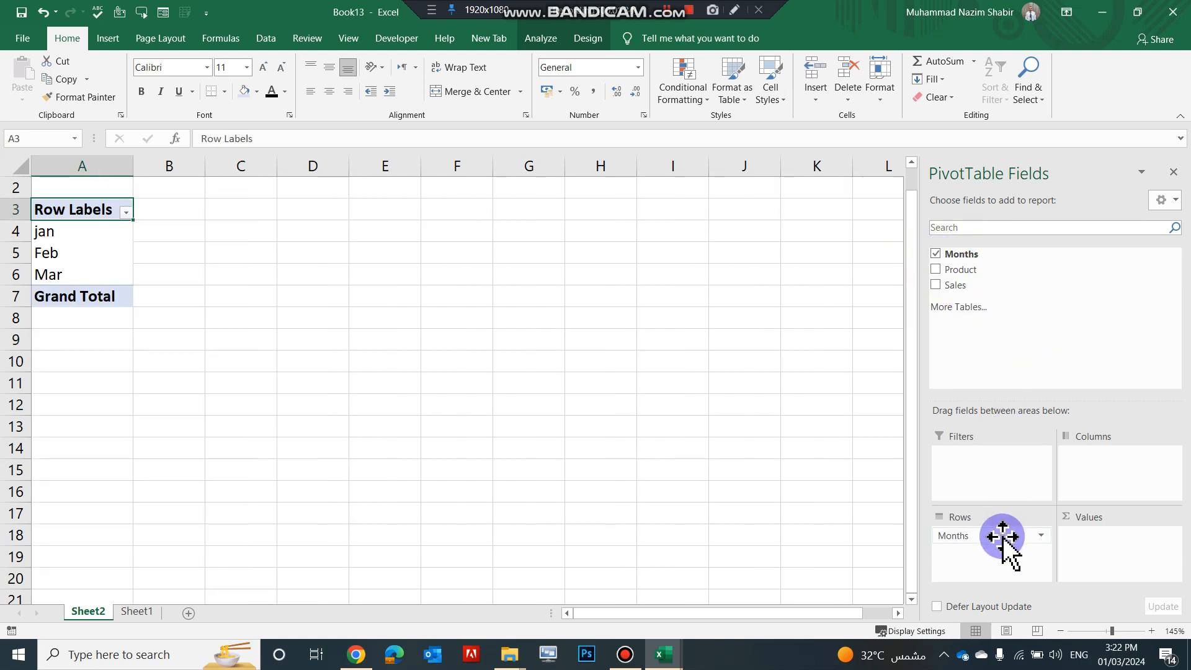
left_click_drag(1003, 538, 1127, 478)
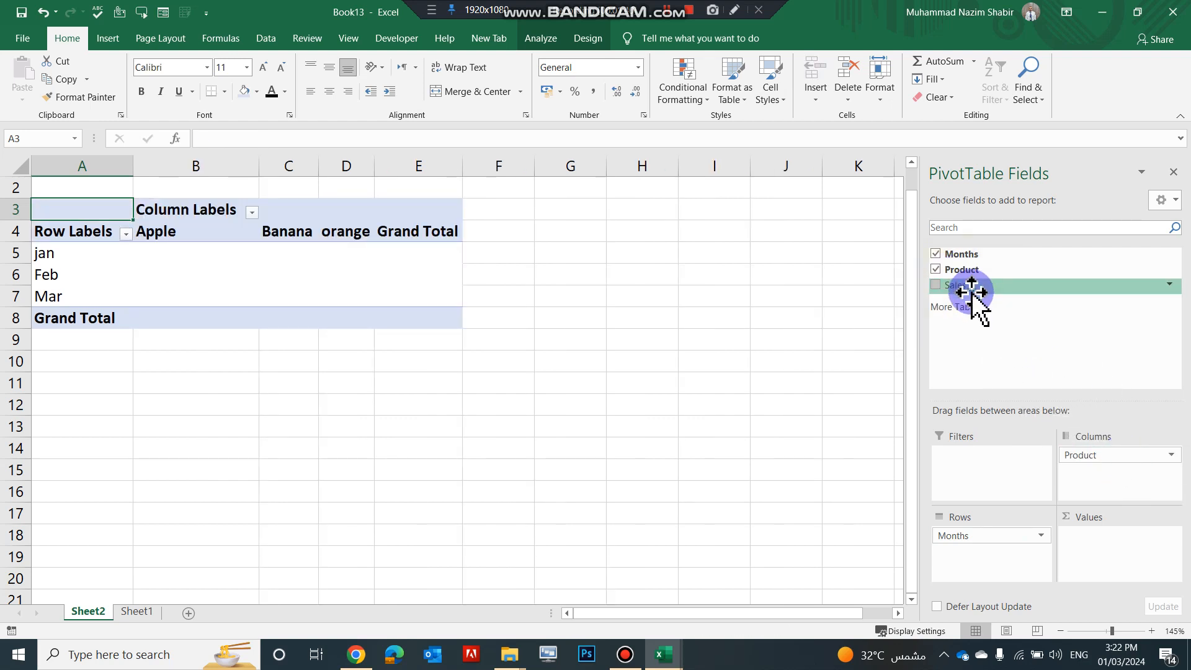
left_click_drag(971, 291, 1102, 552)
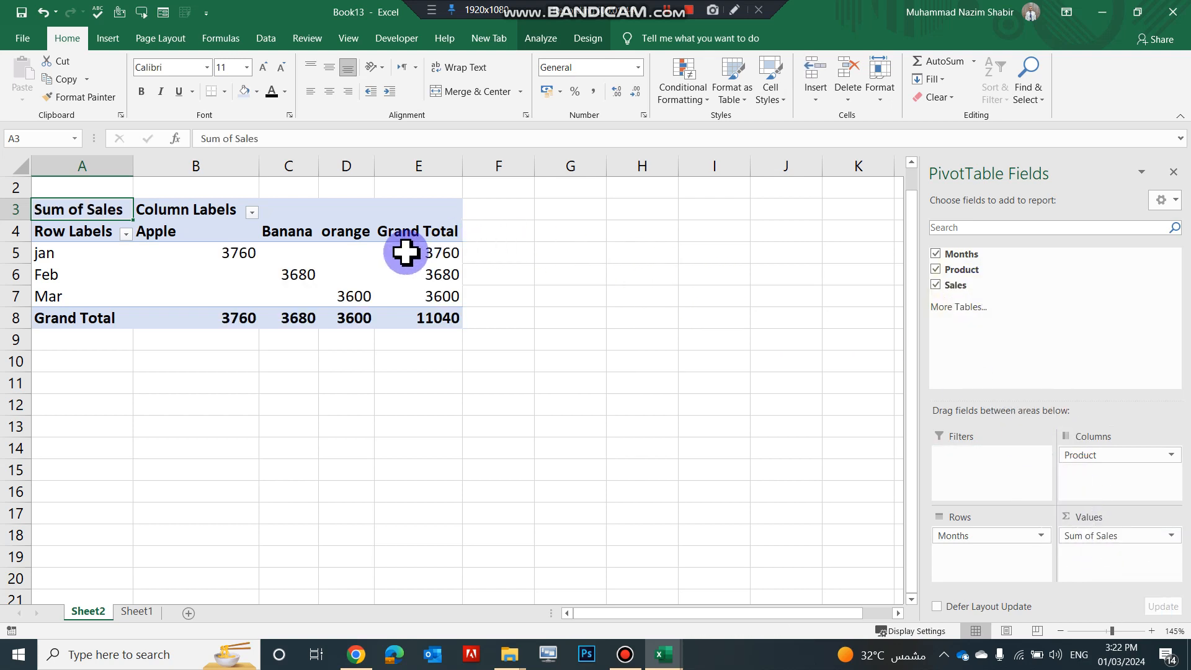
Give PivotTable columns B to E a wider, equal width and centre their contents.
left_click_drag(250, 182, 417, 181)
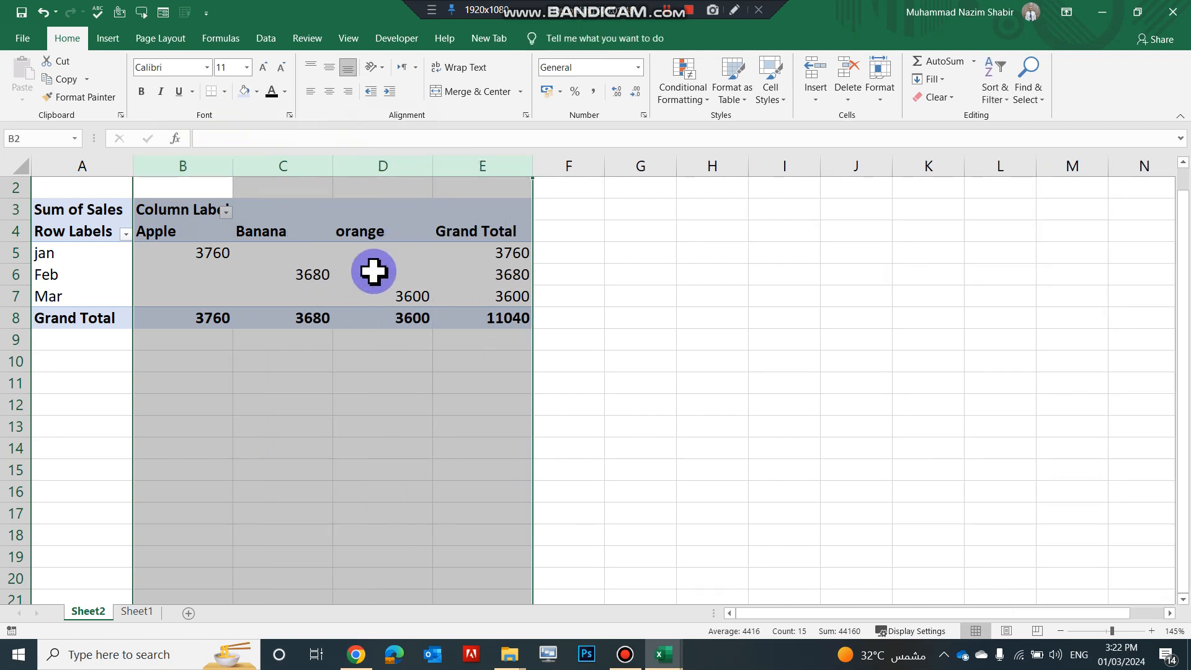
left_click(371, 276)
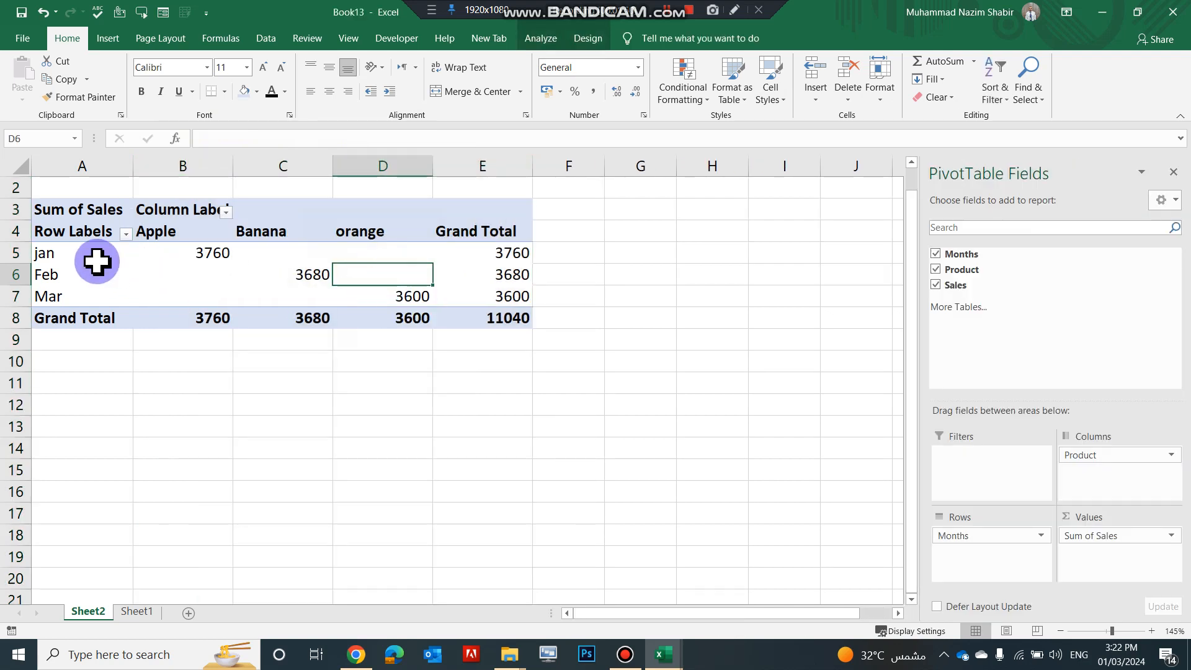
left_click_drag(183, 167, 474, 165)
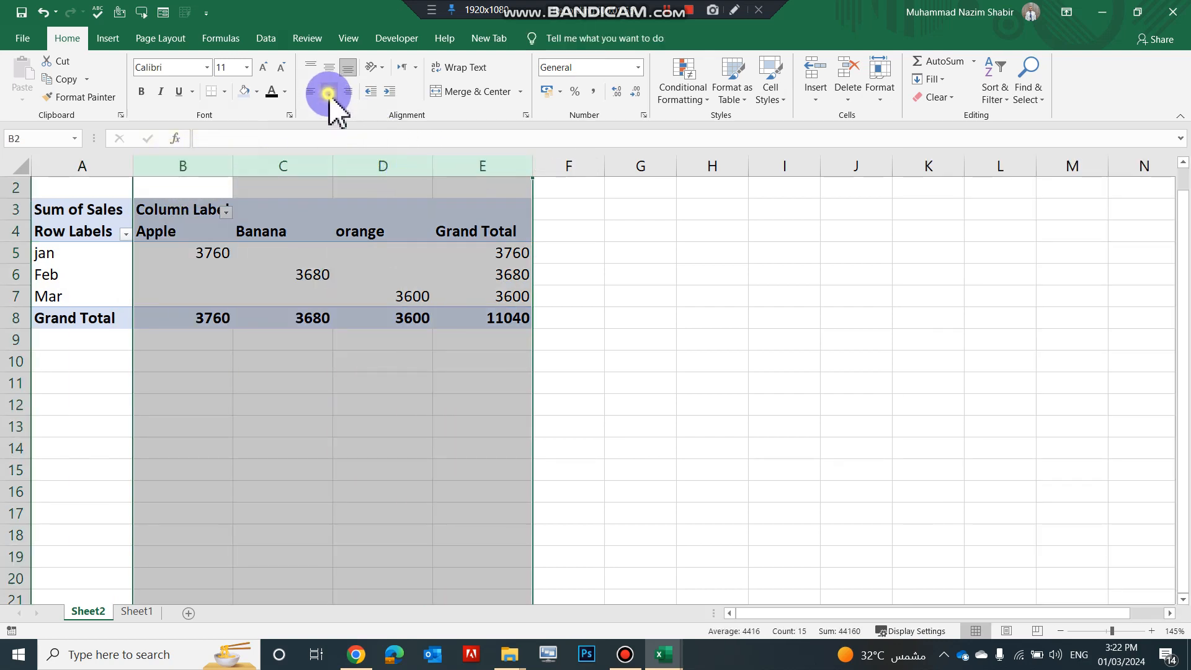
left_click(330, 91)
left_click(199, 247)
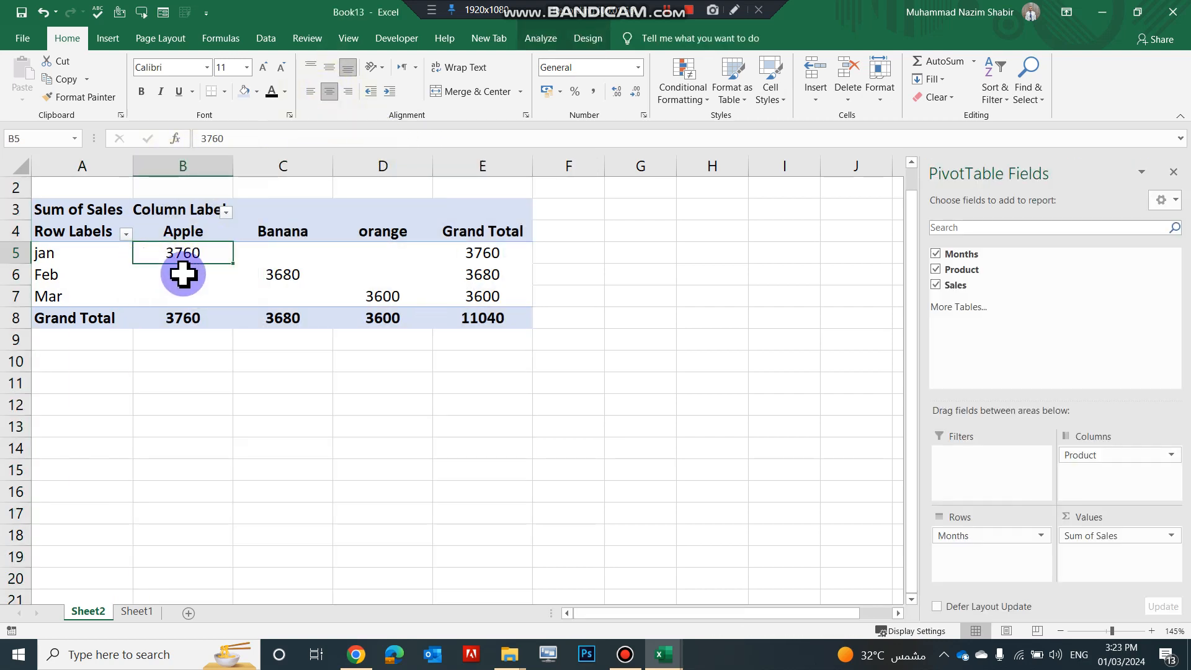
Sort the PivotTable months by their grand total from largest to smallest.
left_click(287, 280)
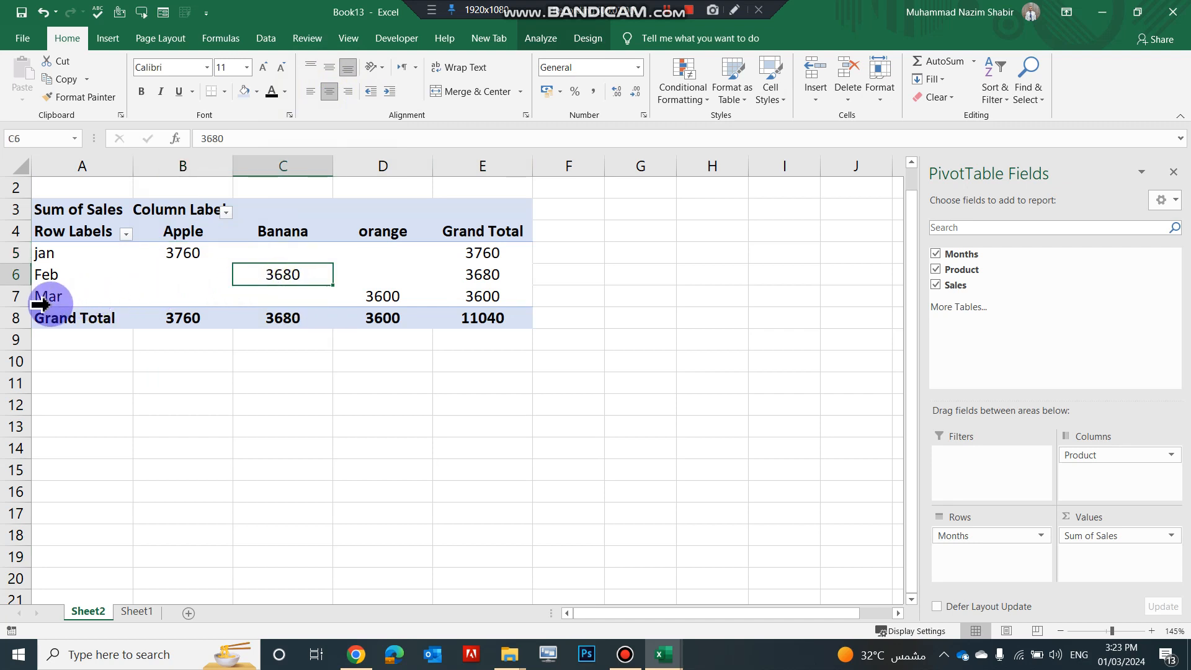
mouse_move(398, 302)
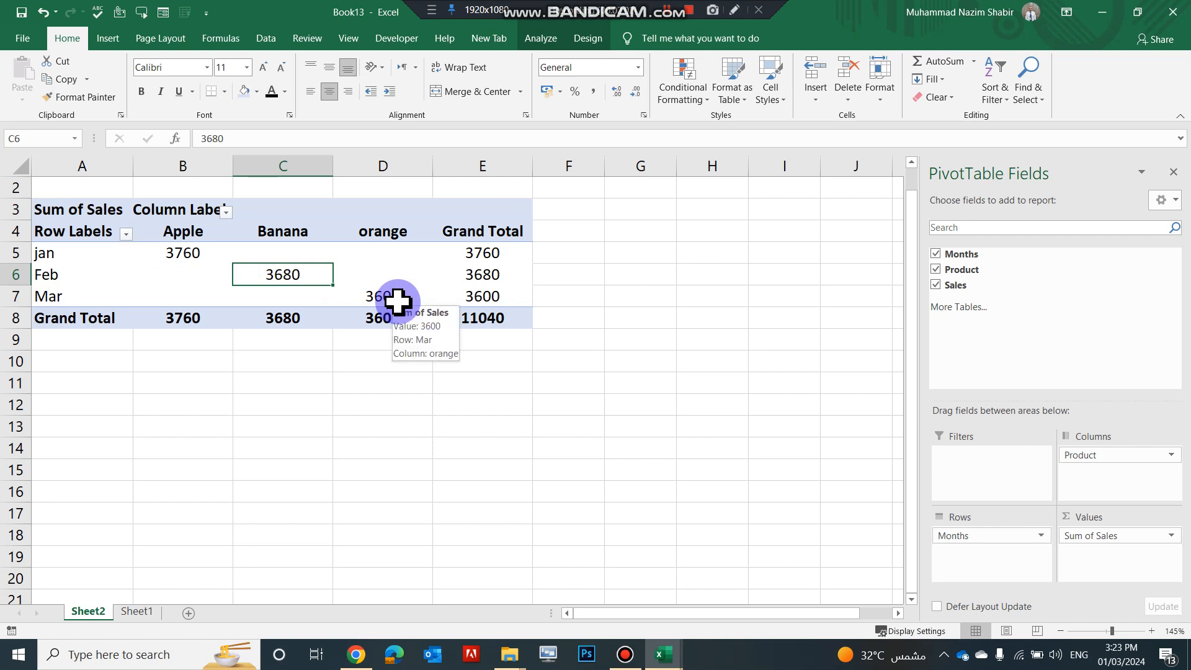
left_click(429, 279)
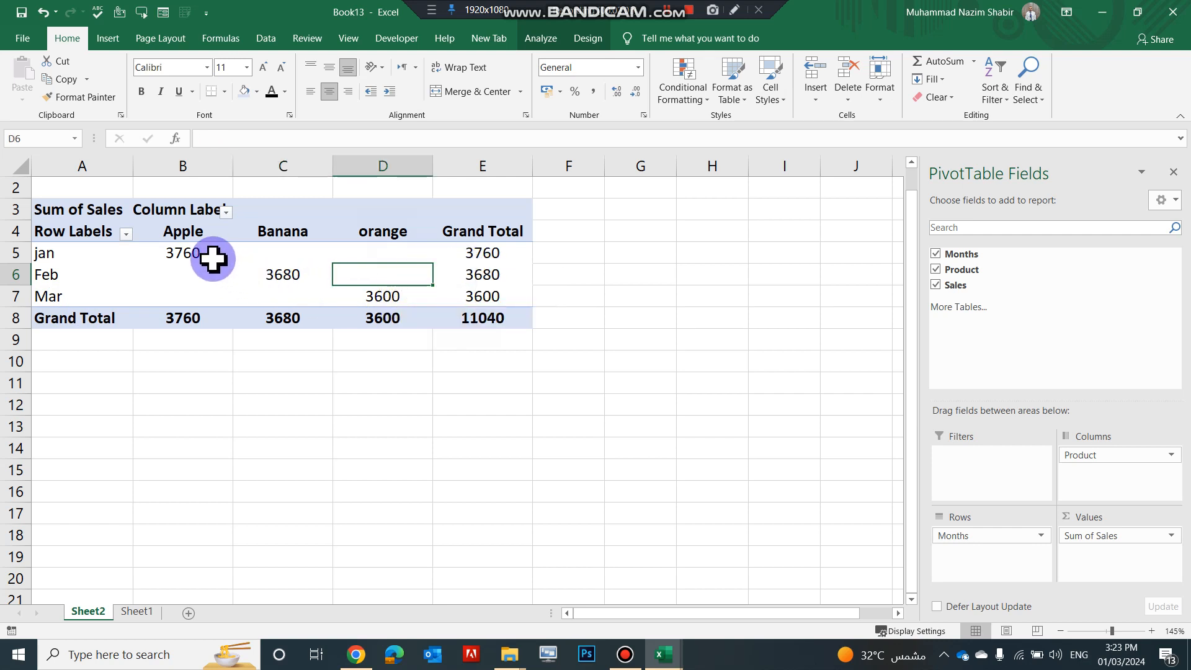
right_click(489, 274)
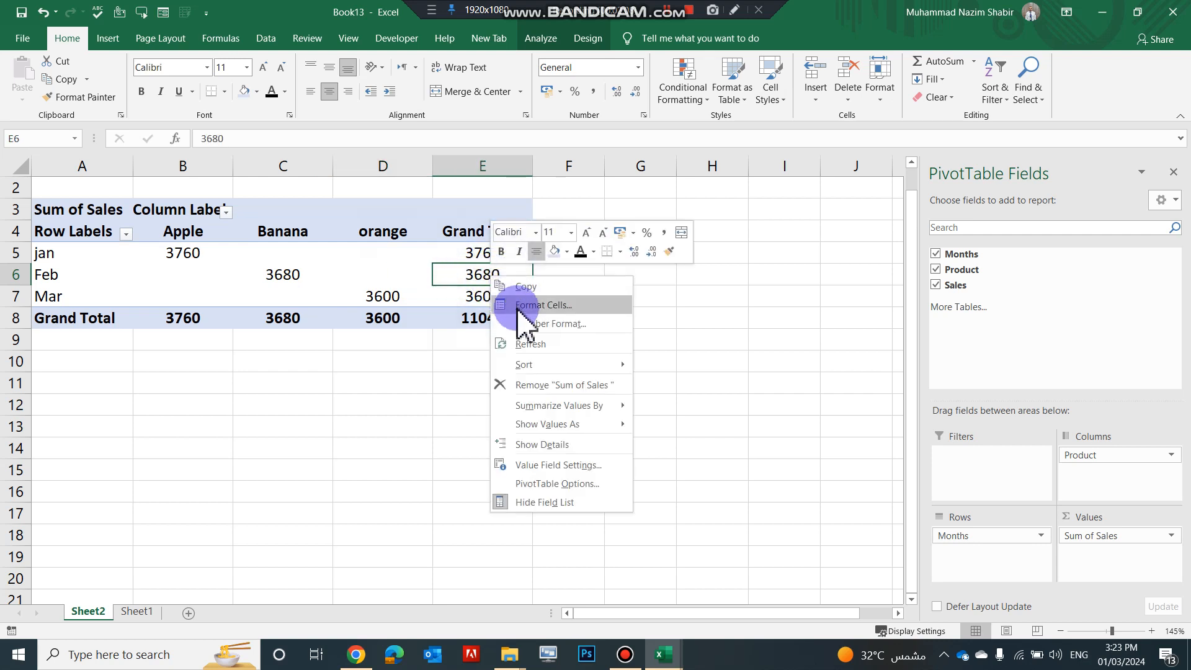
mouse_move(596, 372)
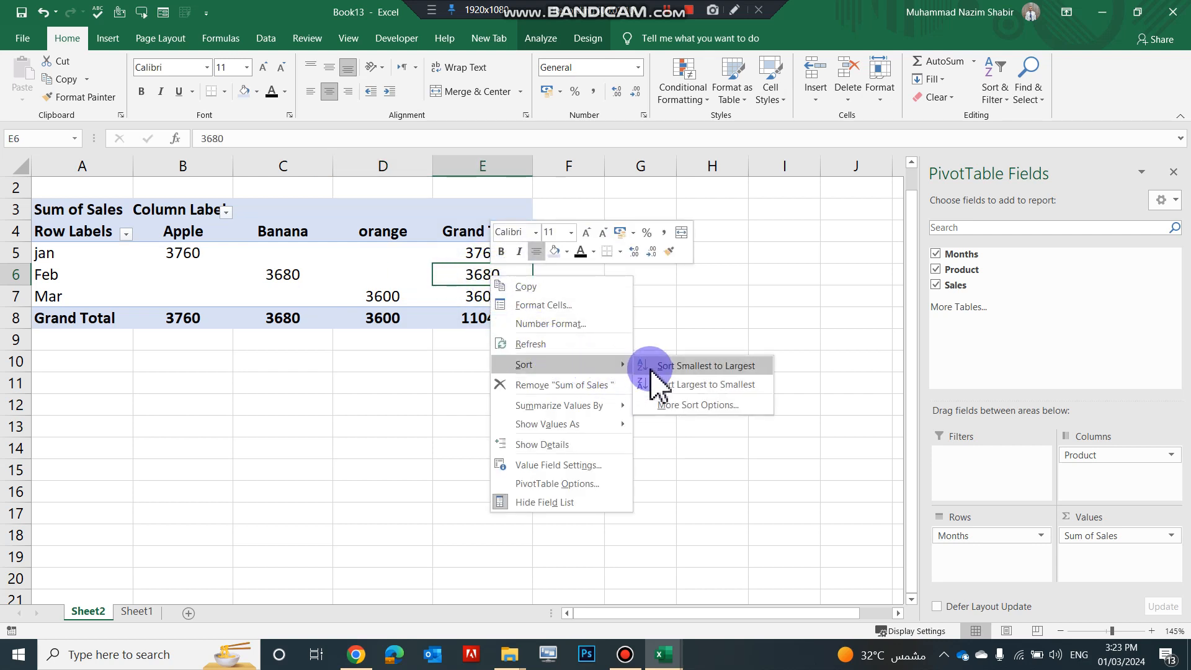
left_click(704, 385)
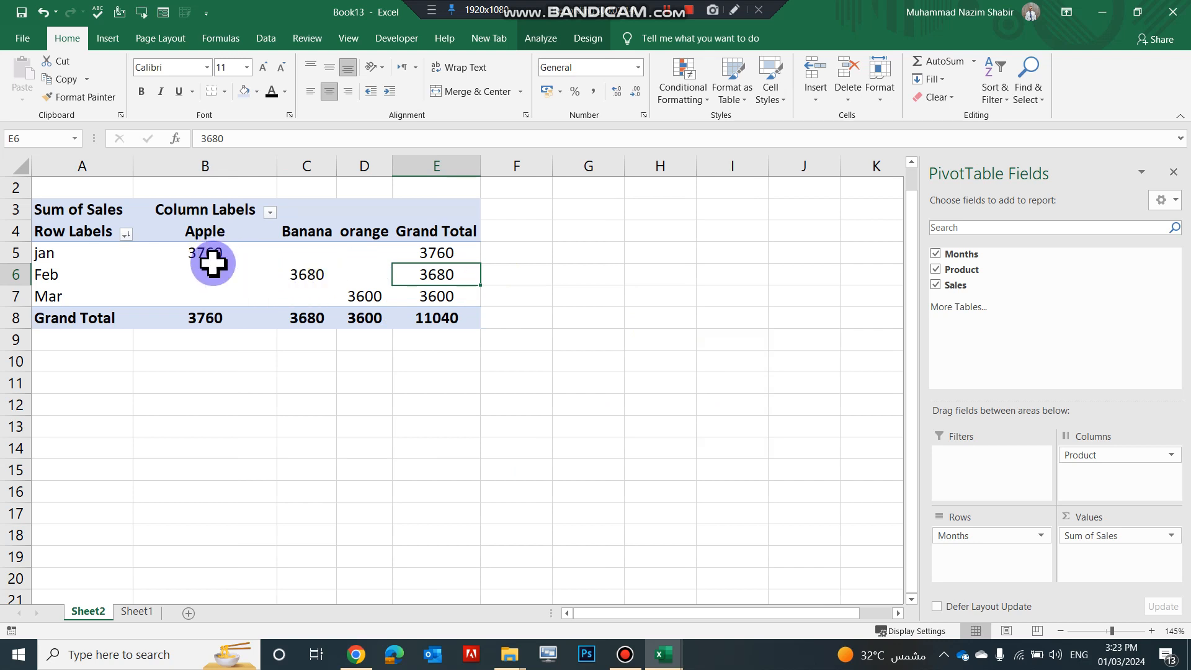
Try banded columns and banded rows on the PivotTable, switching both options off again.
mouse_move(218, 257)
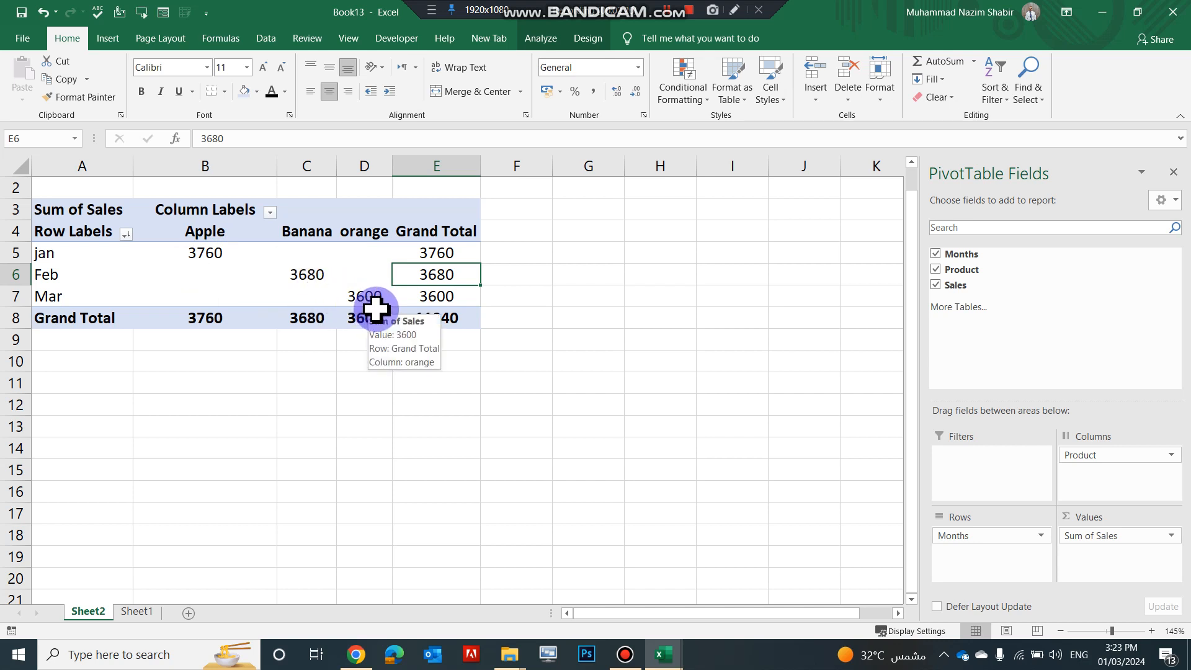
left_click(363, 296)
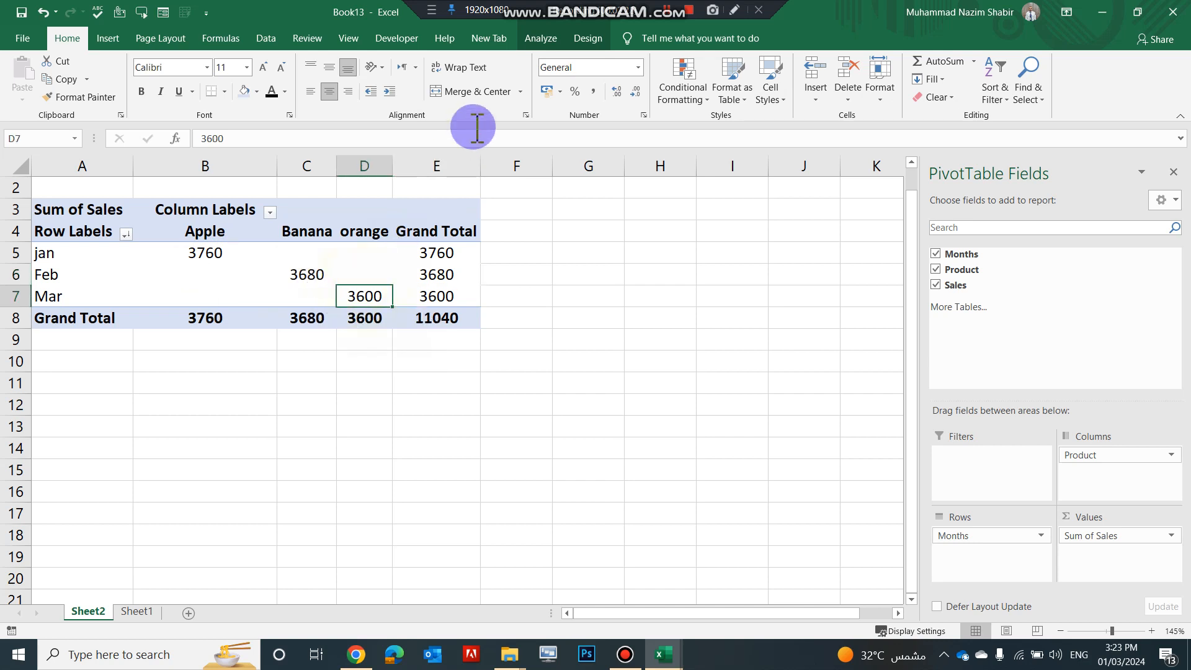
left_click(587, 40)
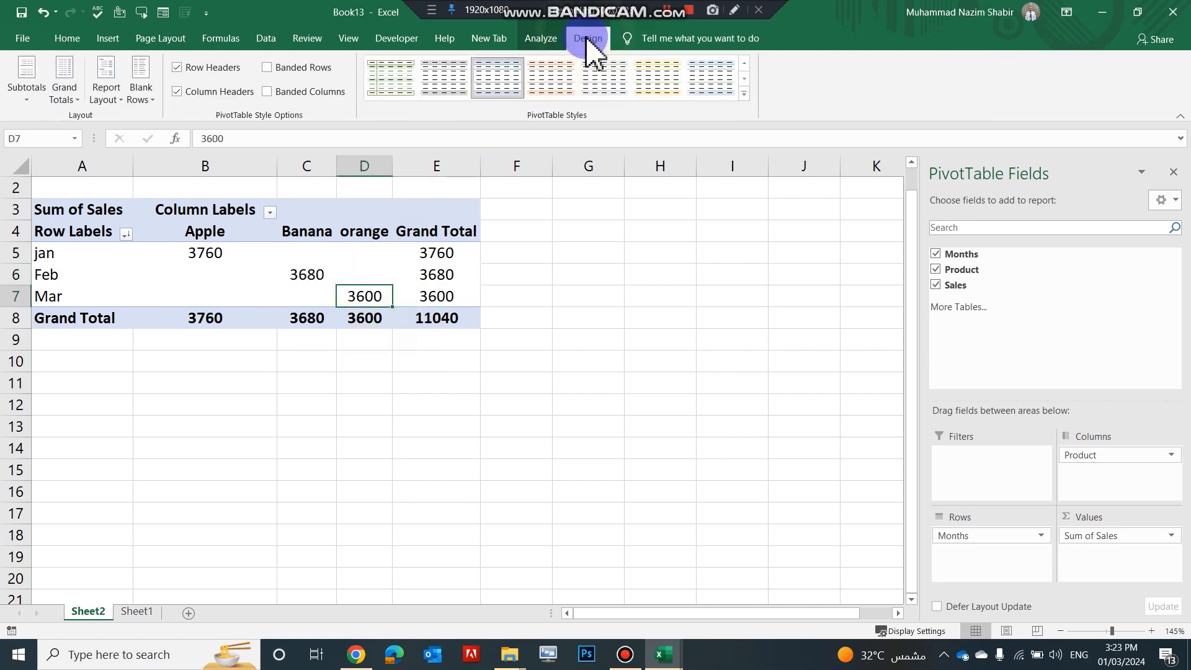
left_click(267, 91)
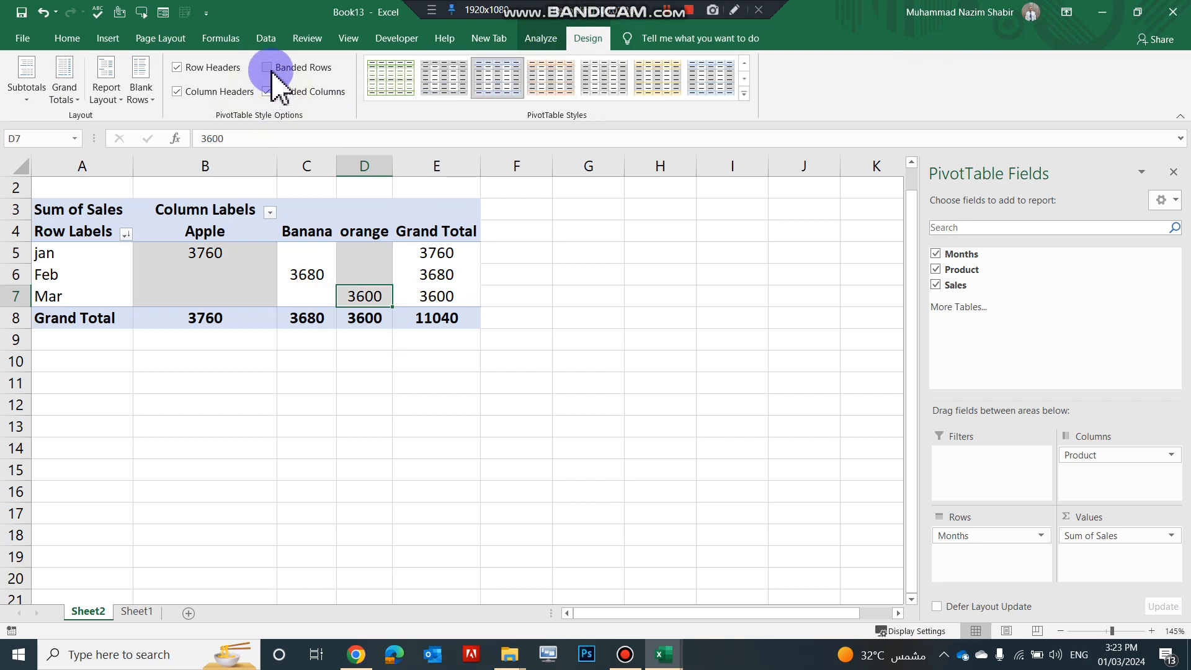
left_click(272, 70)
left_click(270, 93)
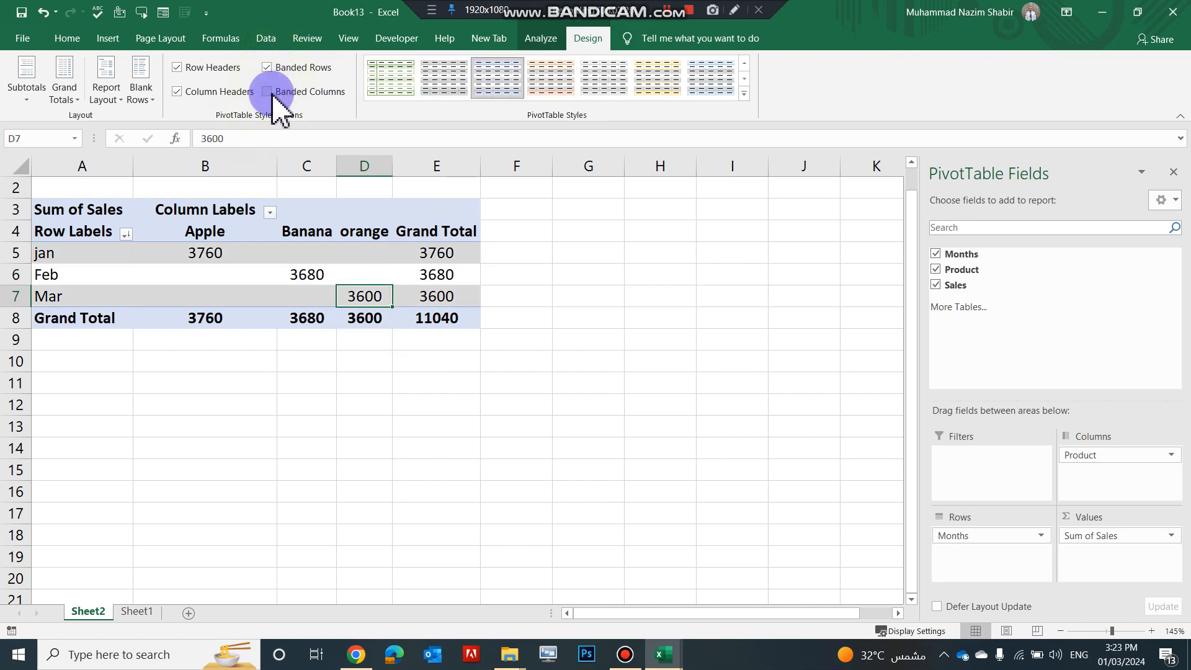
left_click(268, 73)
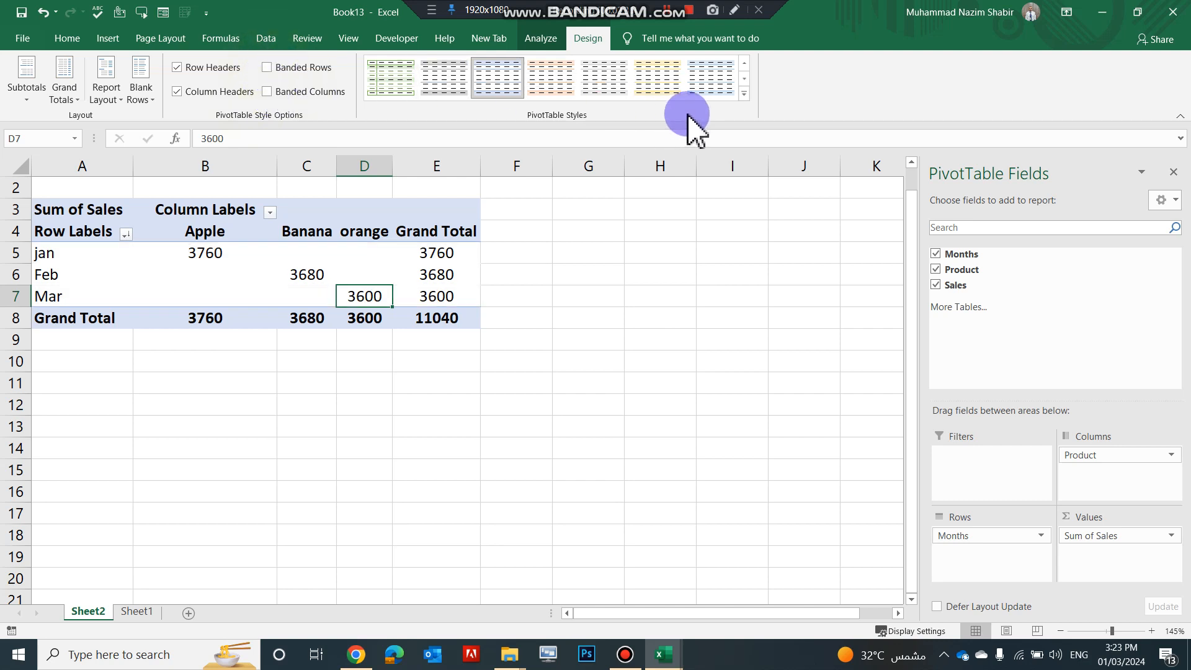
Apply the green Medium PivotTable style with a solid header and enable banded rows and banded columns.
left_click(743, 93)
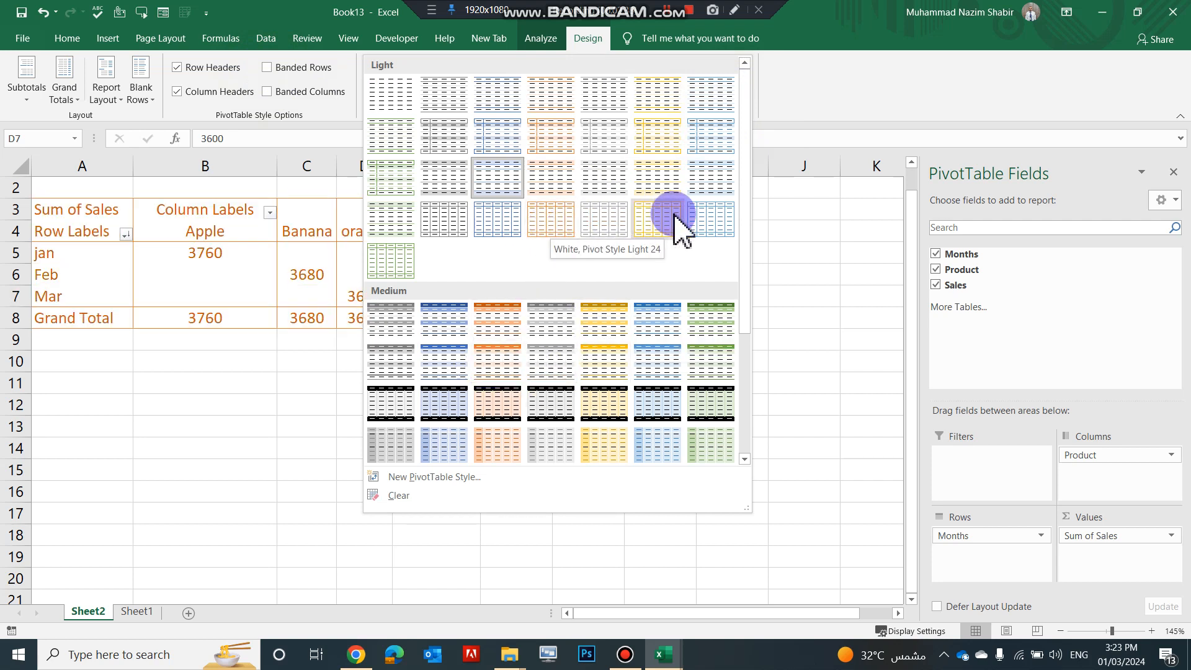
left_click(707, 320)
left_click(268, 92)
left_click(266, 67)
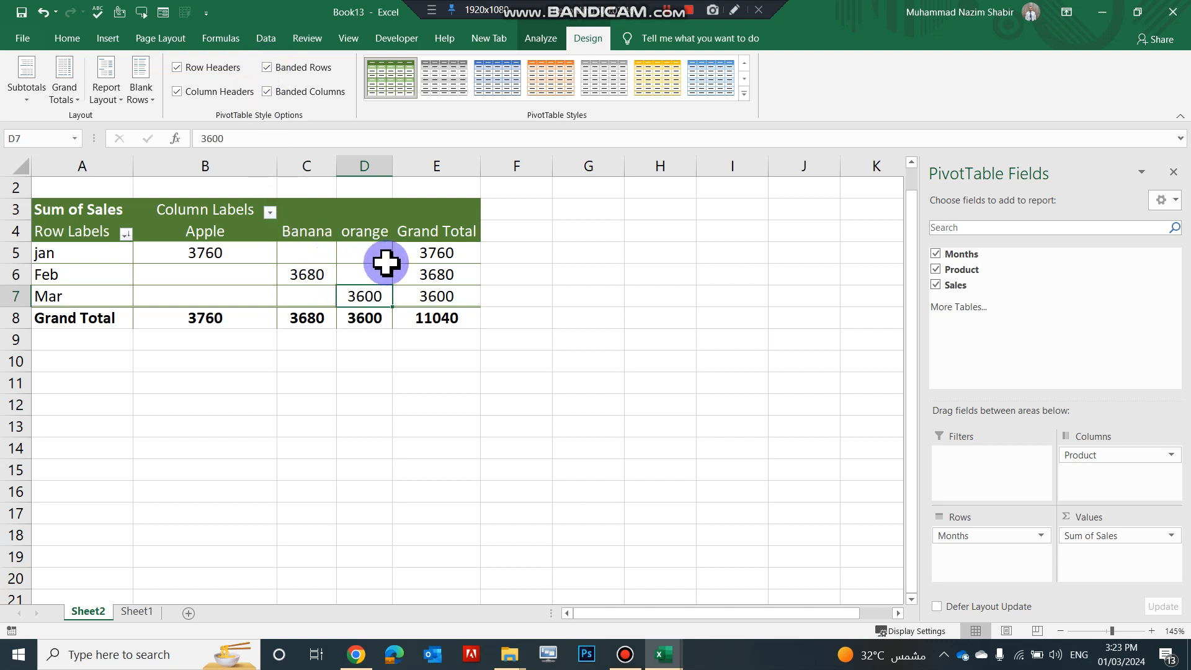
Format the Sum of Sales field as Currency with the $ English (Canada) symbol and 2 decimals, and give columns B to E equal widths.
right_click(456, 273)
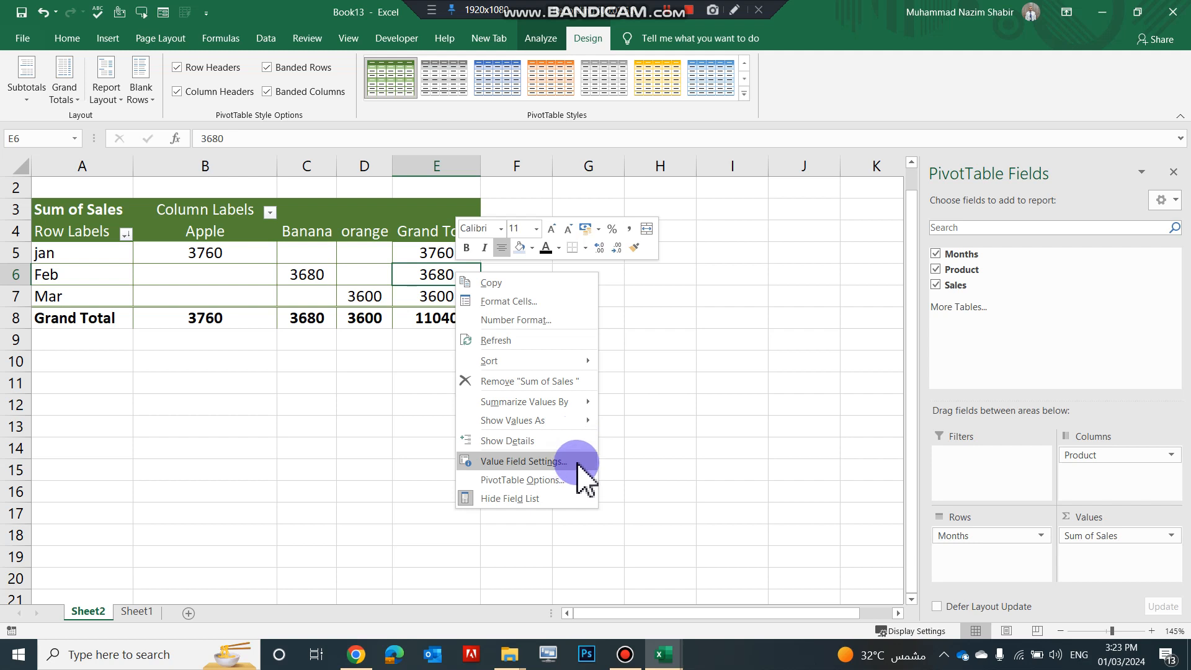
mouse_move(578, 410)
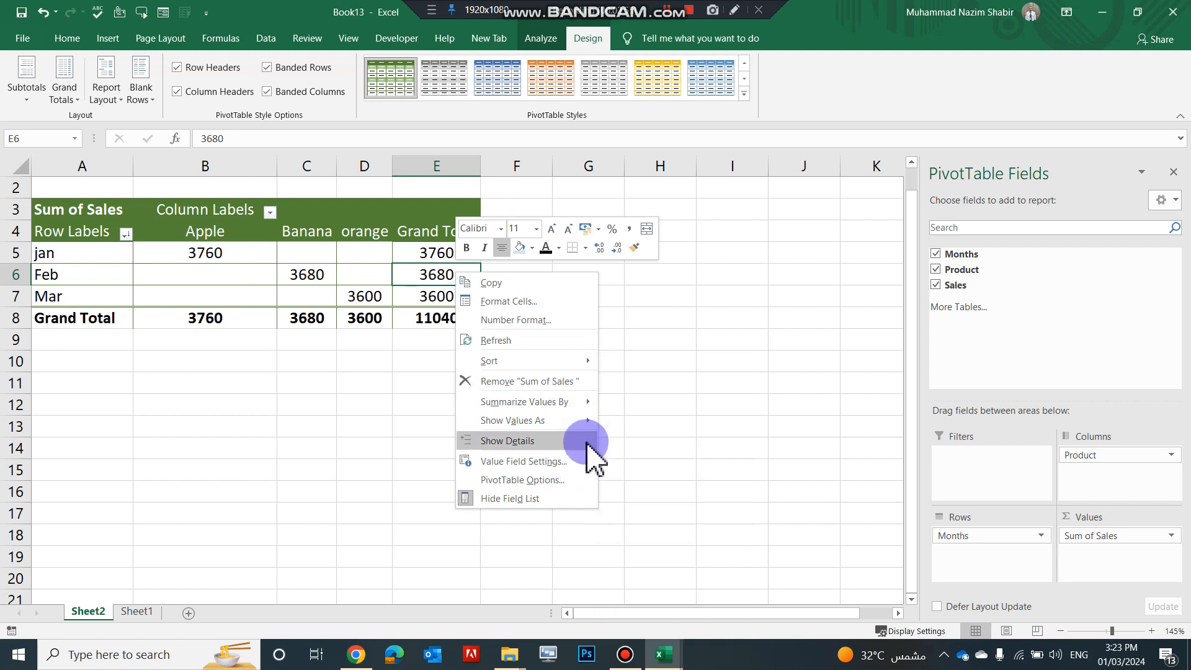
left_click(586, 463)
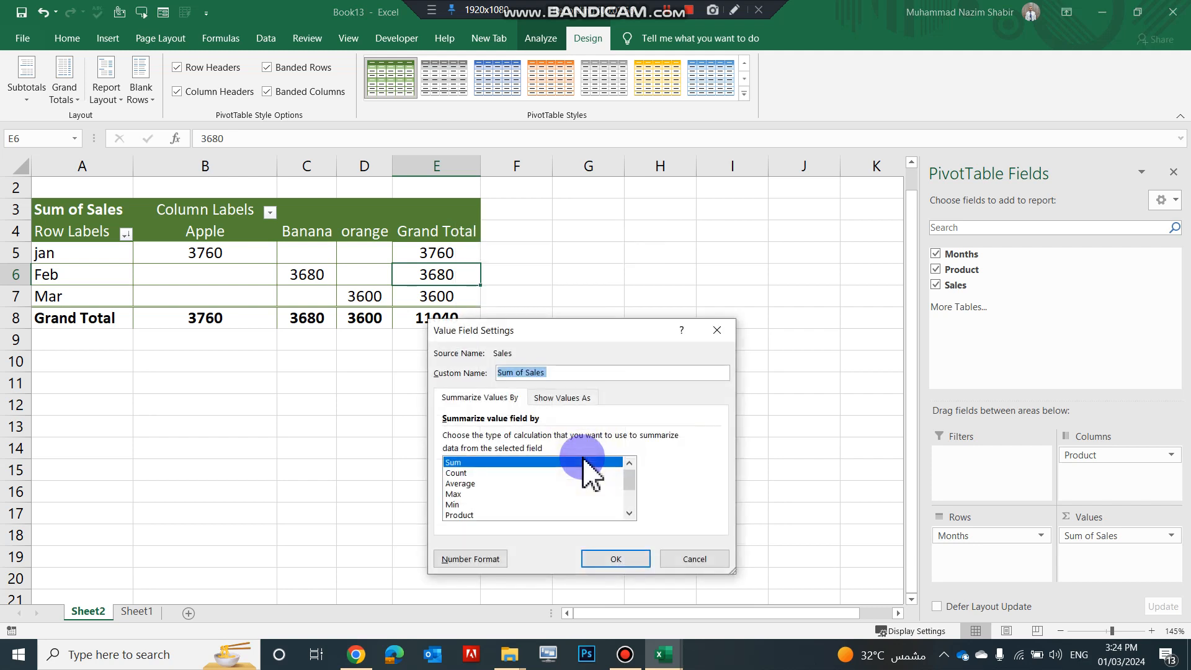
left_click(490, 557)
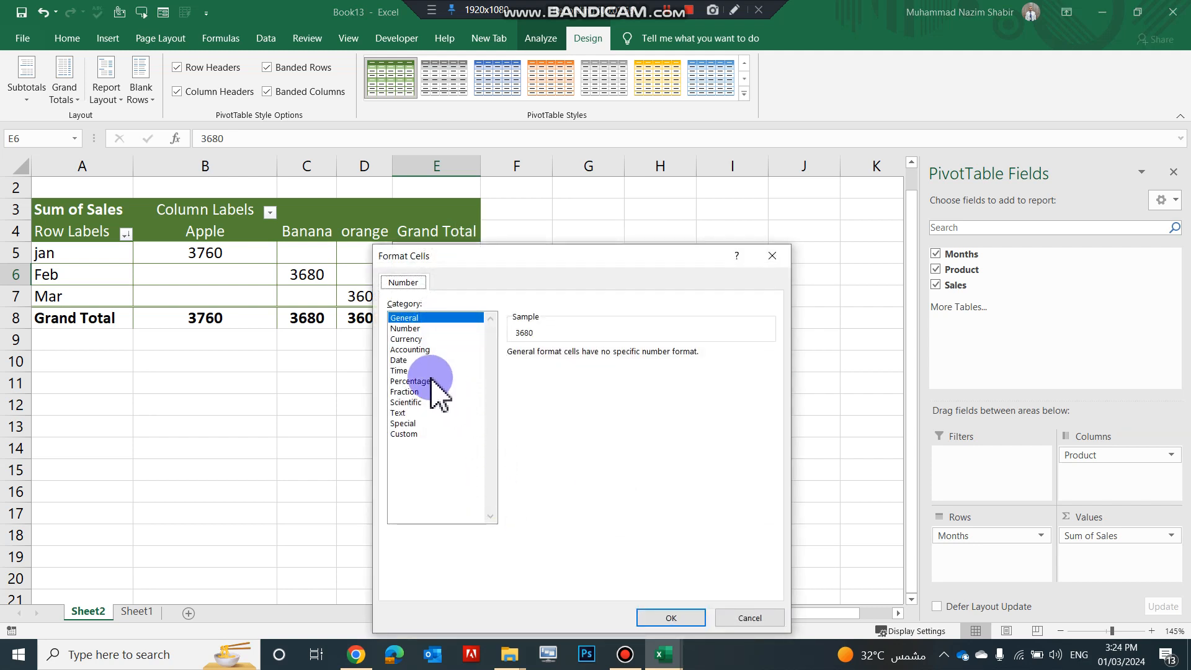
left_click(410, 339)
left_click(769, 372)
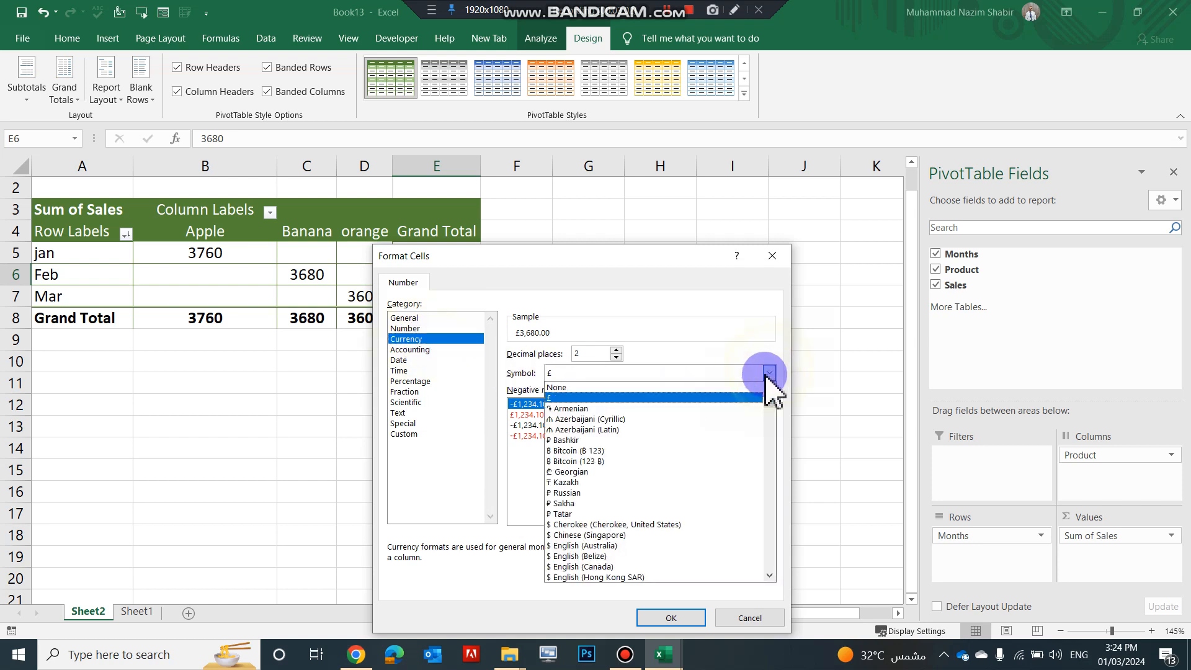
left_click(627, 566)
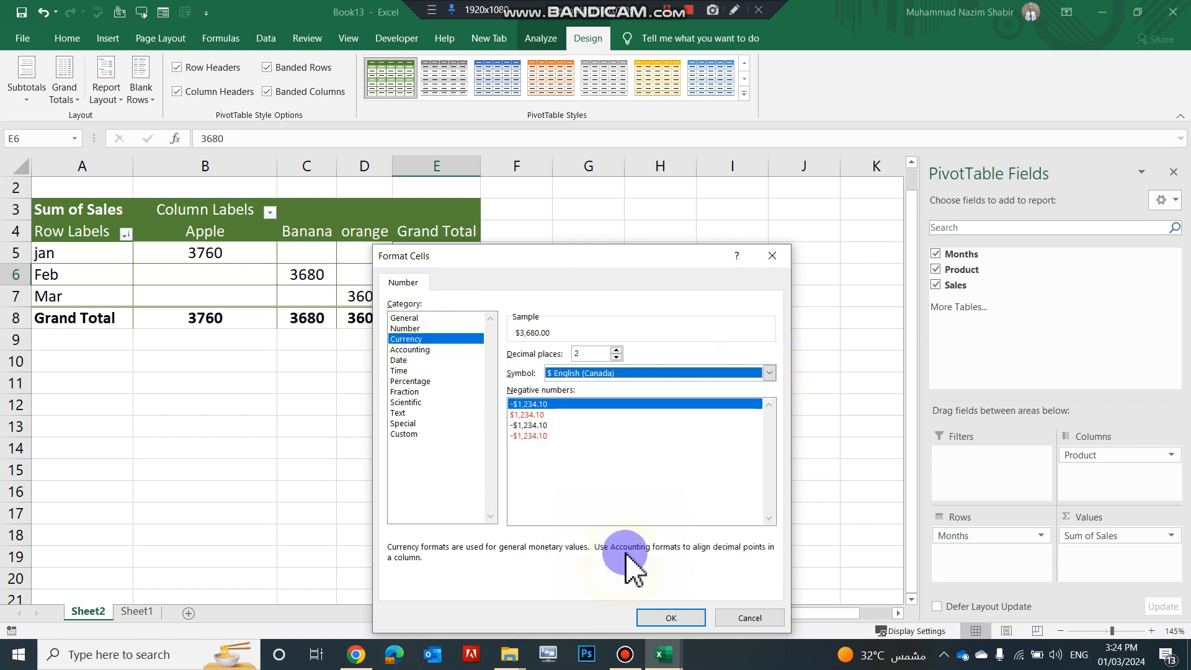
left_click(673, 618)
left_click(616, 559)
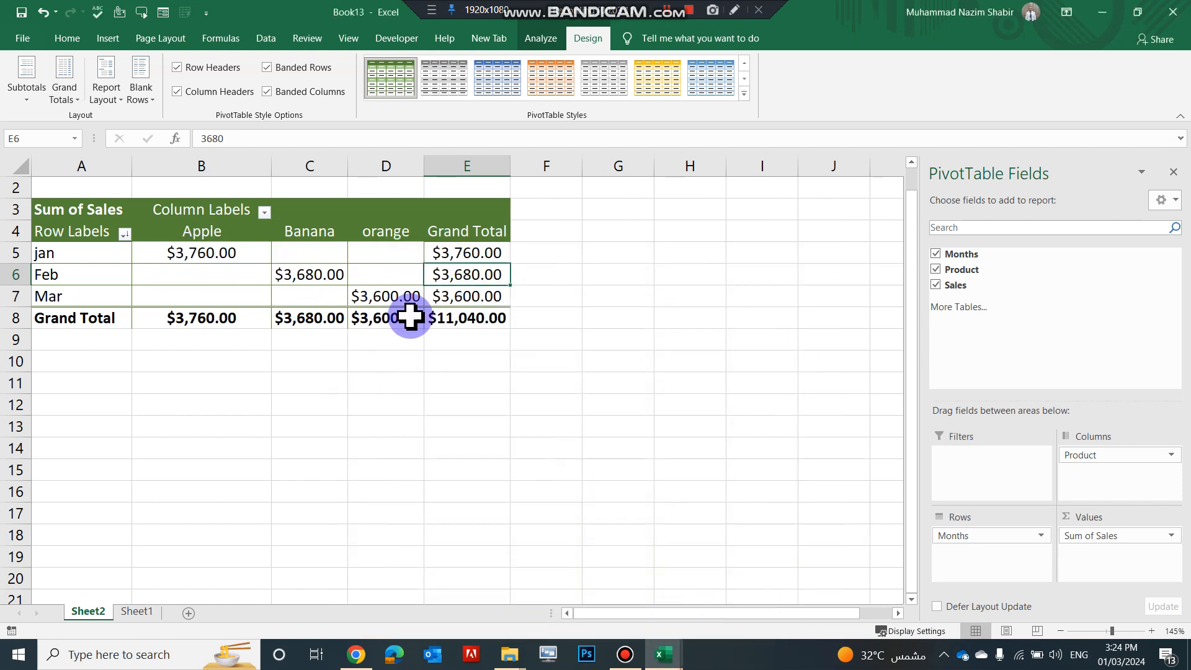
left_click_drag(253, 166, 445, 165)
left_click(388, 261)
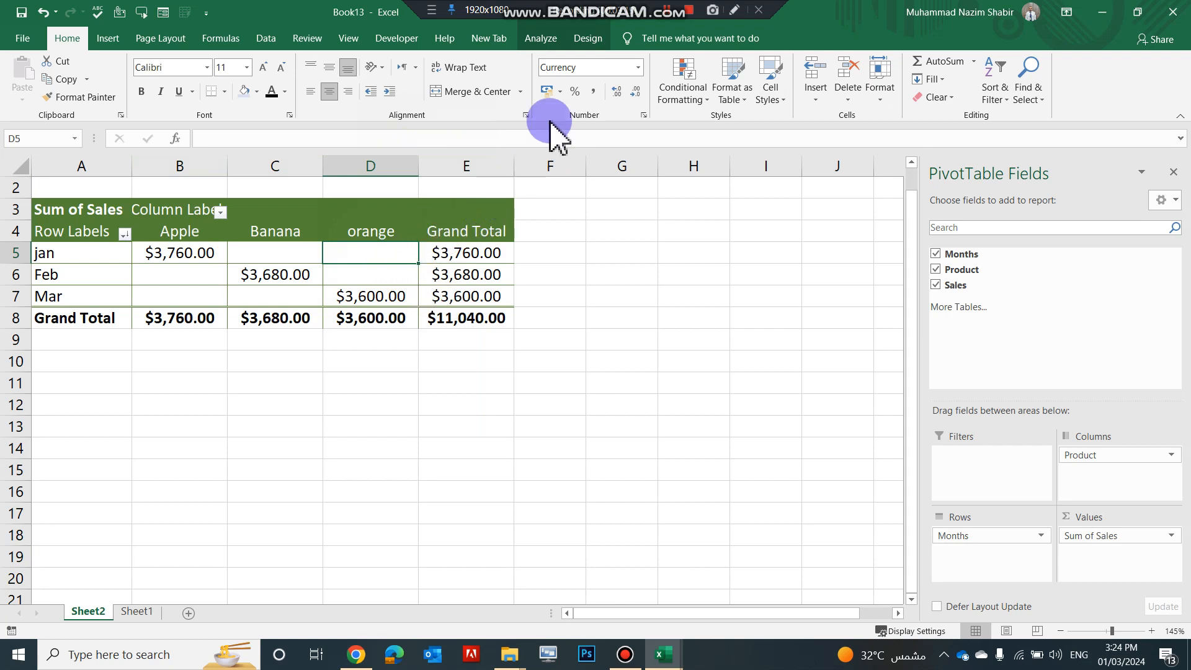
Insert a clustered column PivotChart based on the PivotTable.
left_click(588, 39)
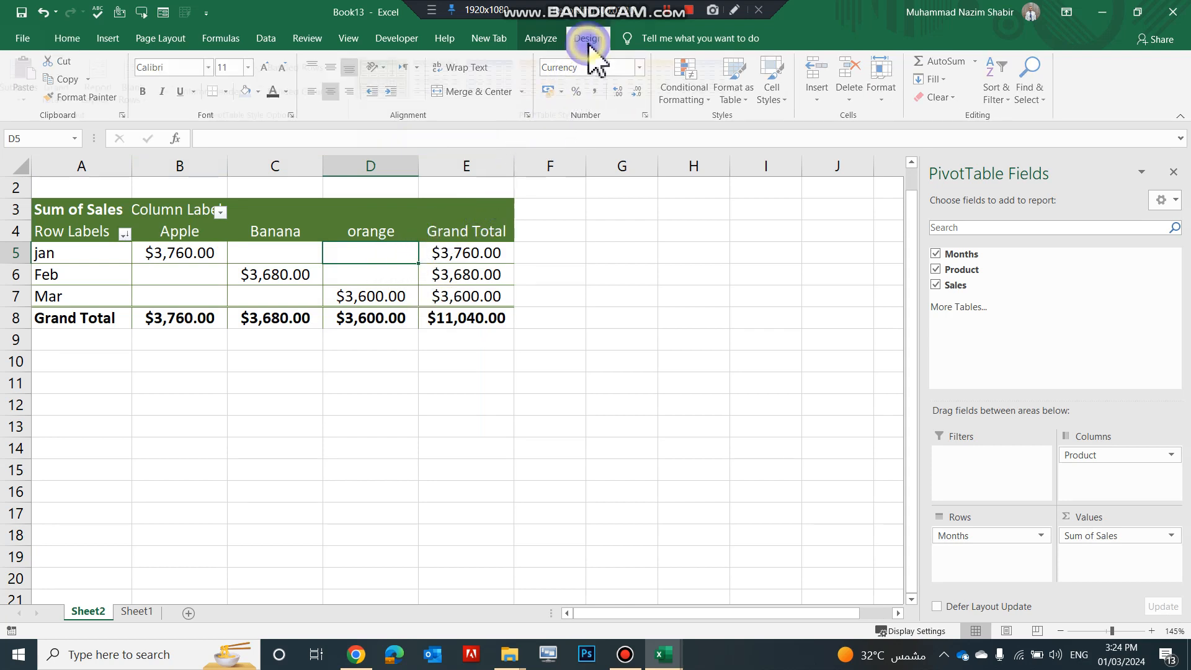
left_click(537, 39)
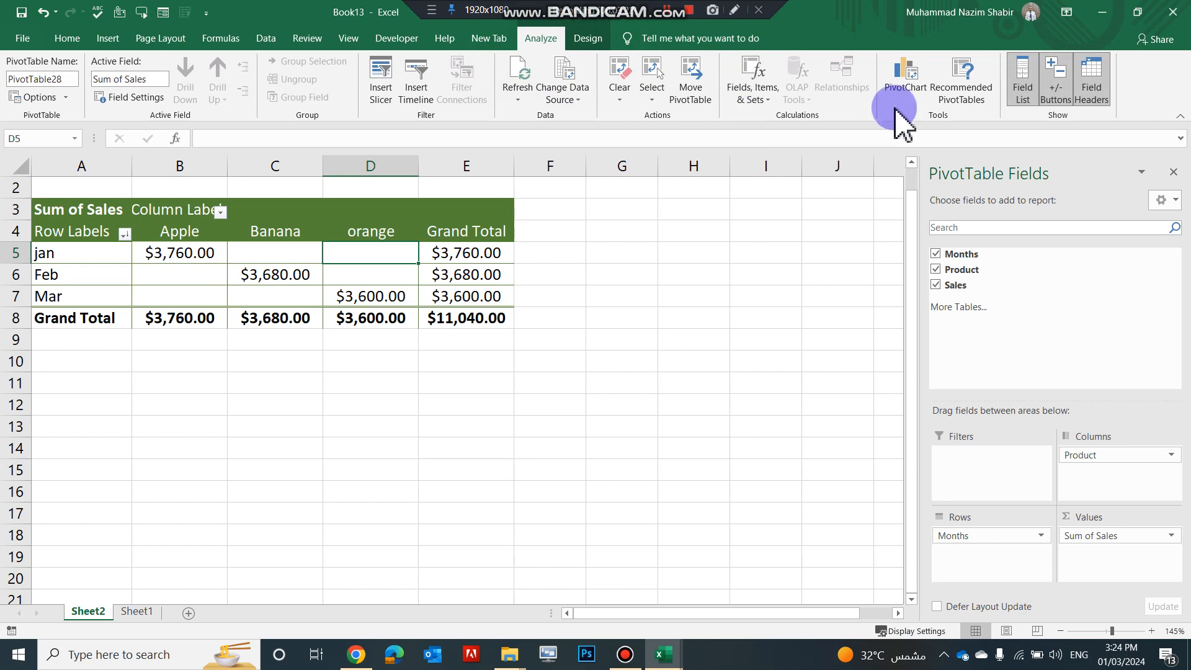
left_click(905, 90)
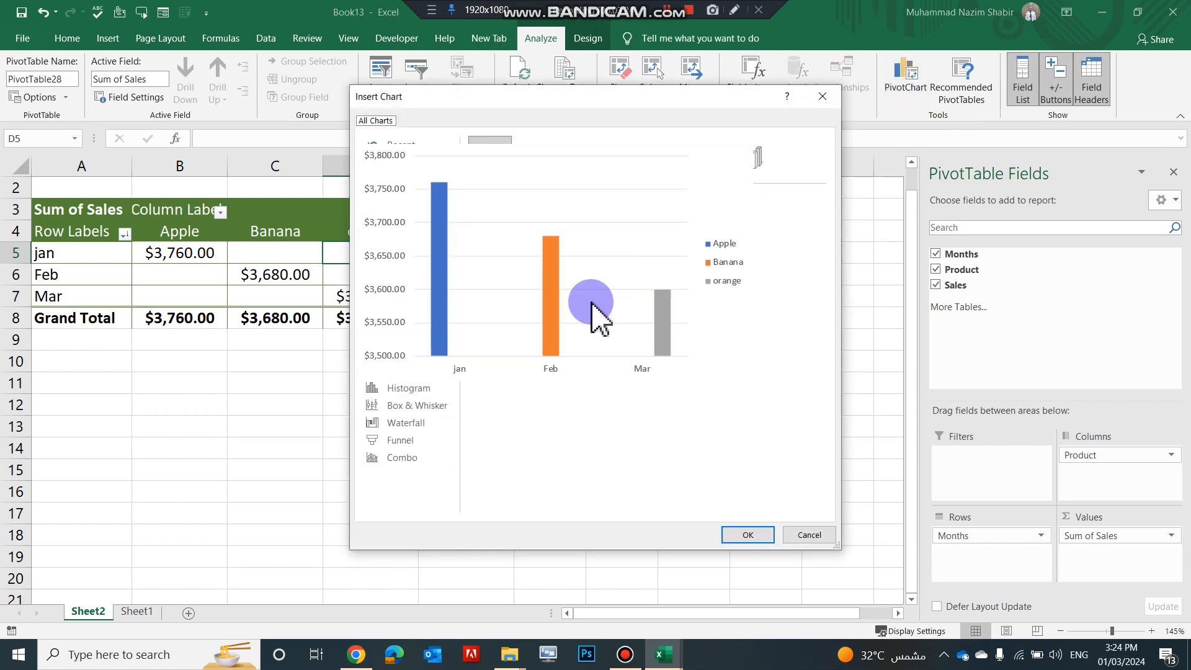
left_click(748, 535)
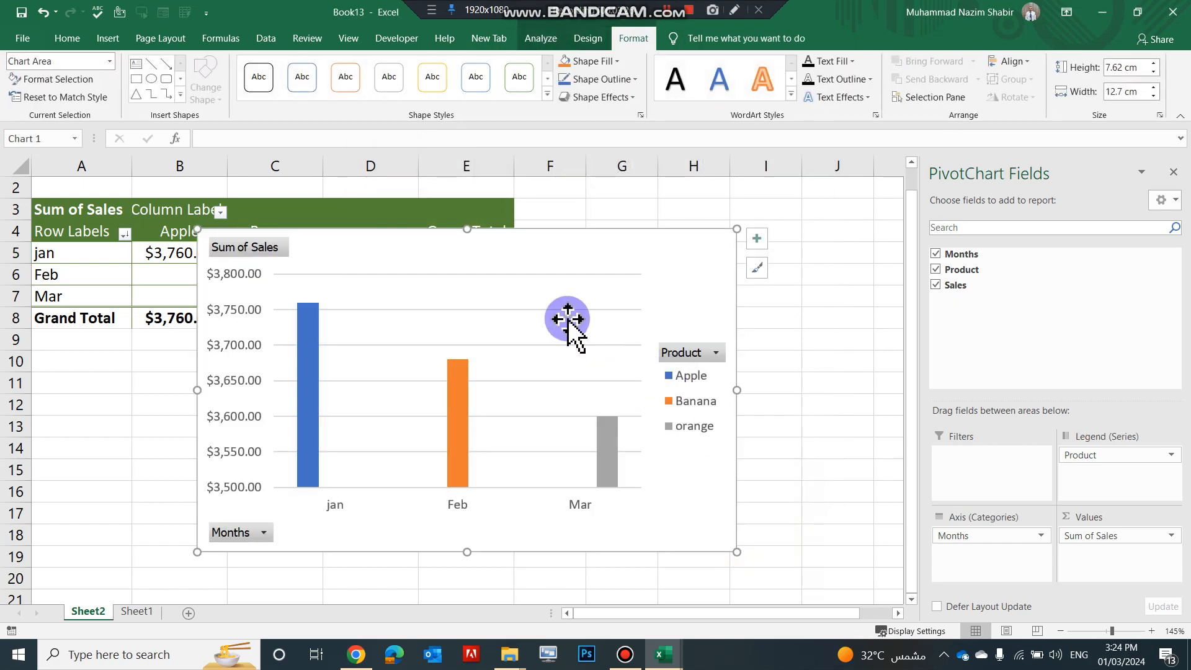
Shrink the PivotChart to about 8.45 cm wide by 6.2 cm high and place it just to the right of the PivotTable.
left_click_drag(737, 391, 640, 392)
left_click_drag(367, 238, 510, 249)
left_click_drag(782, 562, 694, 500)
left_click_drag(483, 273, 701, 244)
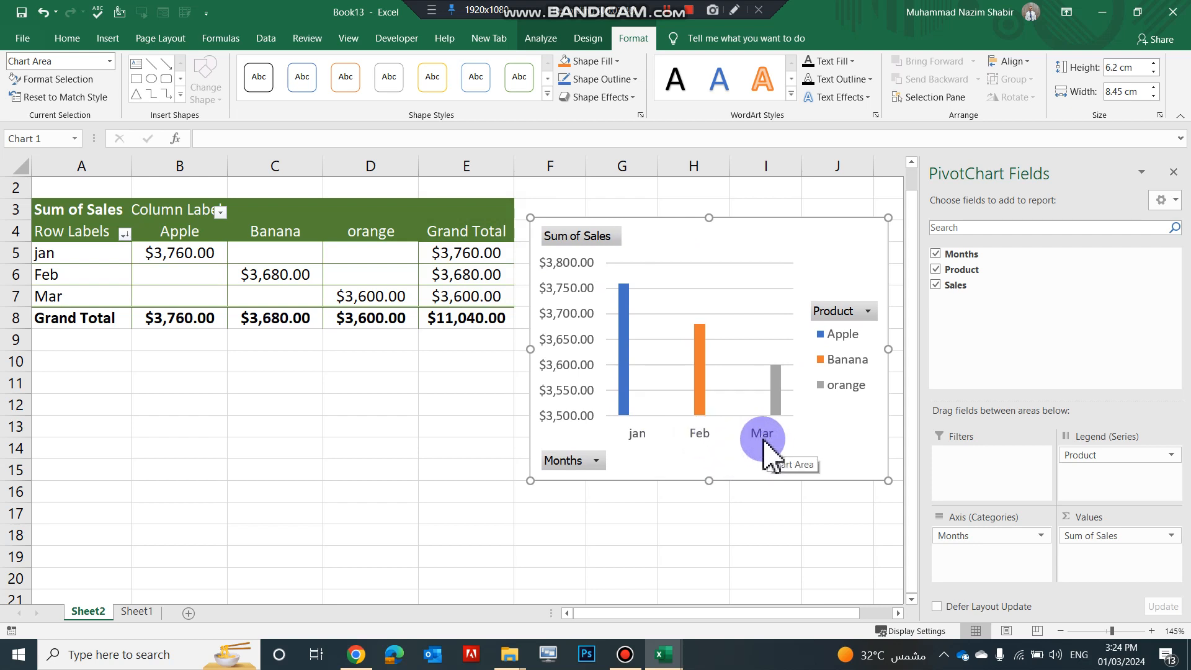
Insert slicers for the Months and Product fields of the PivotTable.
left_click(434, 211)
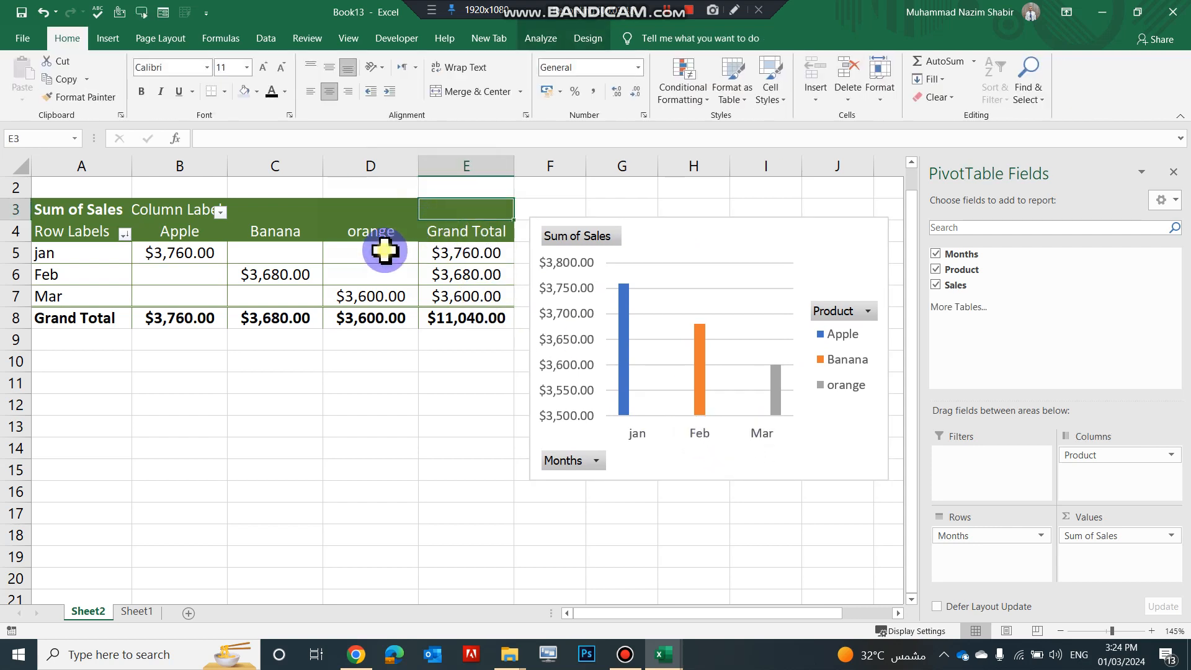
left_click(384, 251)
left_click(587, 39)
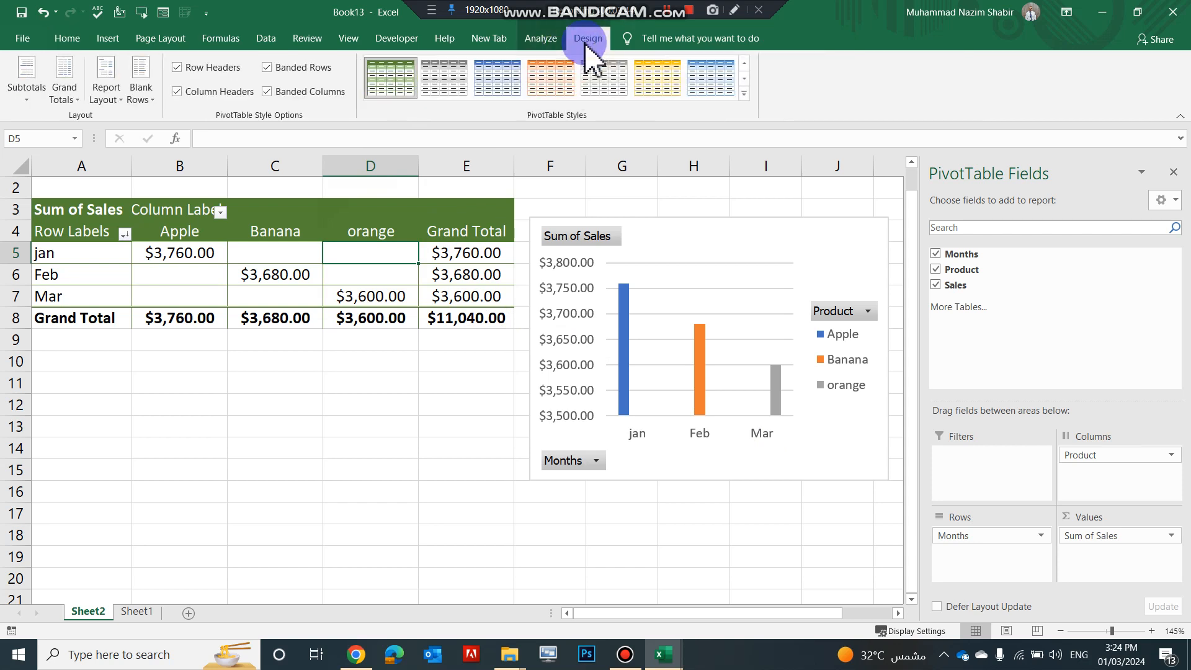
left_click(540, 40)
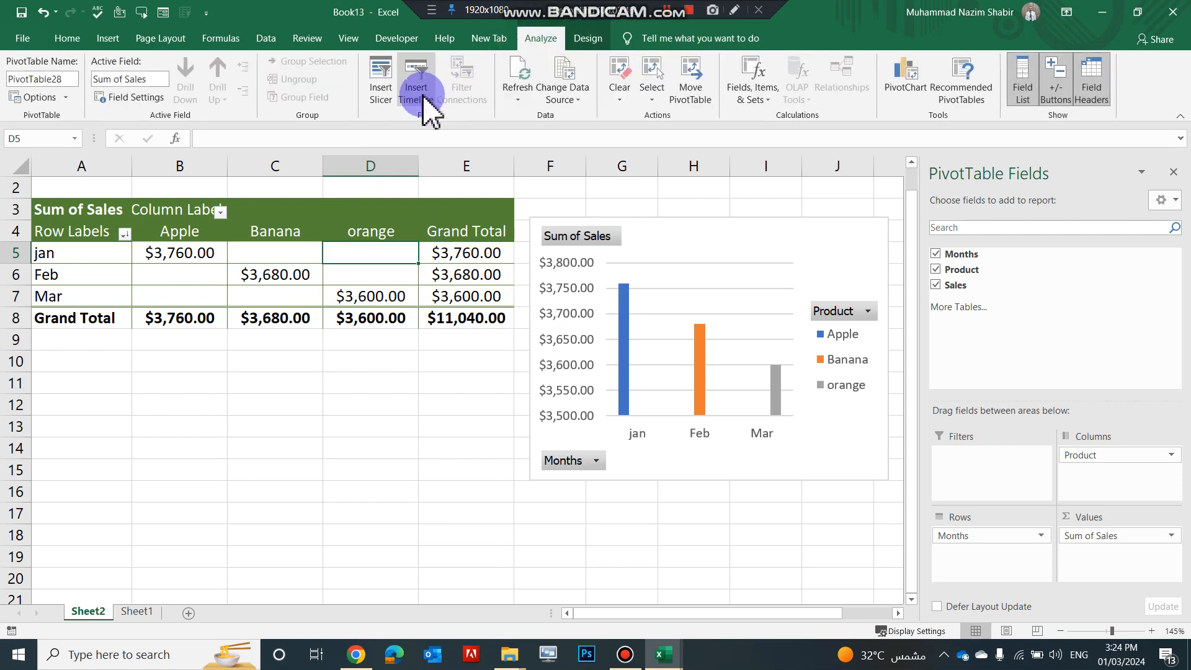
left_click(385, 84)
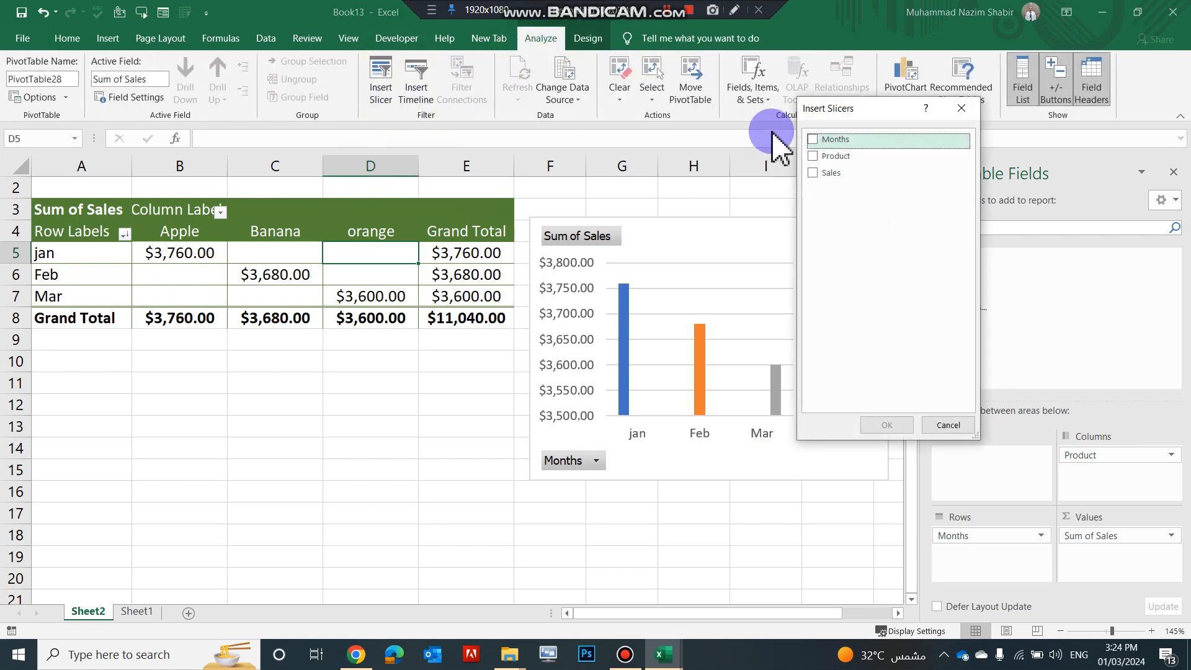
left_click(814, 156)
left_click(888, 426)
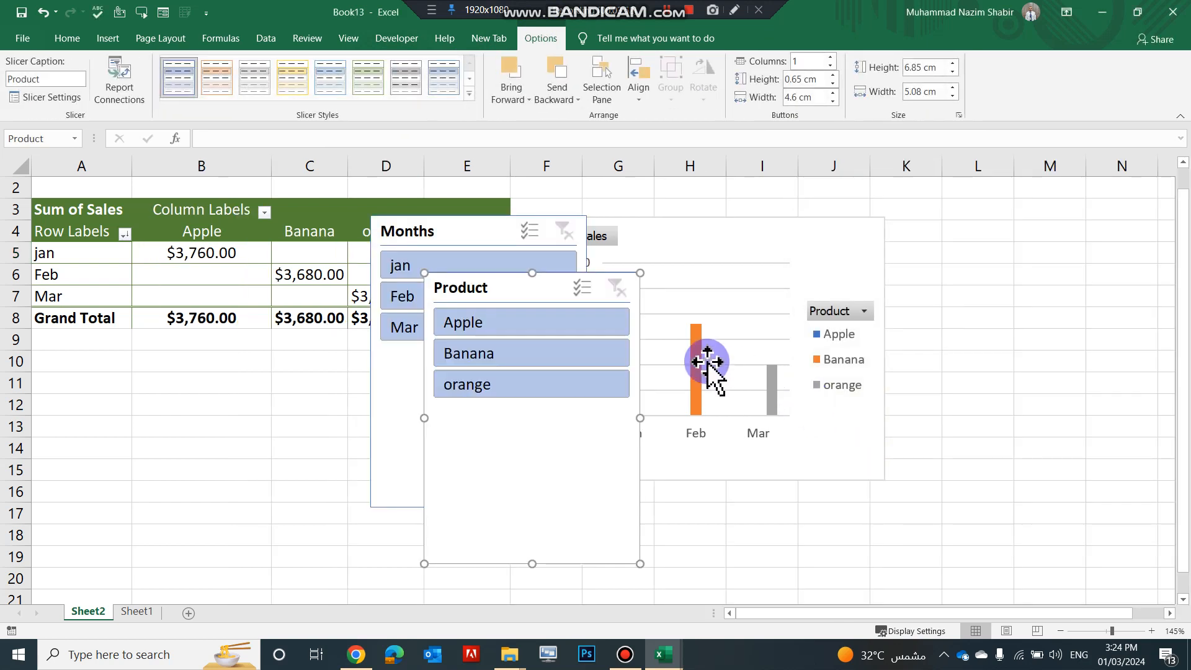
Apply a solid green style to the Product slicer and a solid yellow style to the Months slicer.
left_click(469, 93)
left_click(385, 146)
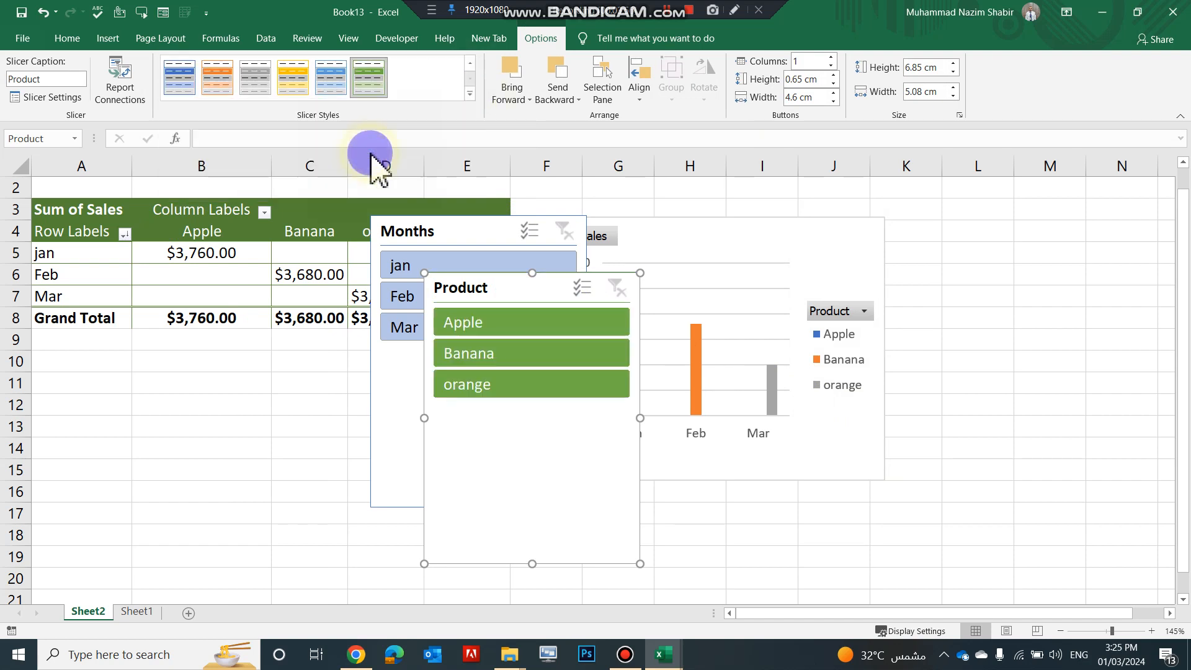
left_click(466, 231)
left_click(331, 87)
left_click(293, 80)
Place the Months and Product slicers side by side below the PivotTable, with Months under column A and Product to its right.
left_click(468, 241)
left_click_drag(468, 237, 121, 400)
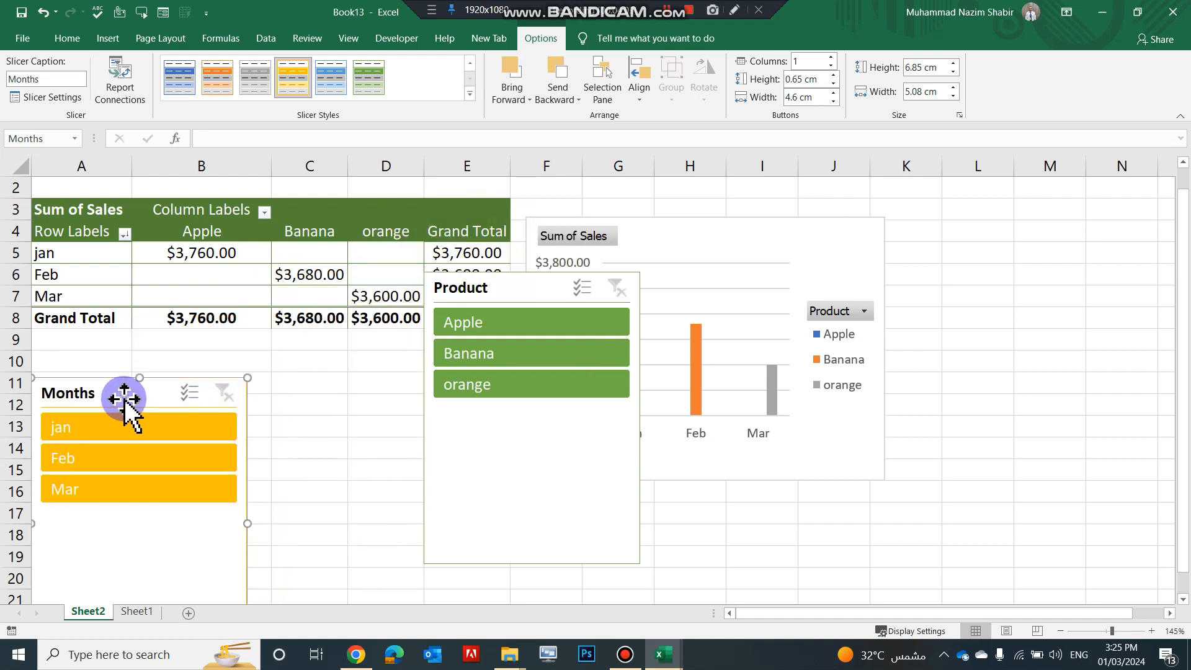
left_click_drag(534, 290, 364, 401)
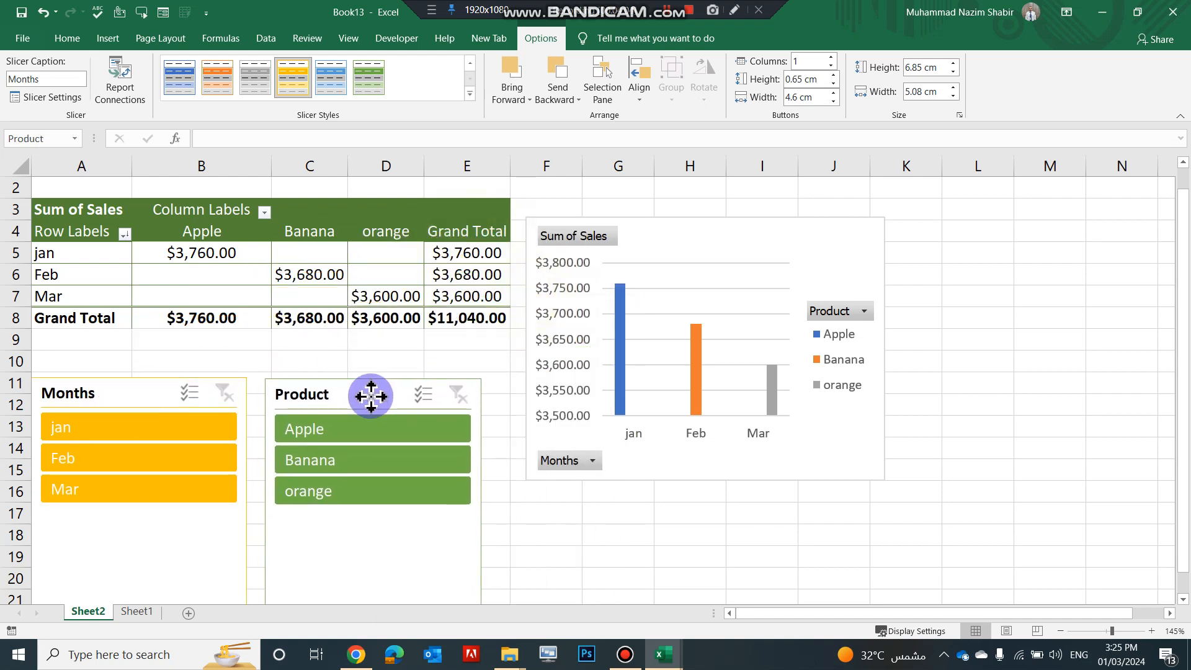
Shift the PivotChart slightly up and to the right, away from the PivotTable, and narrow the PivotChart Fields pane.
left_click_drag(704, 242, 728, 222)
left_click_drag(917, 273, 976, 282)
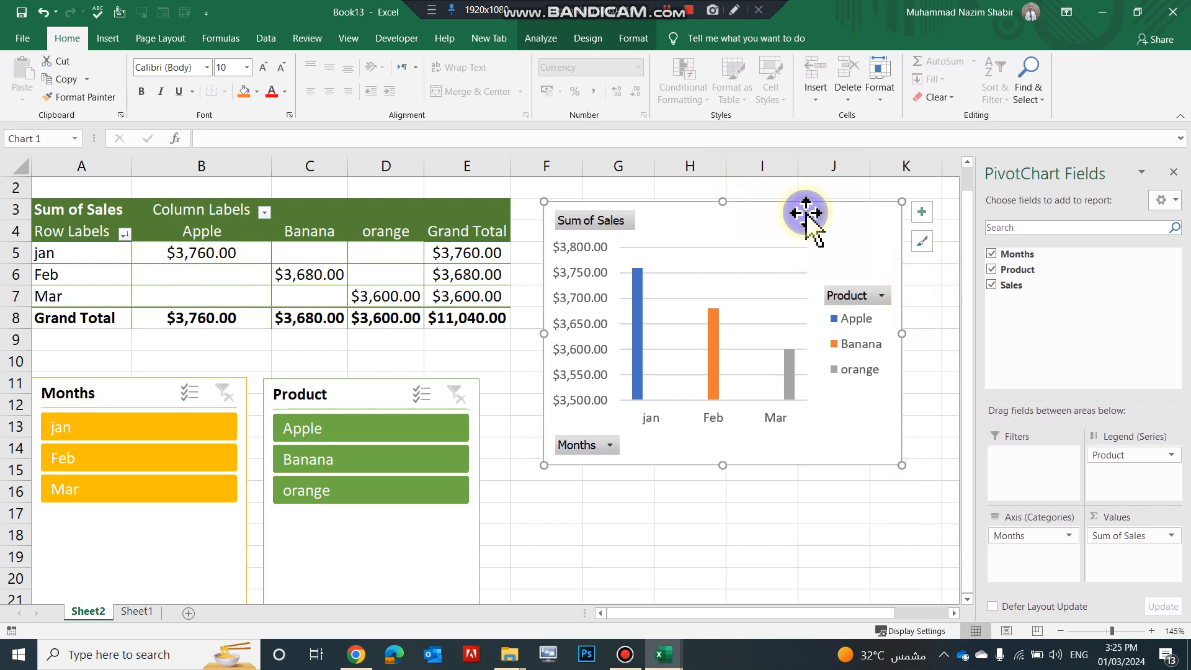
left_click(575, 566)
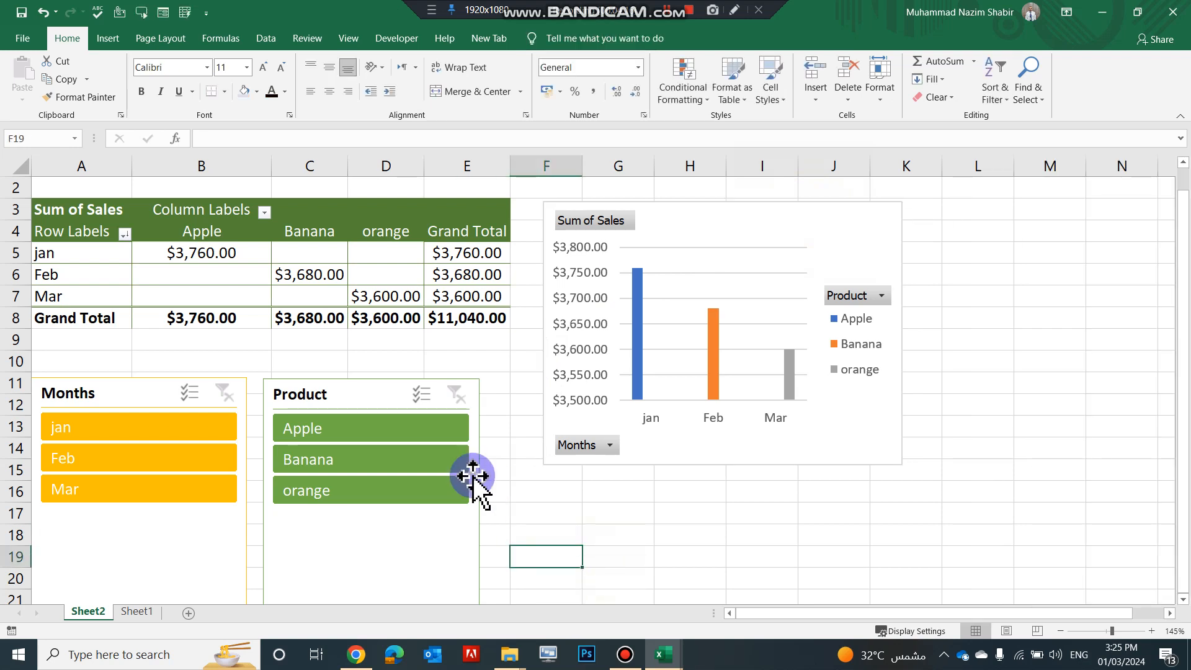
Filter the PivotTable and chart by jan, Feb and Mar in turn with the Months slicer, and clear the filter.
left_click(171, 428)
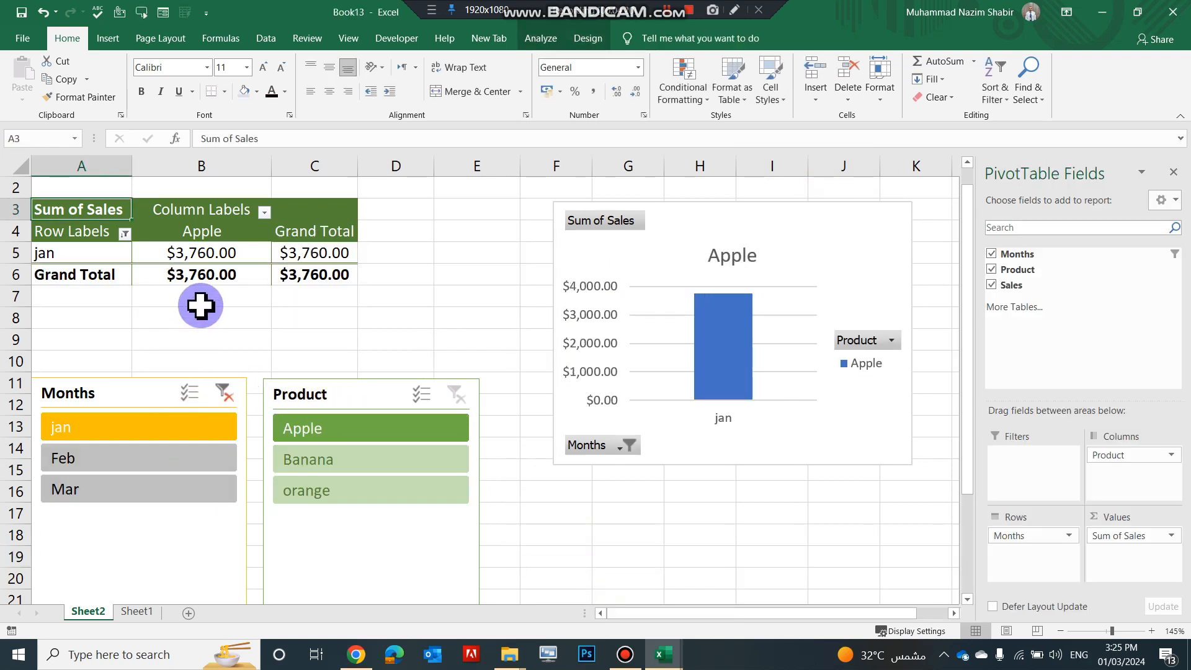
left_click(186, 459)
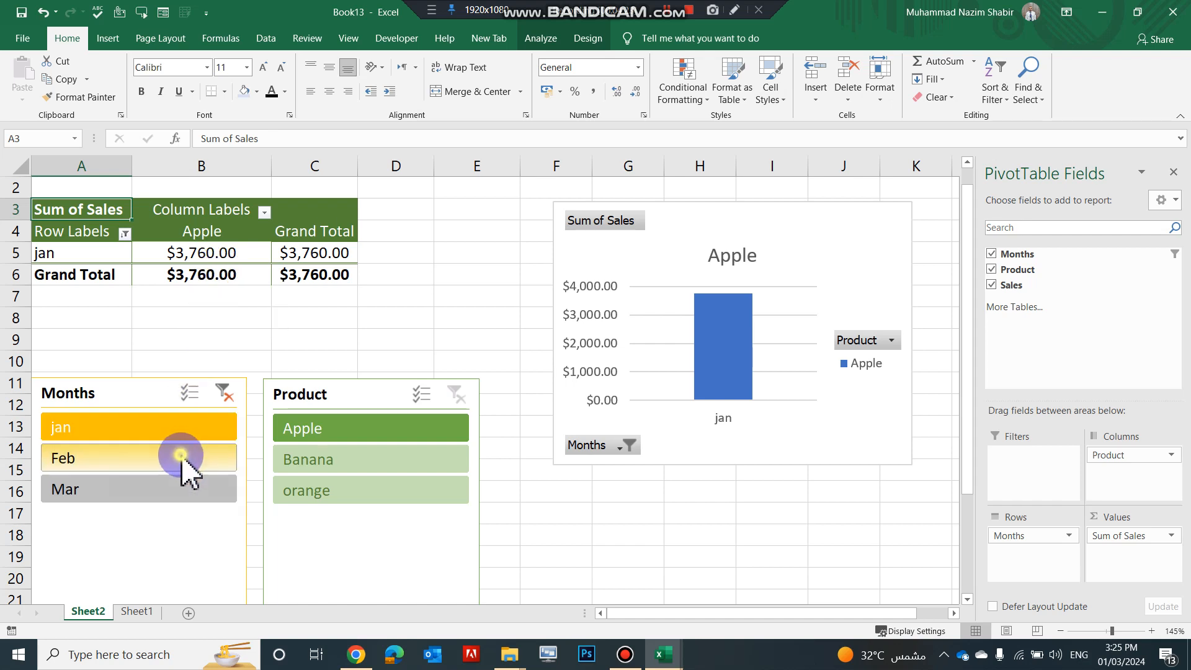
left_click(179, 493)
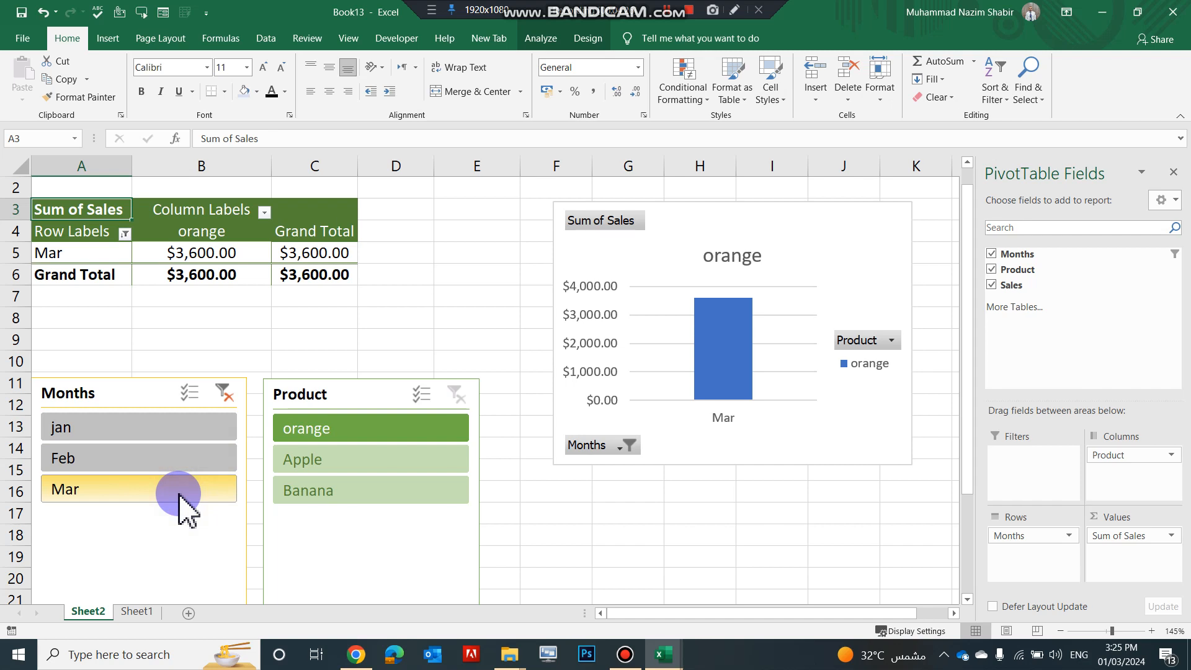
left_click(224, 393)
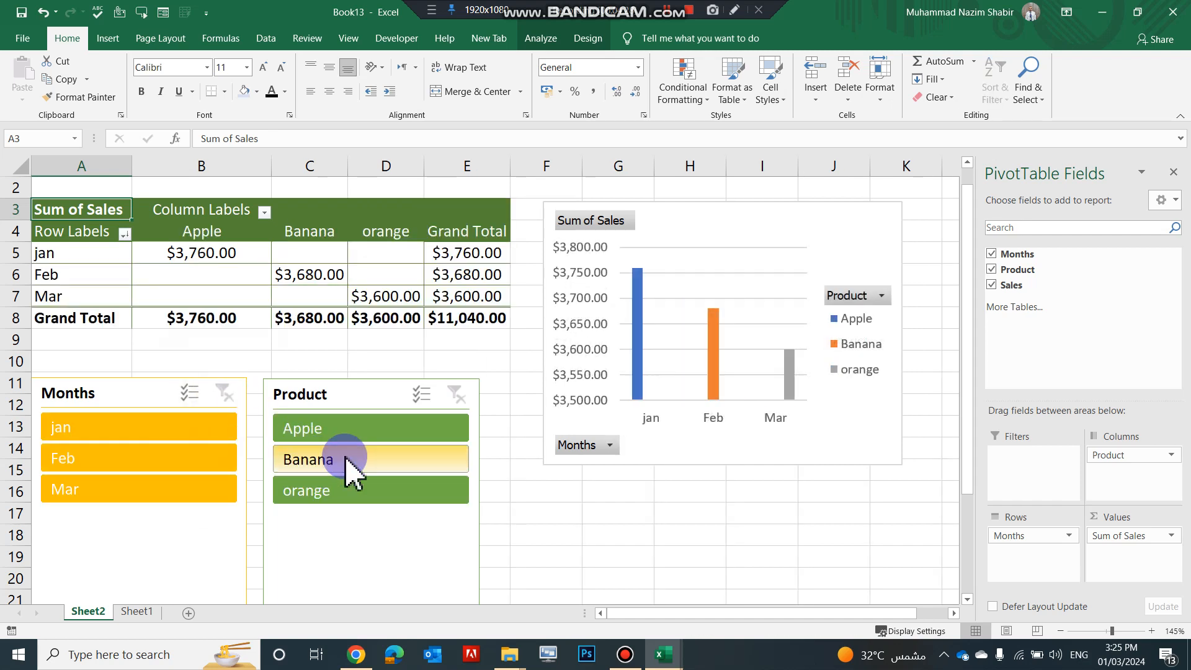
Filter the PivotTable and chart by Apple, Banana and orange in turn with the Product slicer, and clear the filter.
left_click(392, 435)
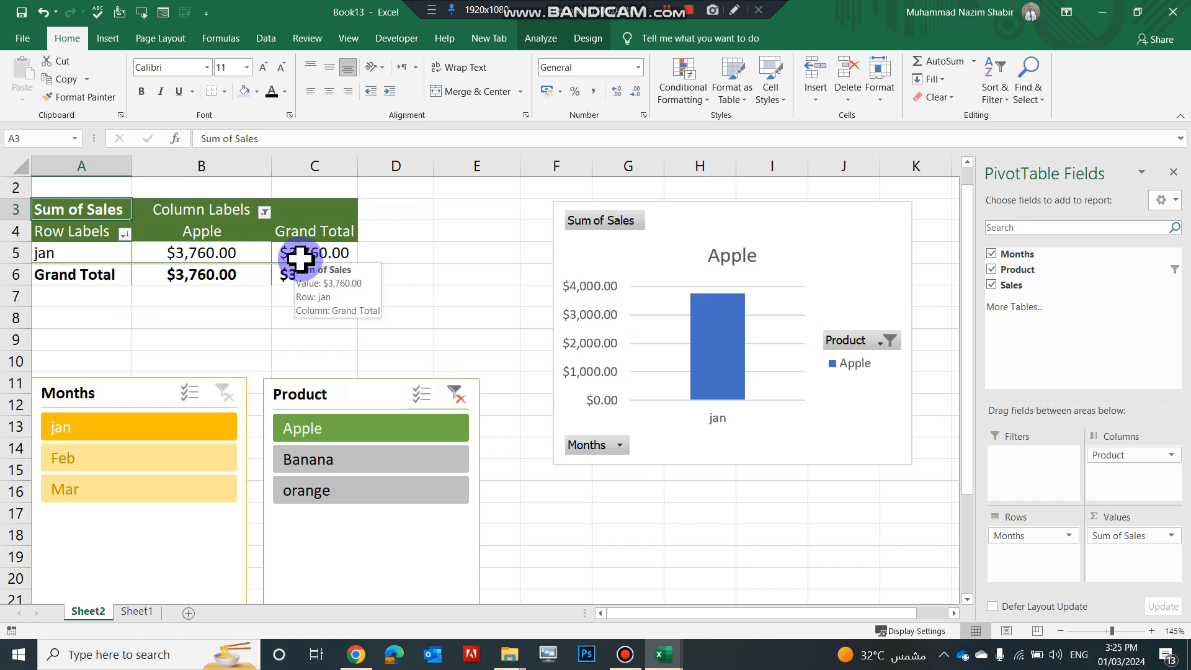
left_click(376, 462)
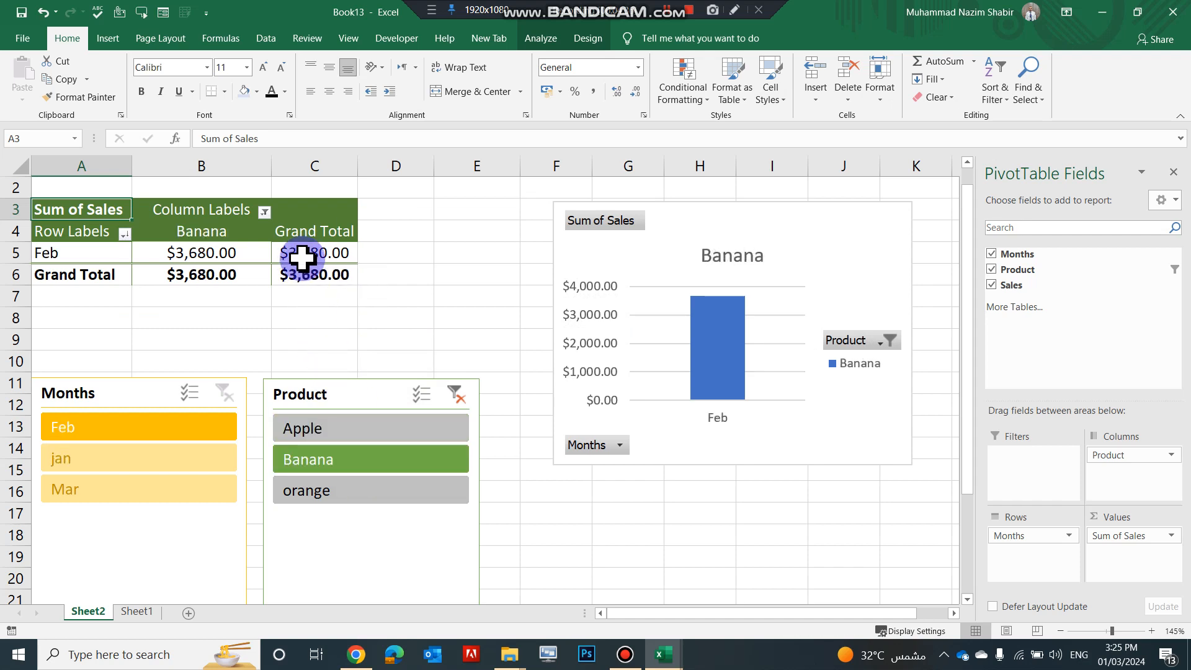
left_click(384, 492)
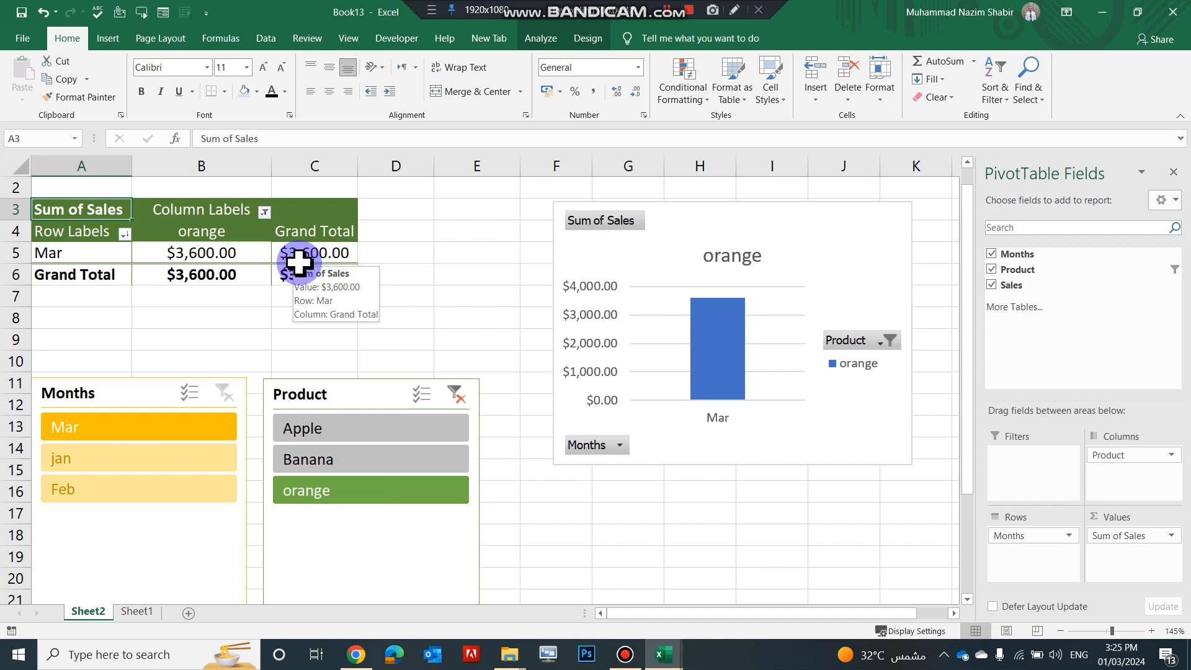
left_click(457, 395)
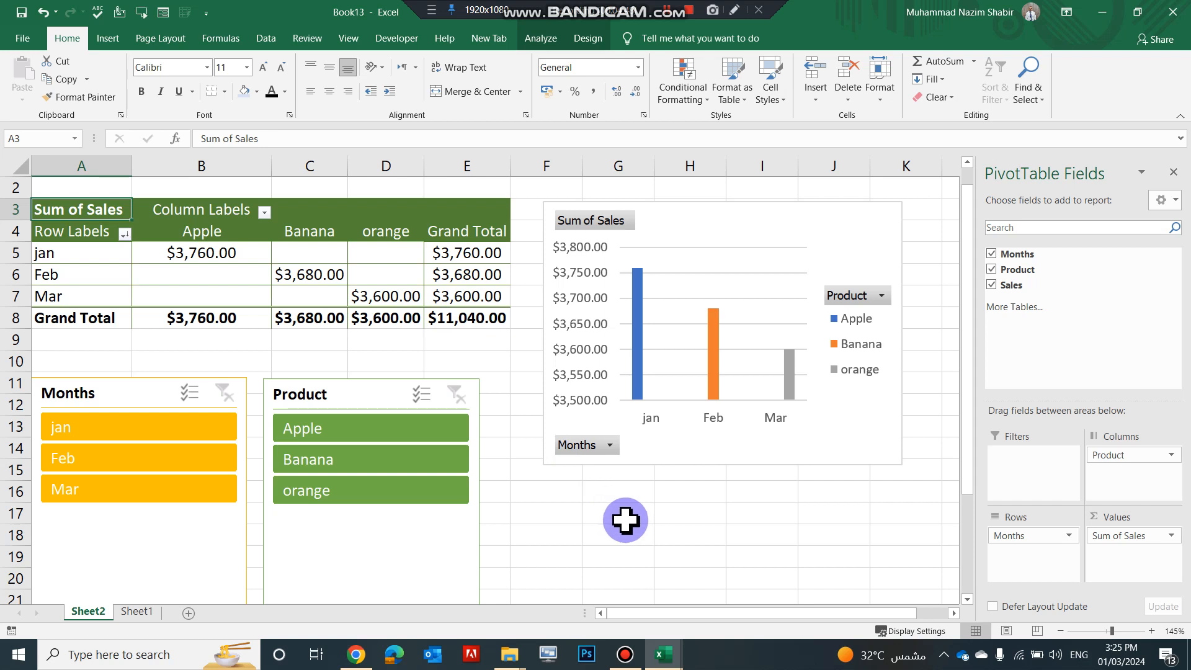
Look through the Months, Product and Sales source rows on Sheet1, and return to Sheet2.
left_click(149, 601)
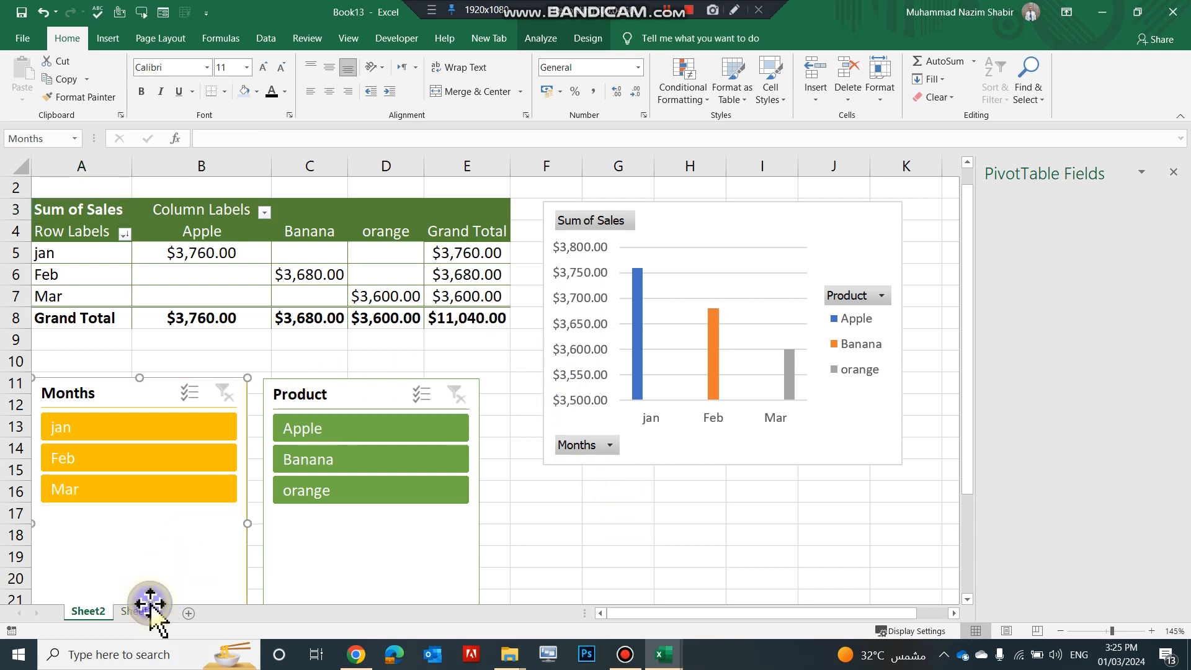
left_click(144, 613)
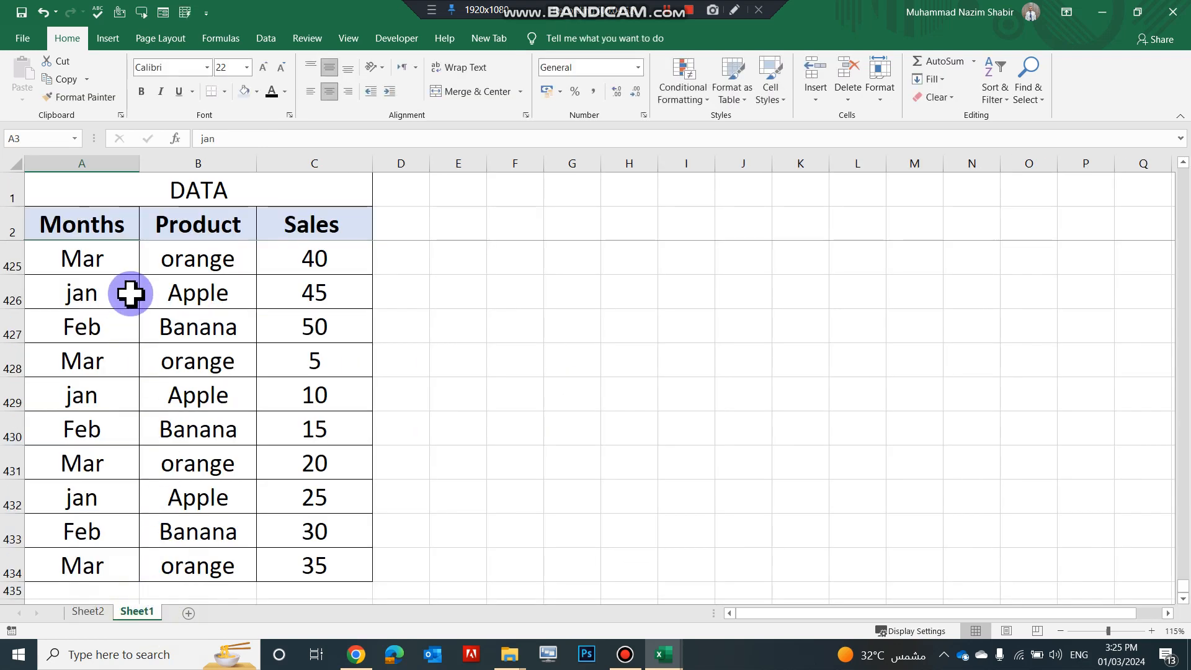
scroll(142, 342, "down", 3)
scroll(143, 342, "up", 11)
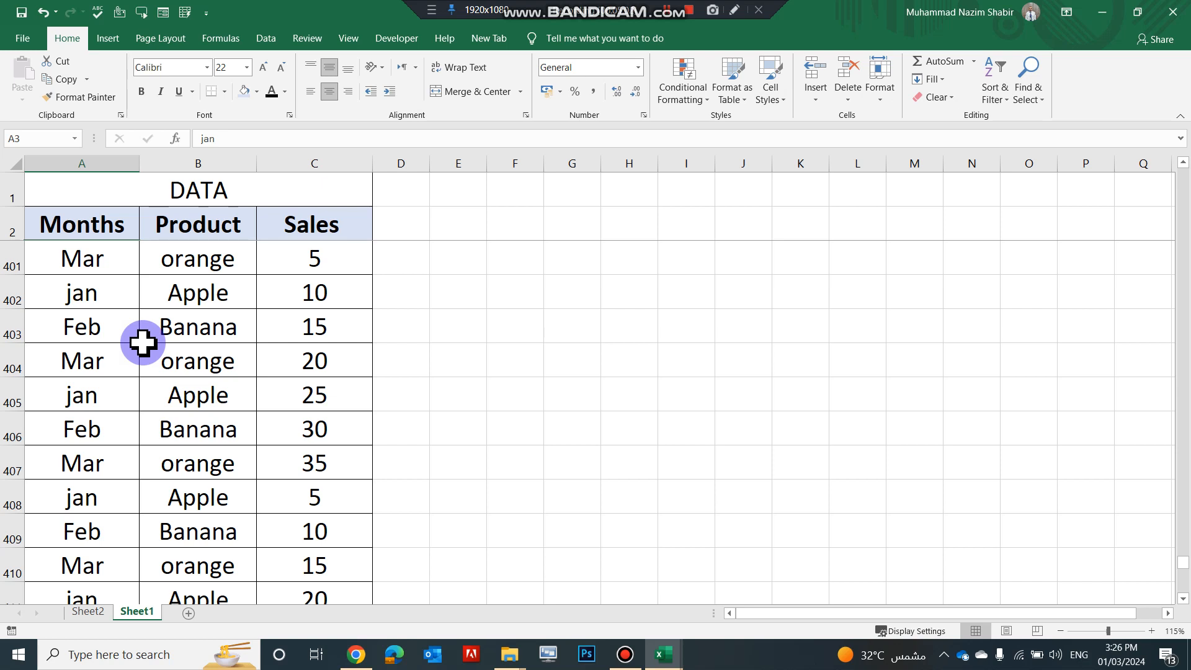
scroll(195, 382, "up", 8)
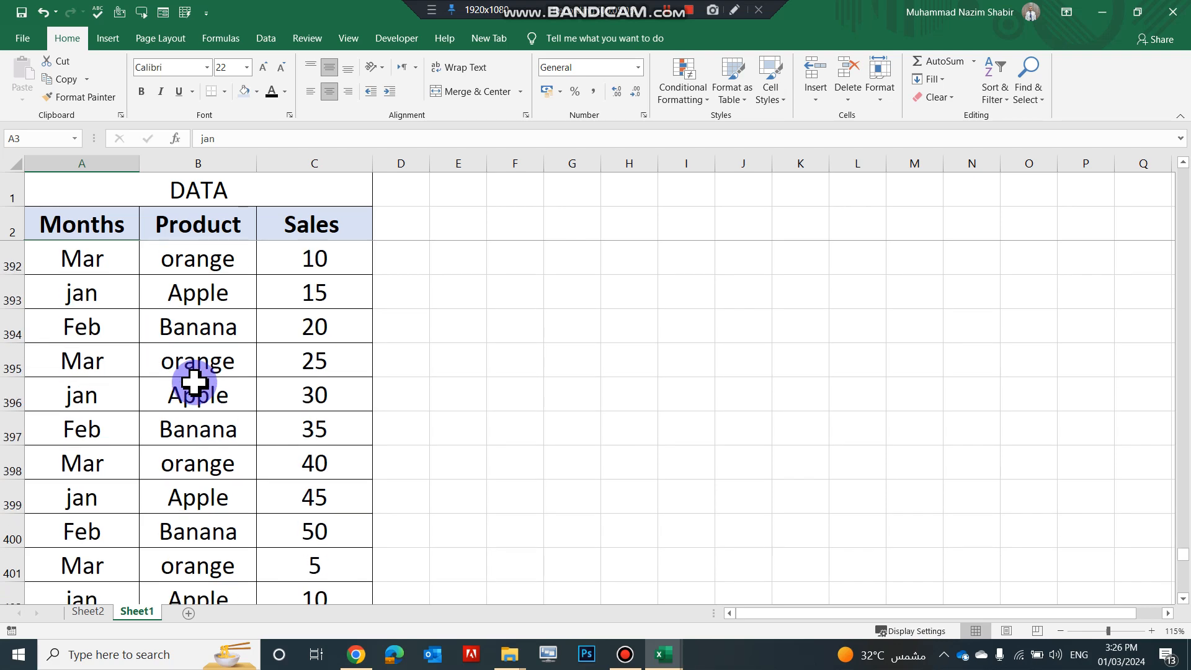
scroll(195, 382, "up", 10)
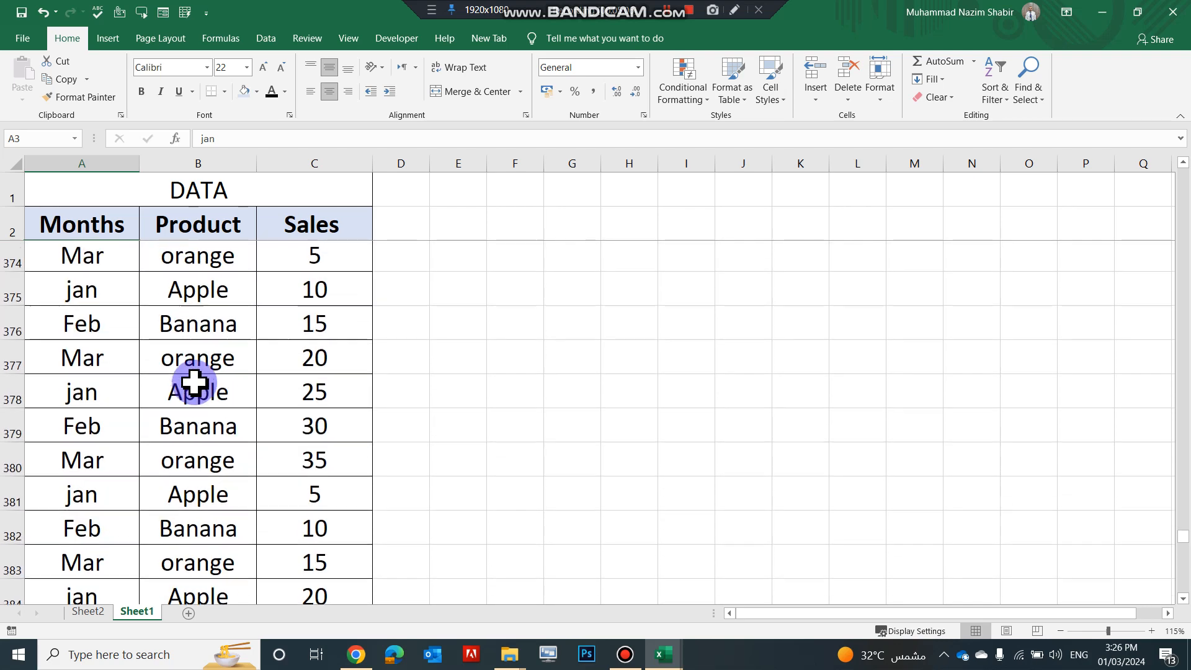
scroll(195, 382, "up", 20)
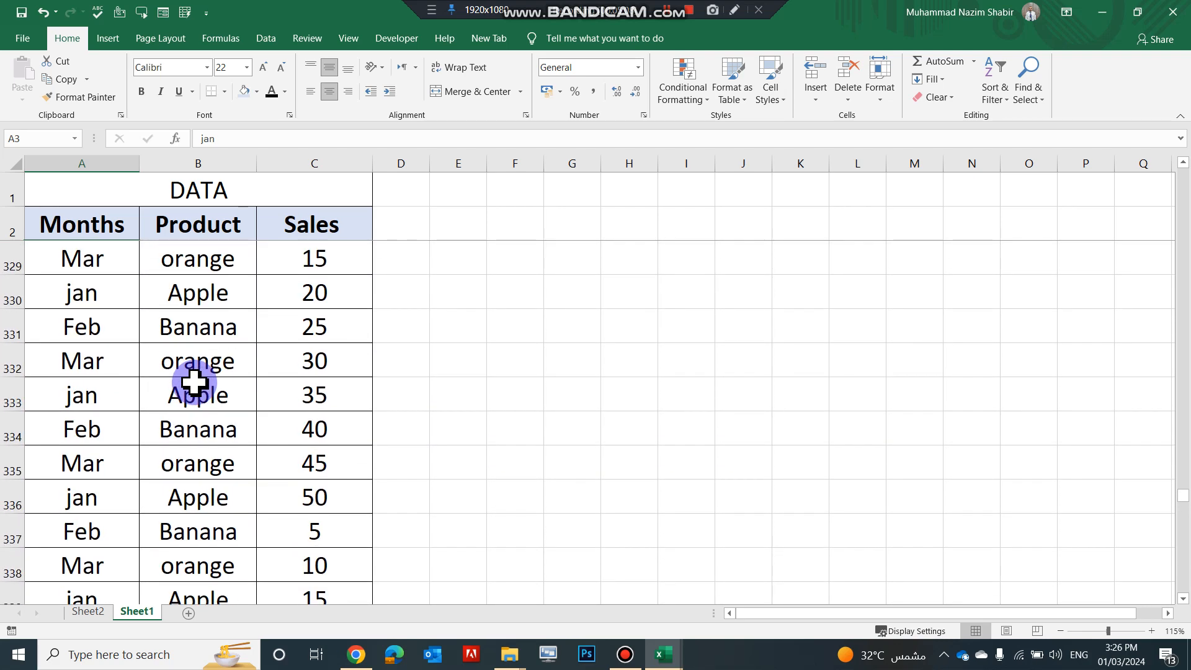
scroll(195, 383, "up", 10)
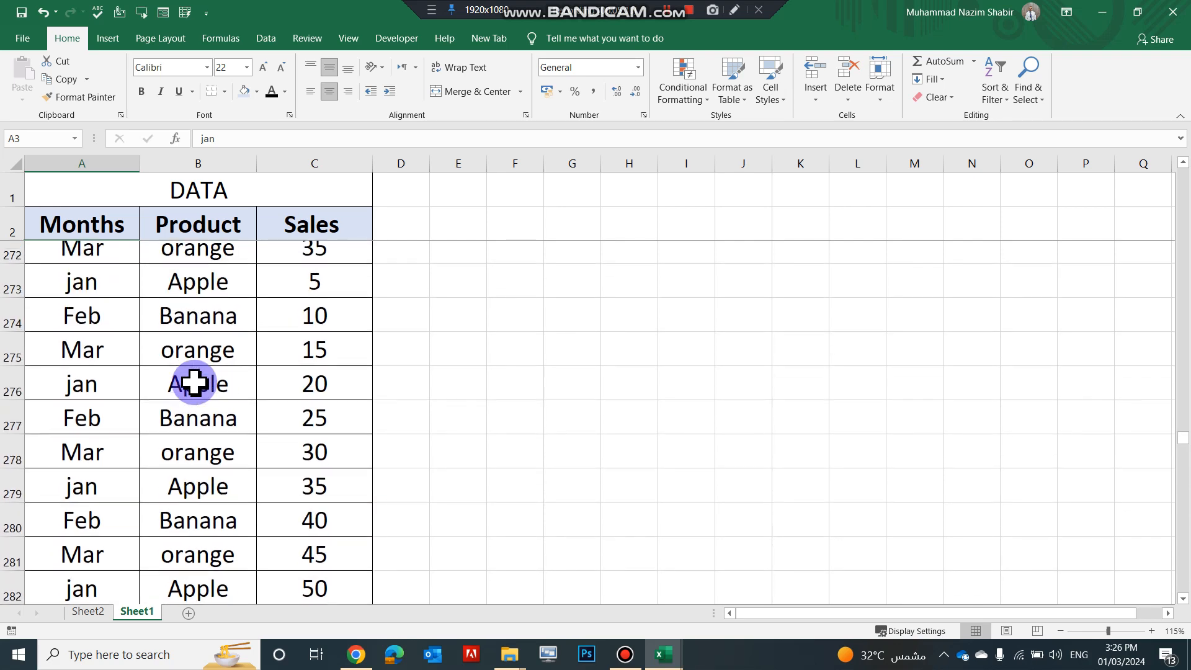
scroll(195, 382, "up", 3)
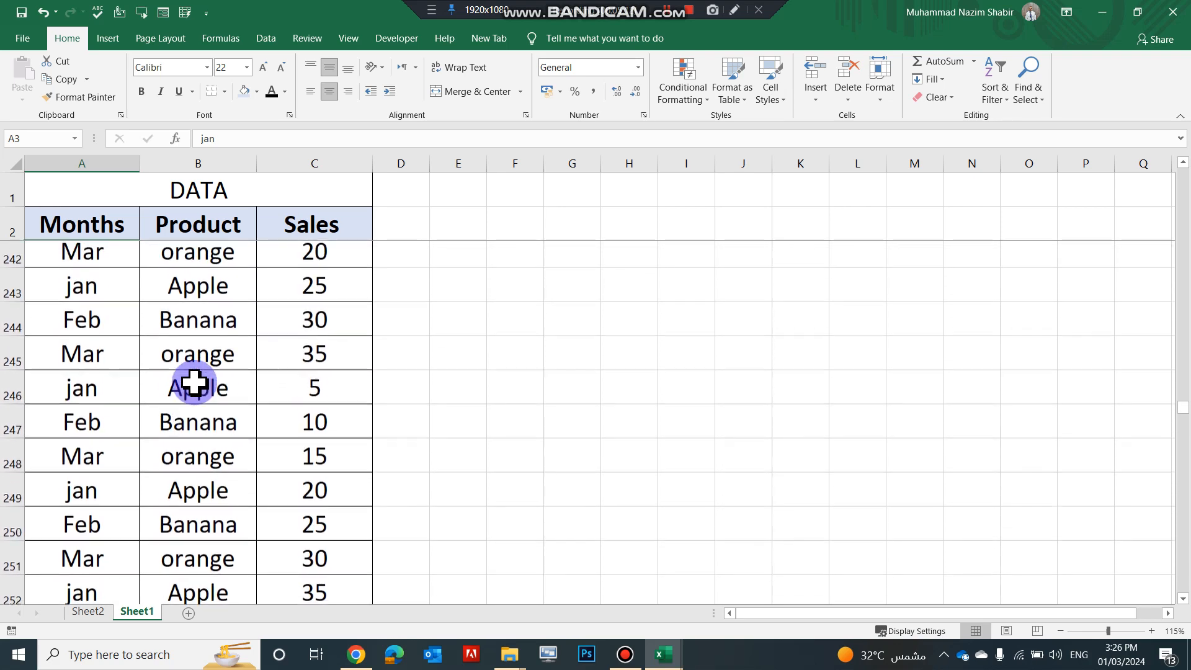
left_click(87, 611)
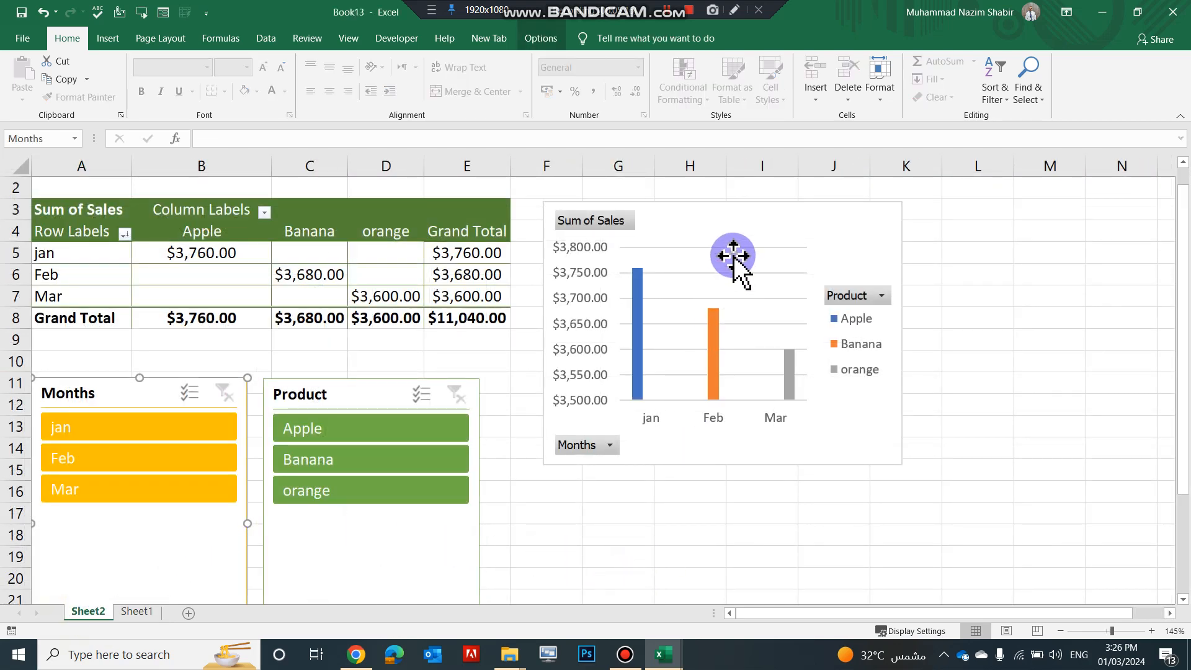
Move the PivotChart further right of the PivotTable and make it about a quarter narrower.
left_click_drag(730, 224, 808, 227)
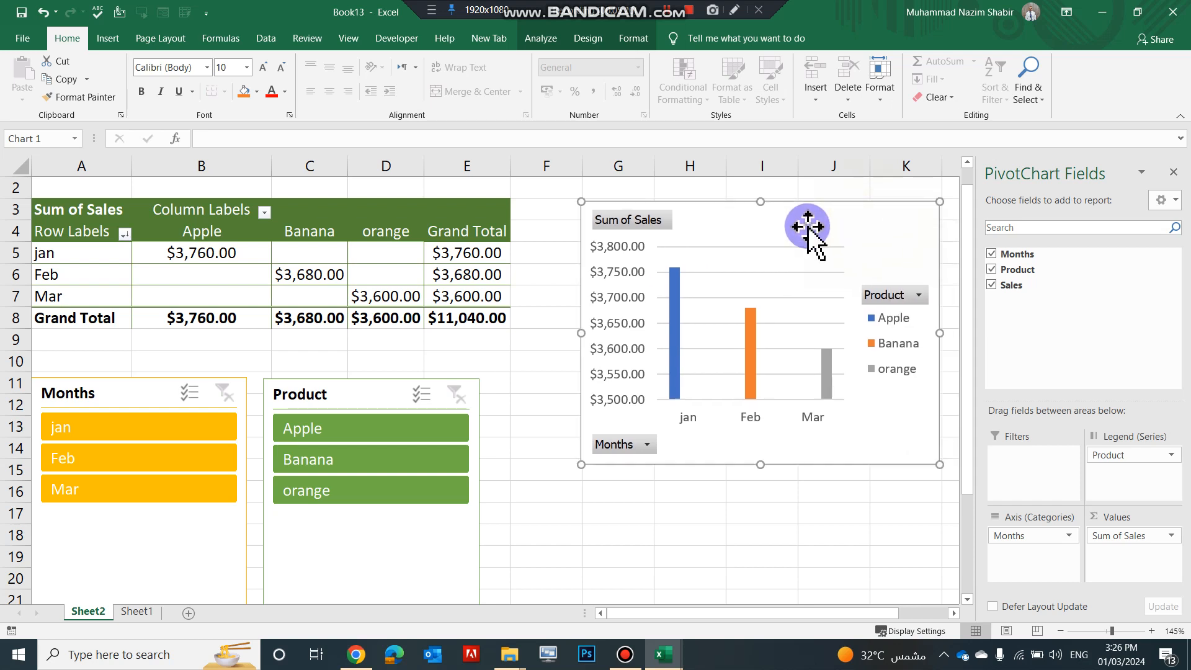
left_click_drag(940, 331, 855, 335)
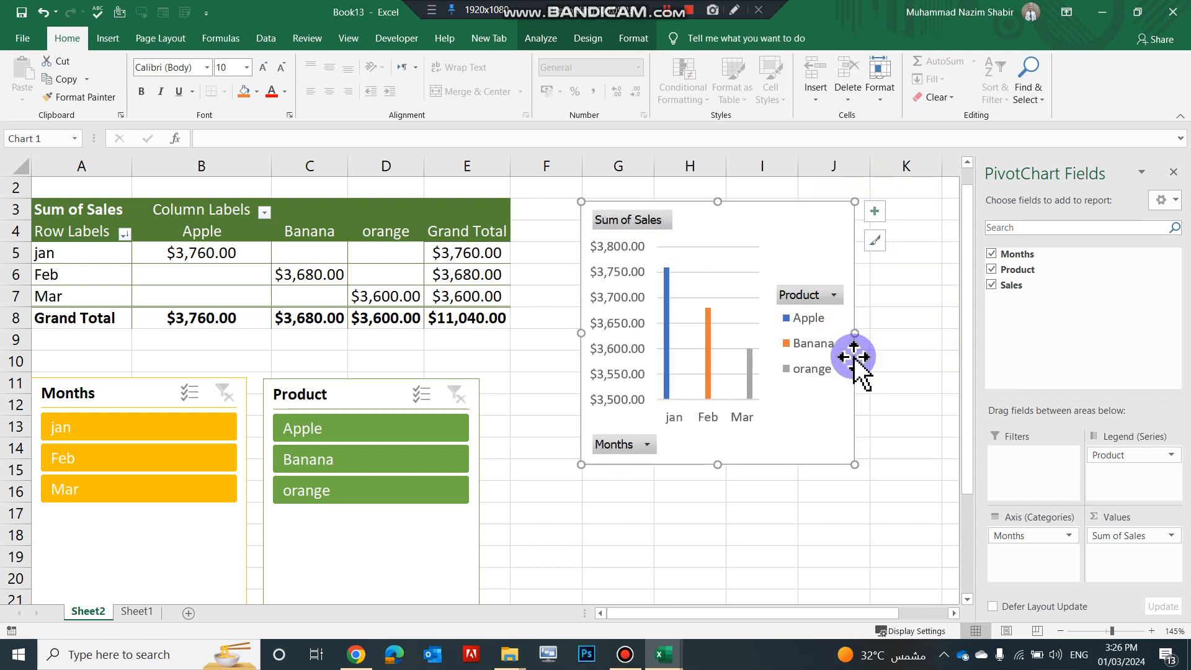
left_click_drag(775, 223, 842, 224)
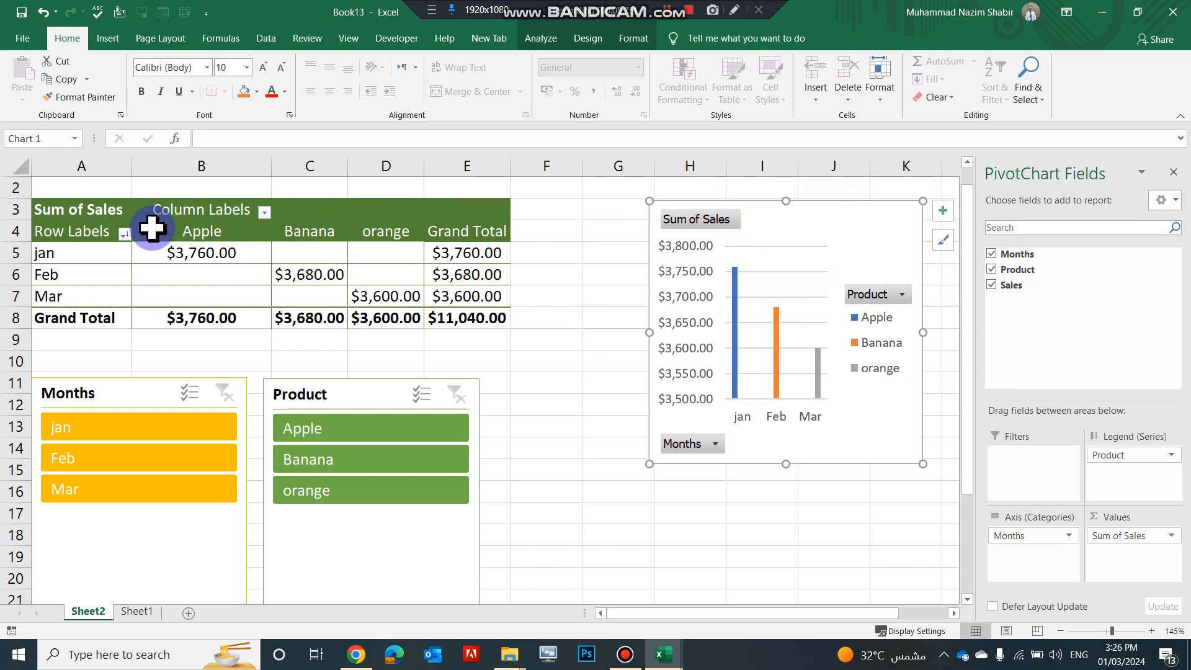
Insert an empty column before the PivotTable and widen it to make room for the slicers.
right_click(88, 168)
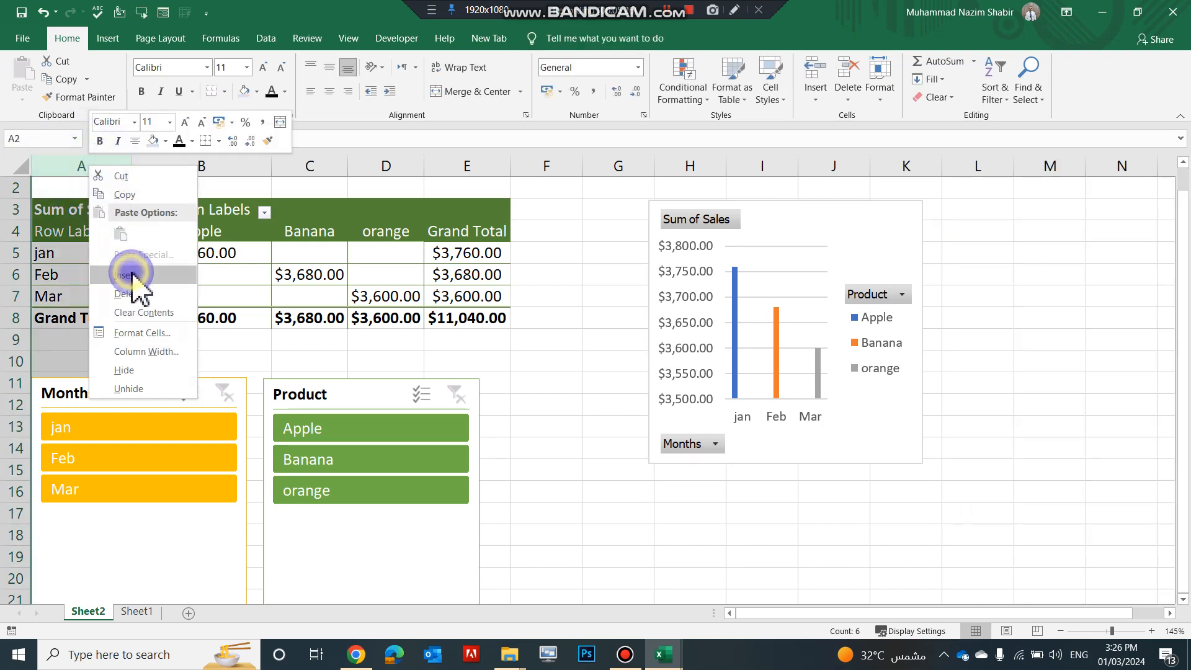
left_click(126, 274)
left_click_drag(106, 166, 202, 177)
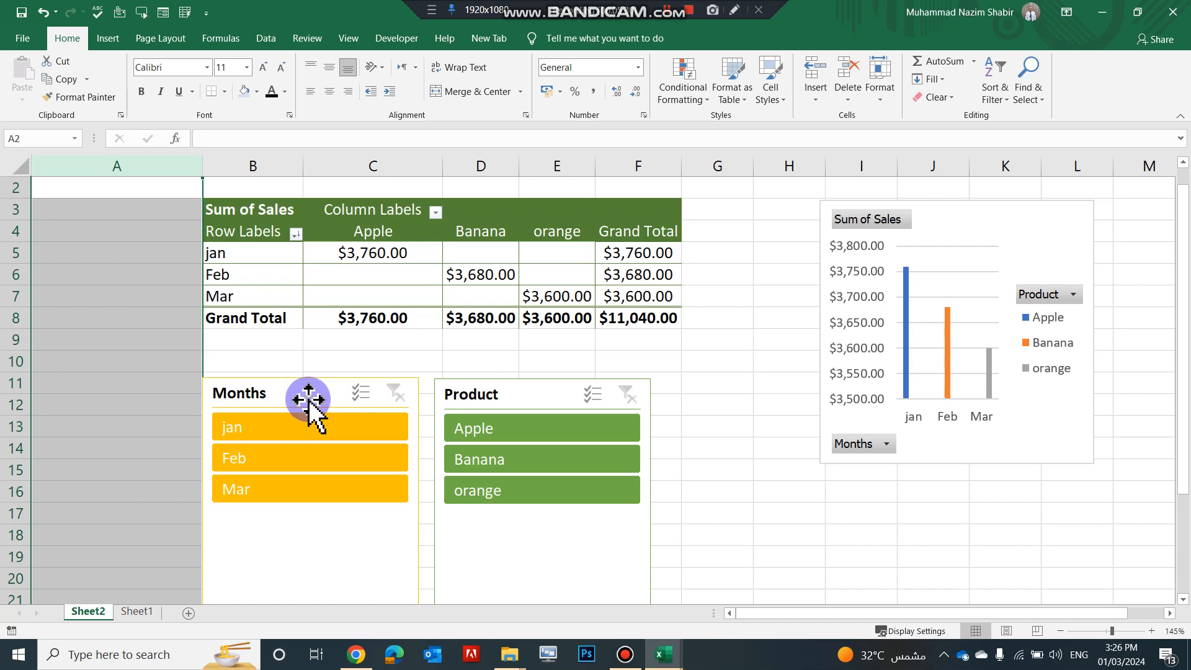
Move the Months slicer into the empty column A from row 2 down, and narrow it to fit the column.
left_click_drag(311, 402, 139, 239)
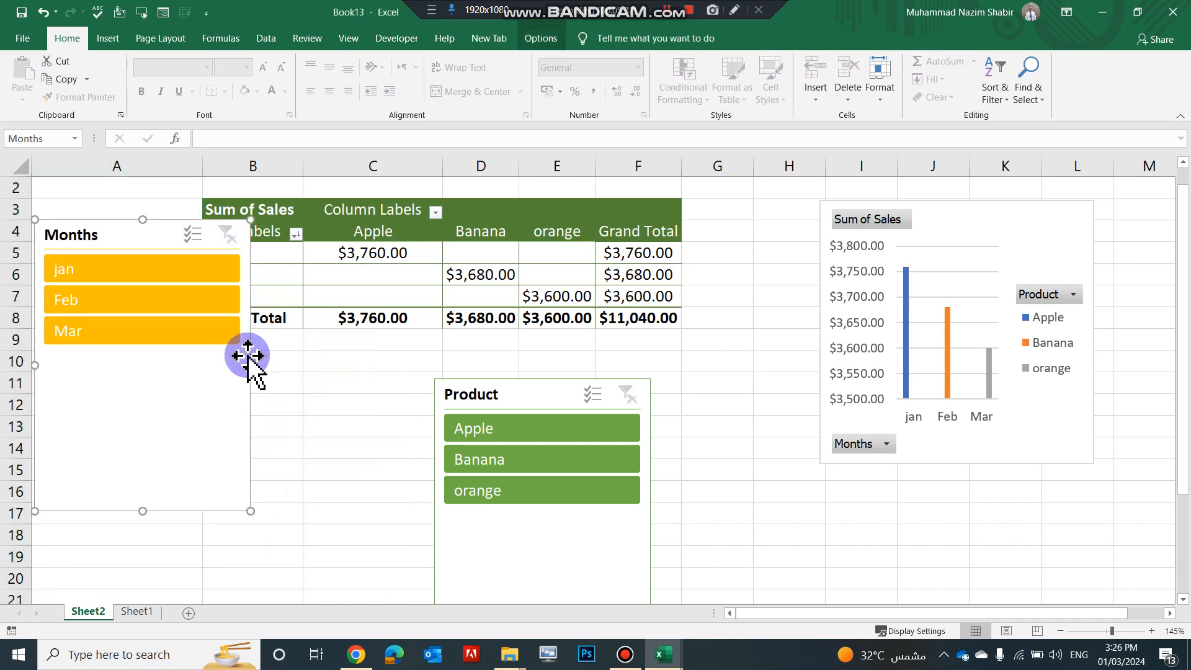
left_click_drag(250, 366, 193, 366)
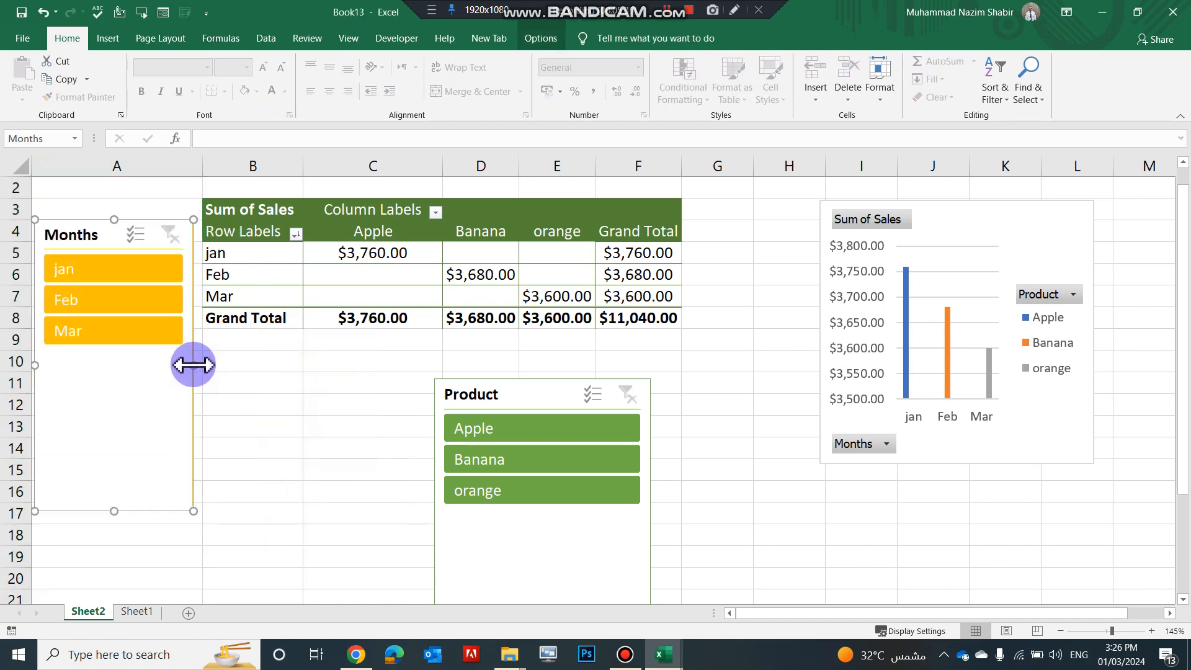
left_click_drag(102, 242, 104, 200)
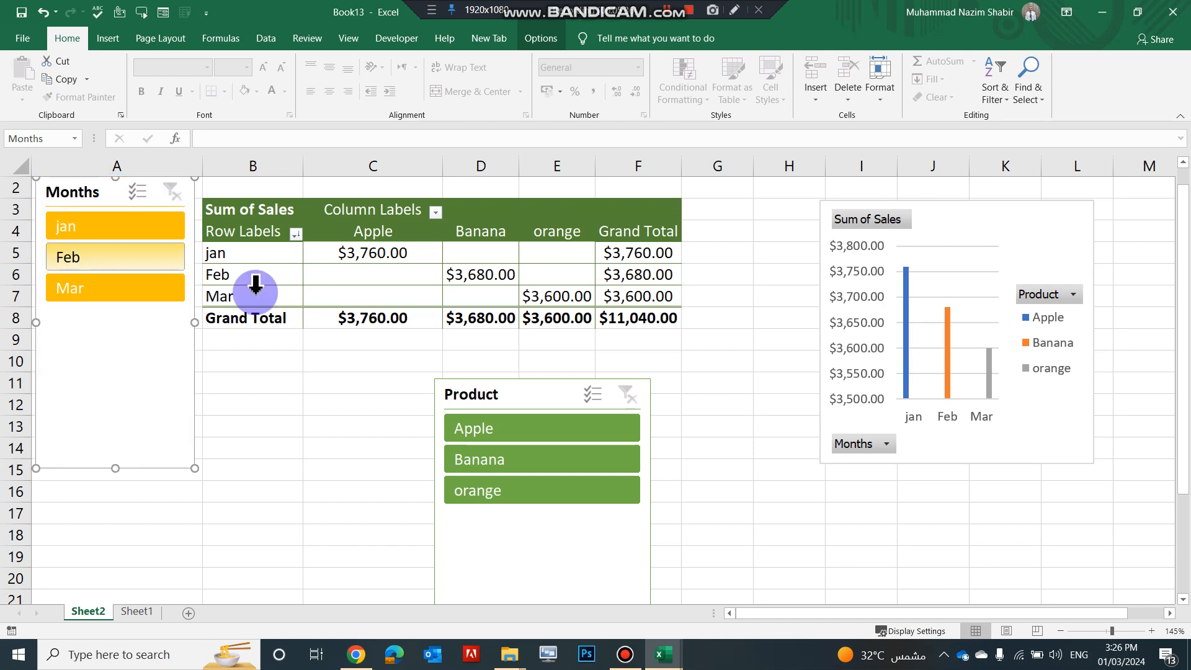
Narrow the Product slicer to the width of the Months slicer and place it in column A below the Mar entry.
left_click(546, 391)
left_click_drag(651, 525, 588, 536)
left_click_drag(506, 391, 108, 338)
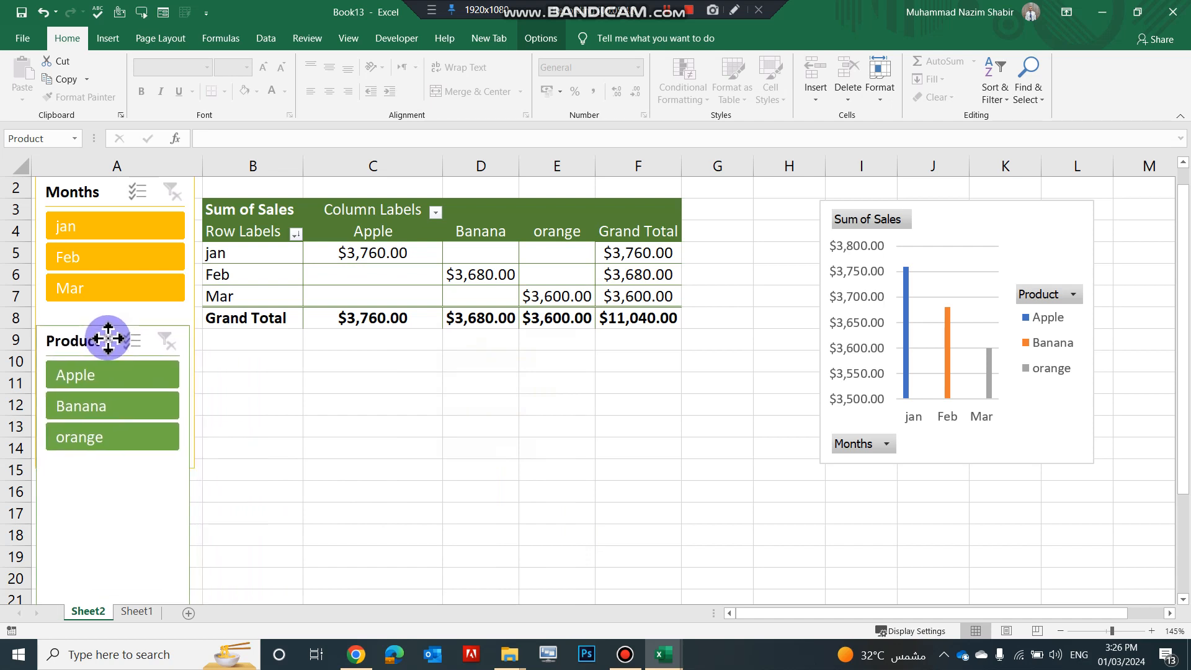
left_click_drag(190, 473, 193, 473)
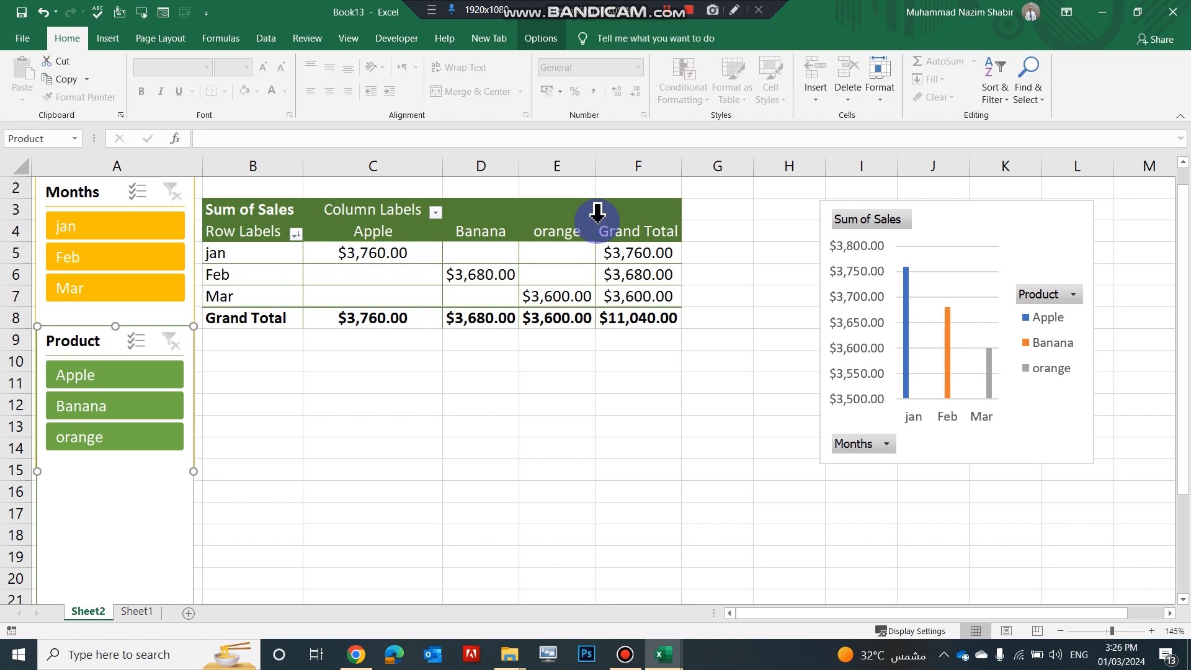
Give columns C to F one equal width and place the PivotChart below the PivotTable, under columns D to F.
left_click_drag(627, 166, 422, 167)
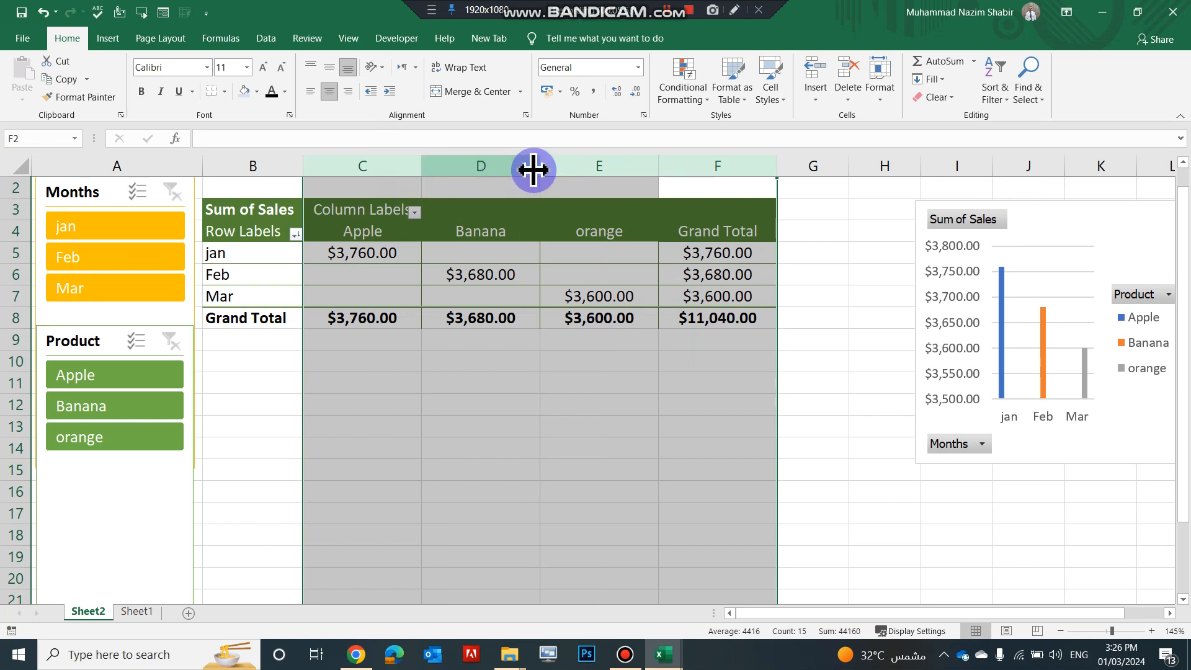
left_click_drag(542, 166, 521, 163)
left_click_drag(984, 223, 580, 366)
left_click(617, 248)
left_click(858, 345)
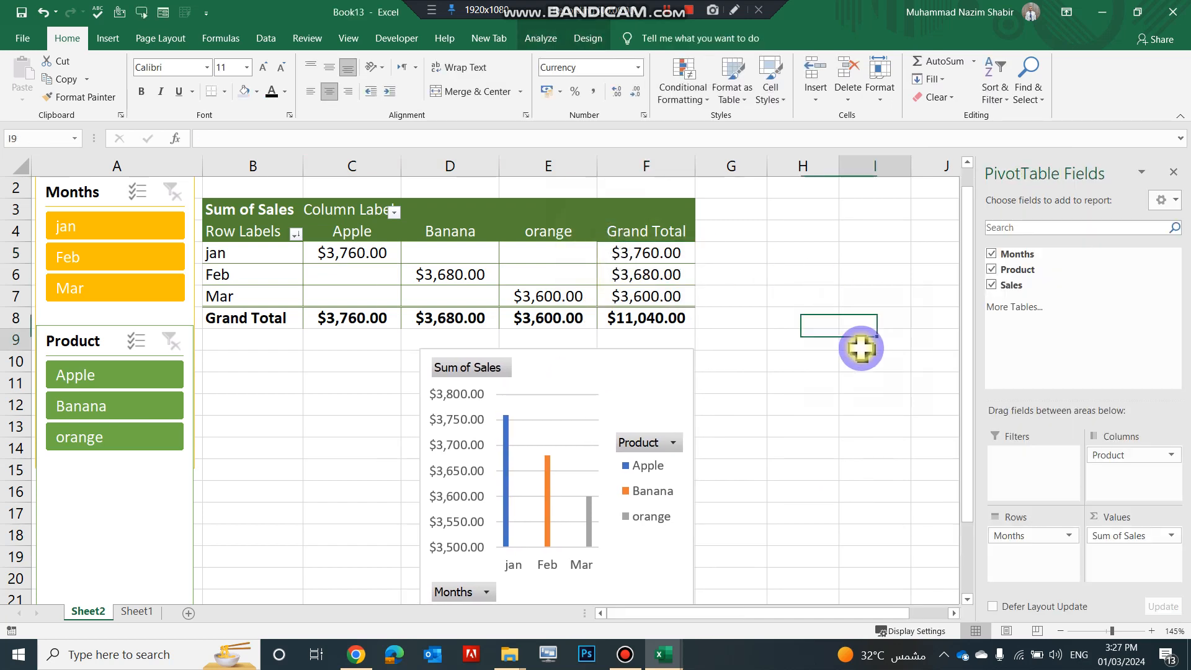
left_click(789, 267)
Check the rearranged layout by filtering to jan, Feb and Mar in turn with the Months slicer, and clear the filter.
left_click(132, 232)
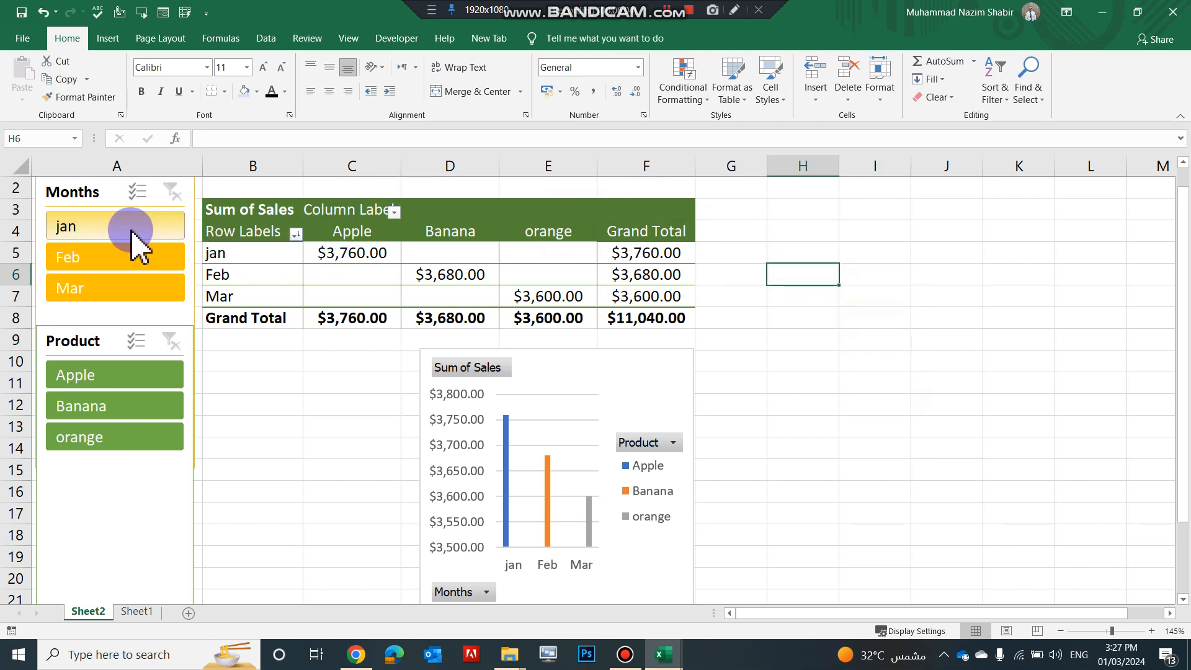
left_click(134, 256)
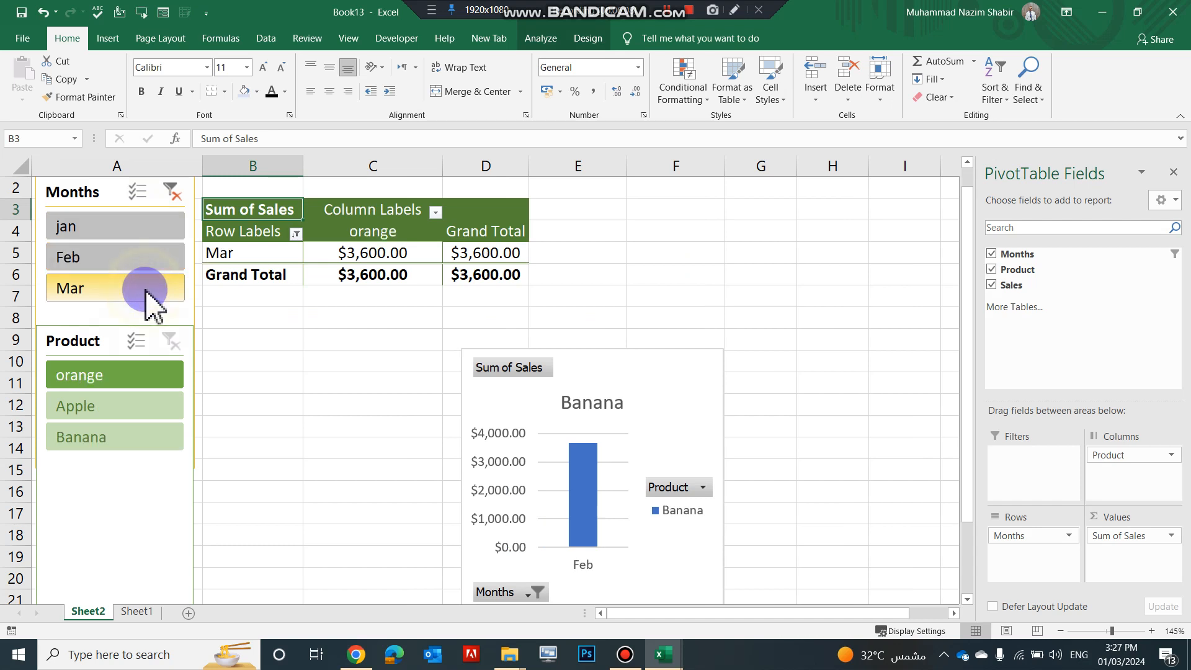
left_click(170, 190)
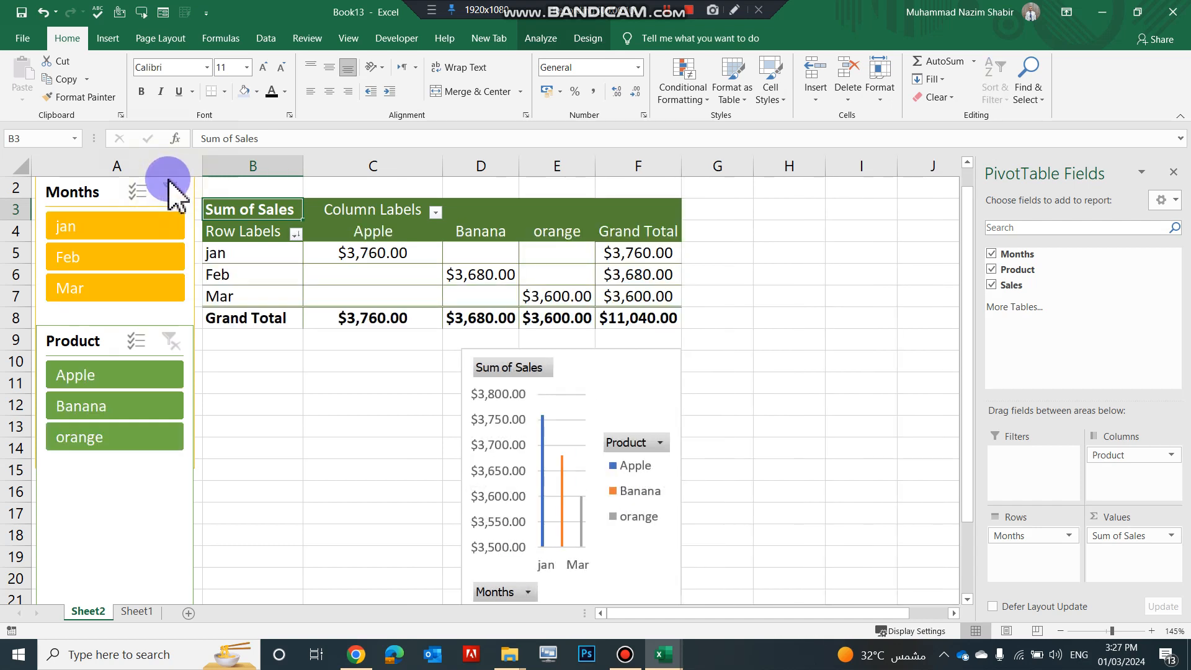
Check the rearranged layout by filtering to Apple, Banana and orange in turn with the Product slicer, and clear the filter.
left_click(132, 377)
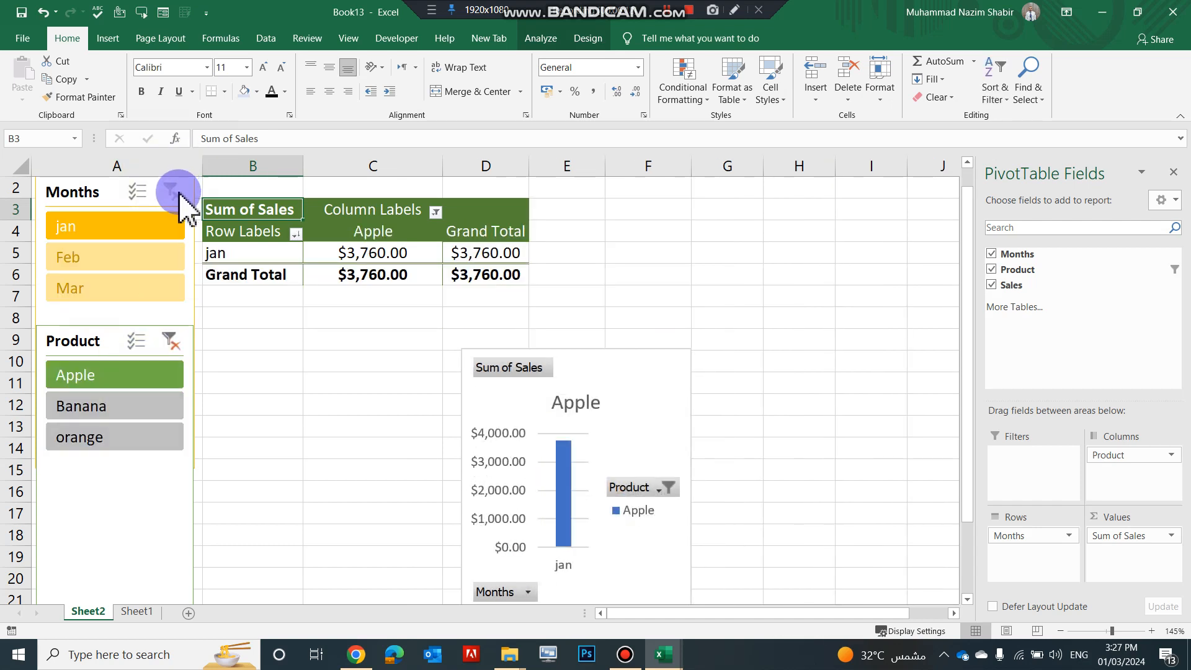
left_click(151, 407)
left_click(155, 441)
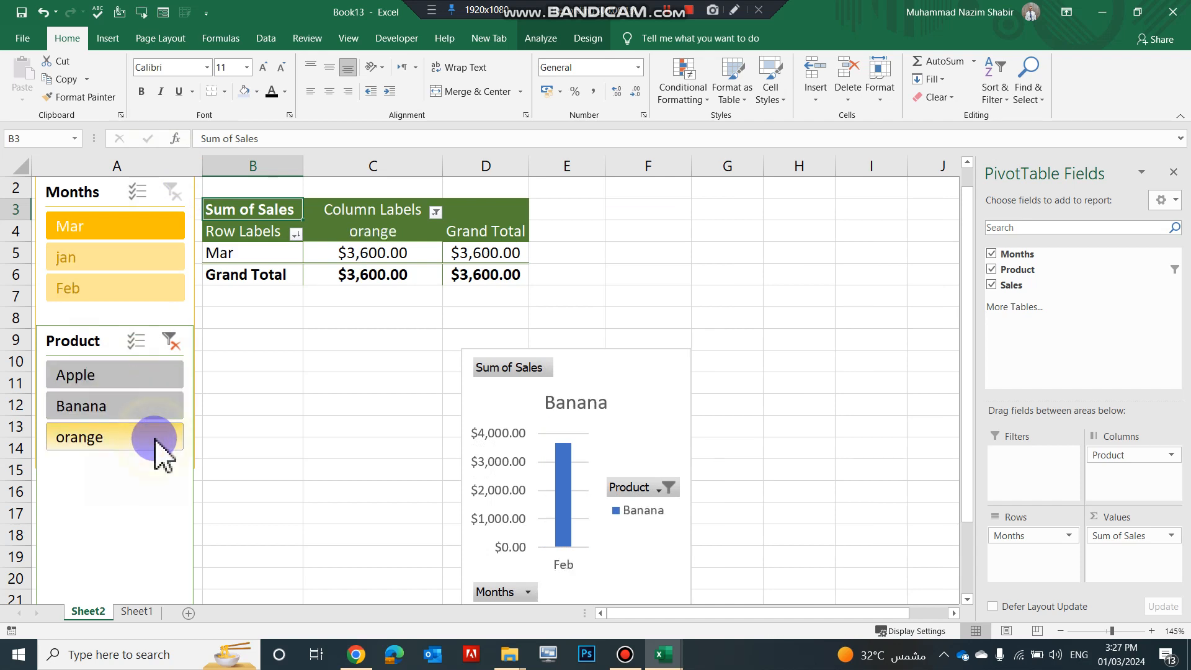
left_click(172, 189)
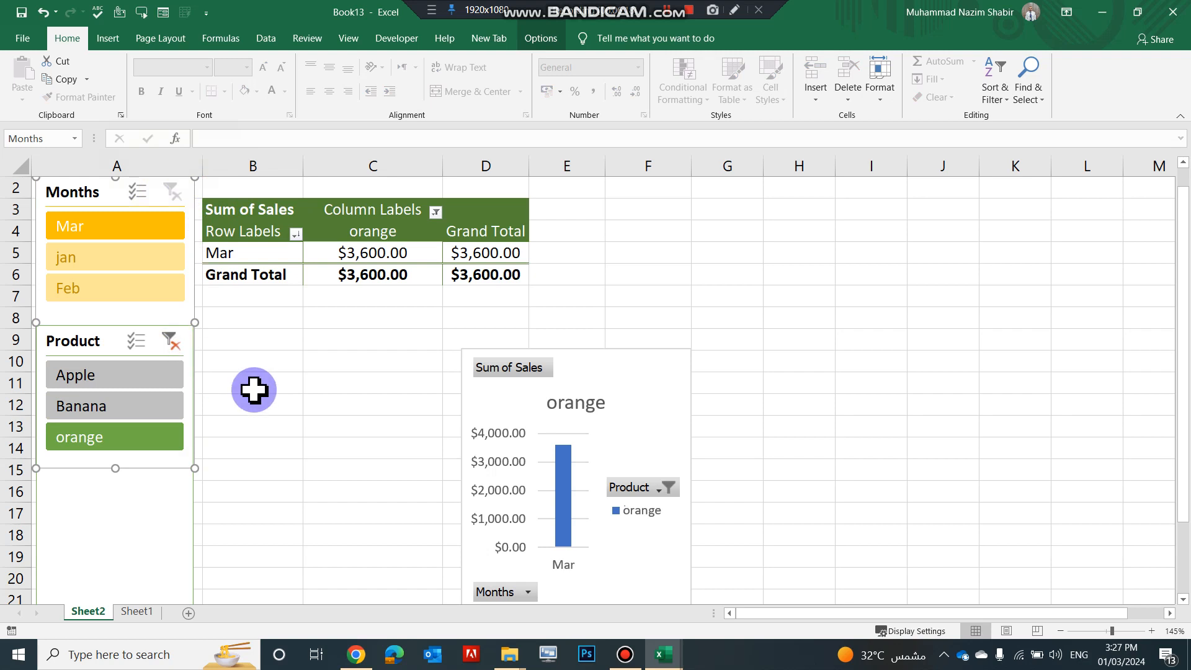
left_click(323, 404)
left_click(173, 343)
left_click(380, 379)
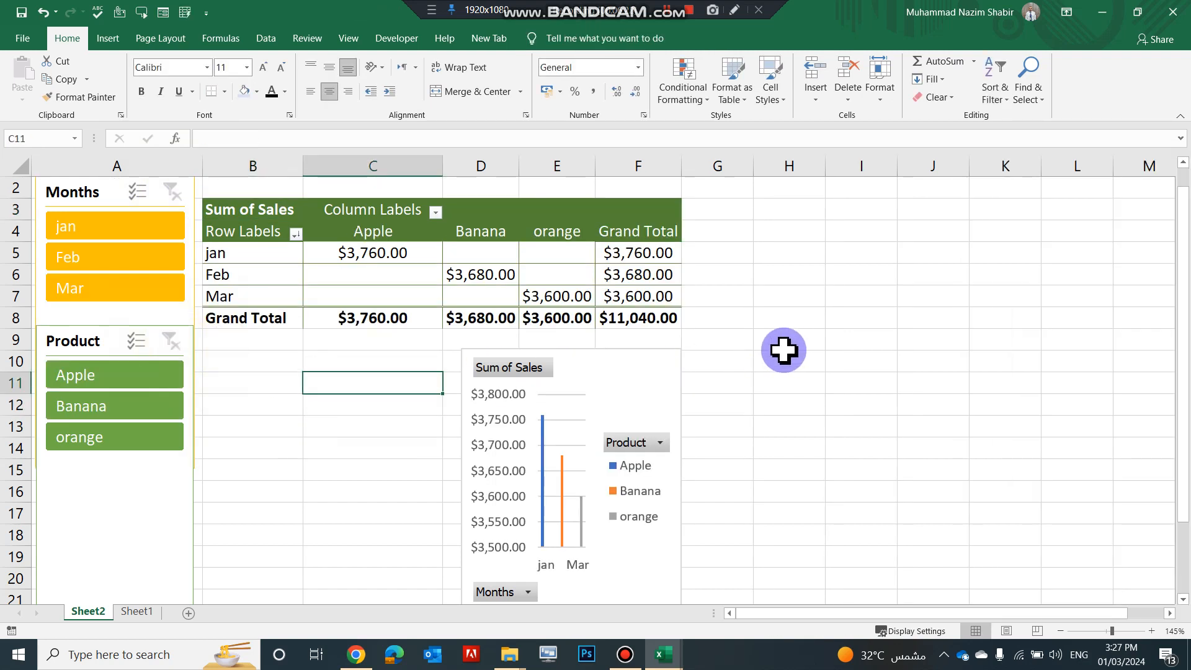
Refresh the PivotTable from its source data.
left_click(570, 269)
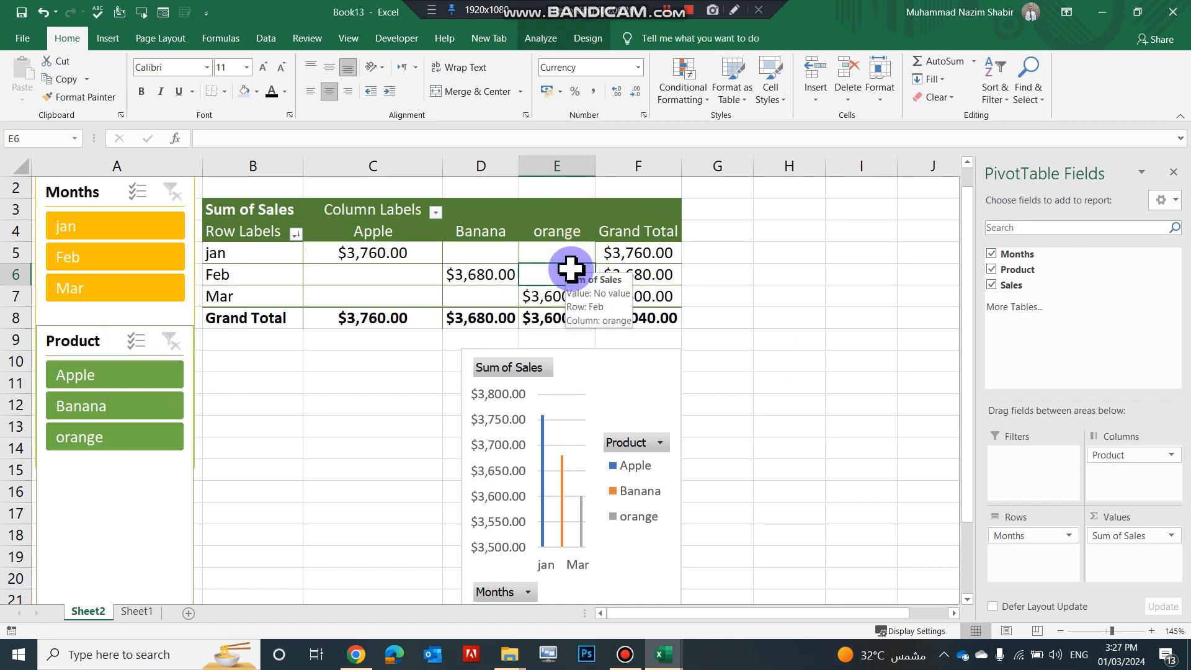
right_click(664, 271)
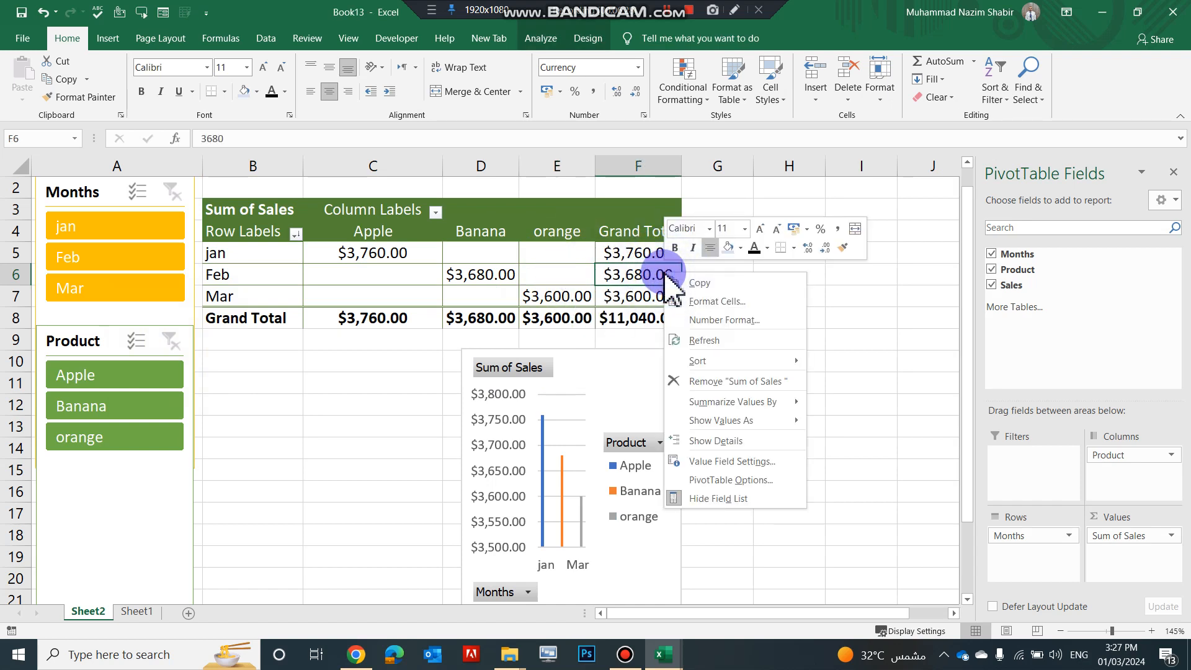
left_click(714, 340)
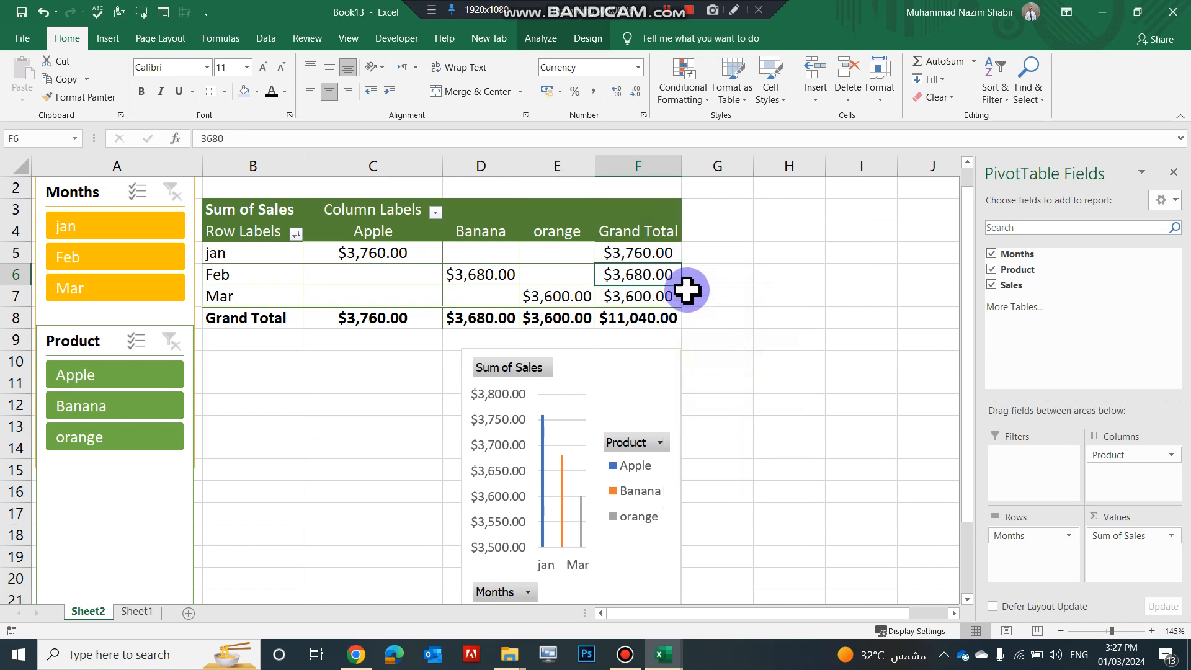
Sort the PivotTable's month rows by Grand Total from smallest to largest.
right_click(658, 274)
mouse_move(764, 366)
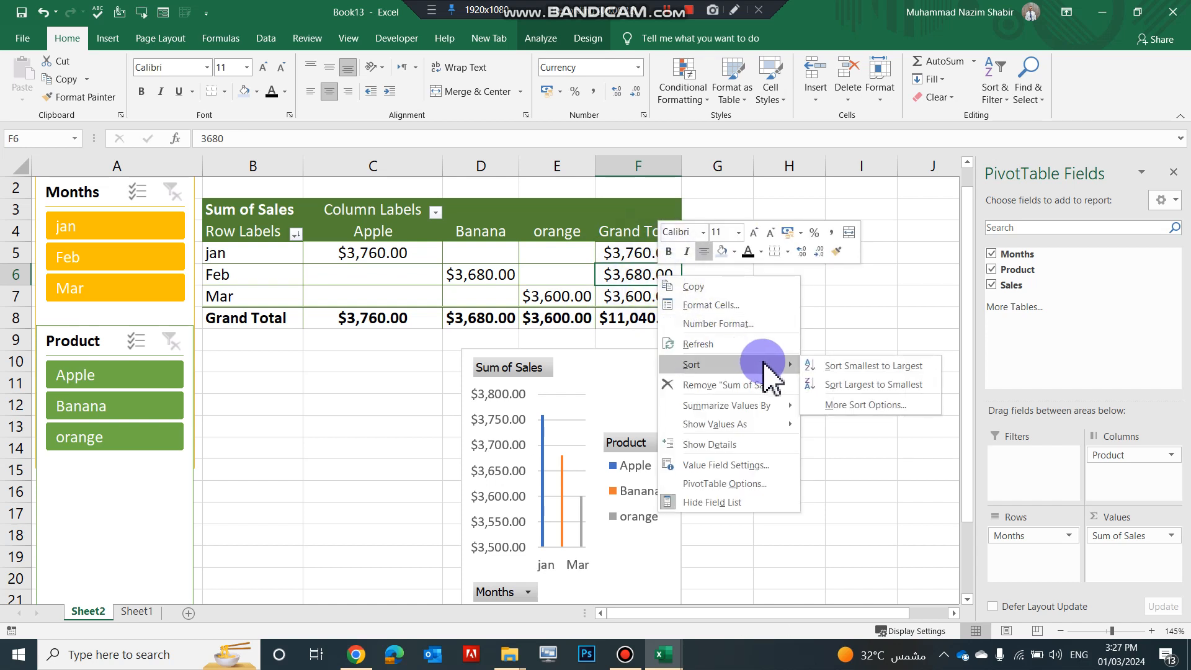
left_click(867, 366)
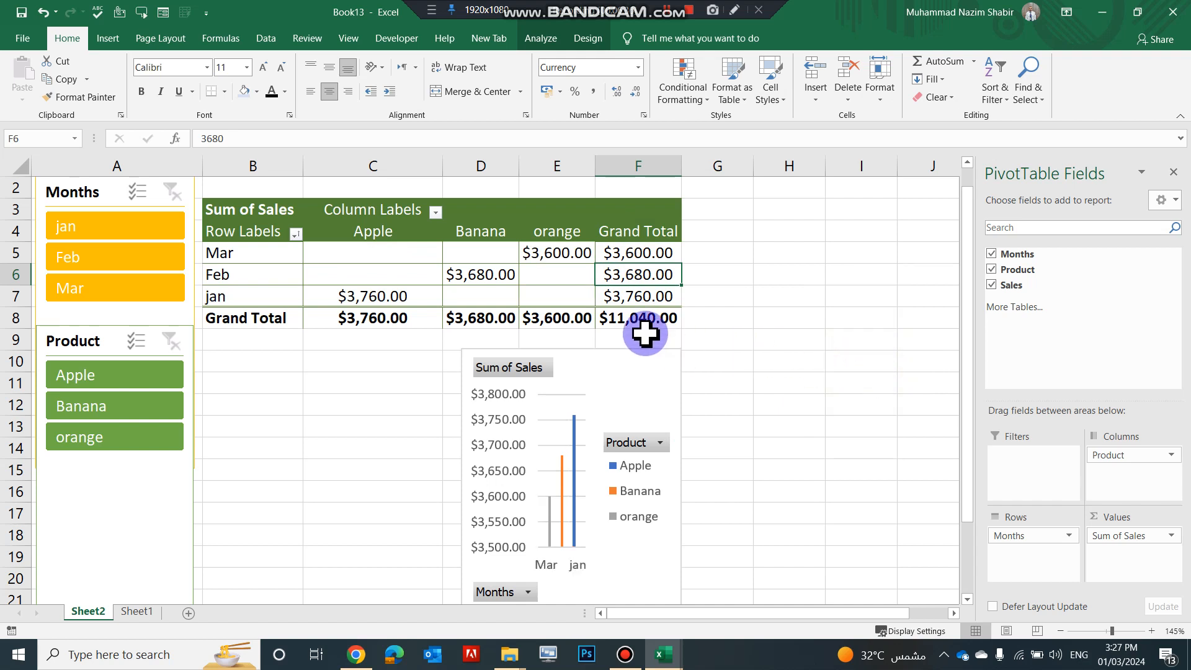
Widen the PivotChart so that it spans columns B to F beneath the PivotTable.
left_click(549, 463)
left_click_drag(461, 480, 204, 479)
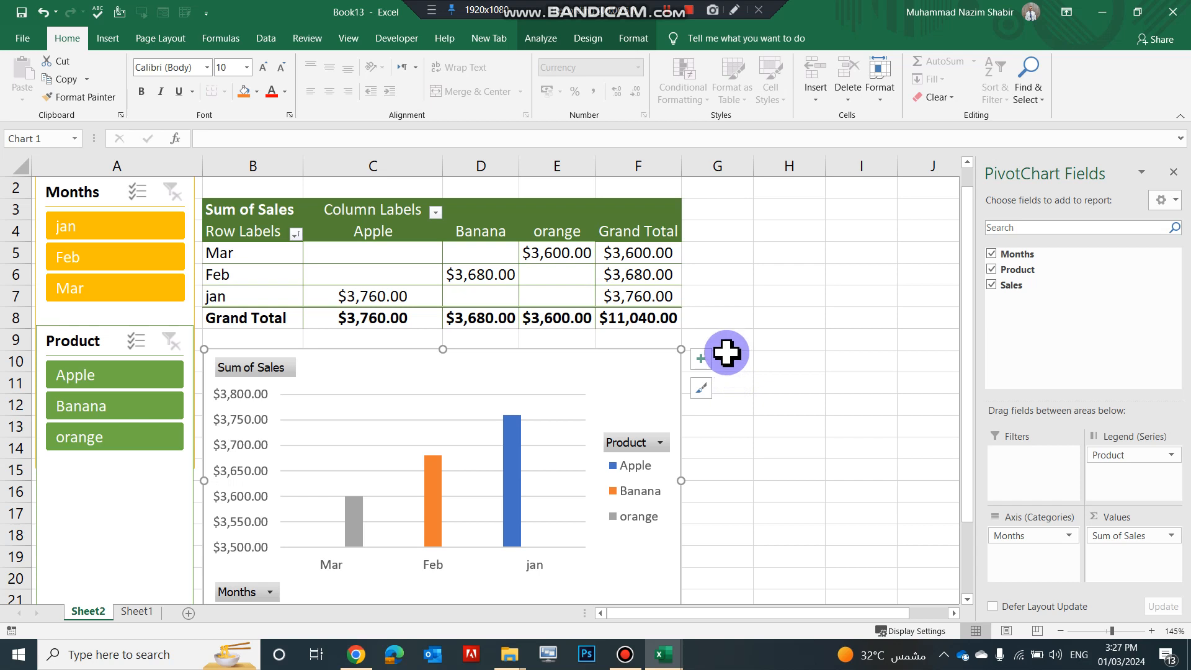
Swap the PivotTable fields to put Product in Rows and Months in Columns, and inspect the month and product labels.
left_click(619, 273)
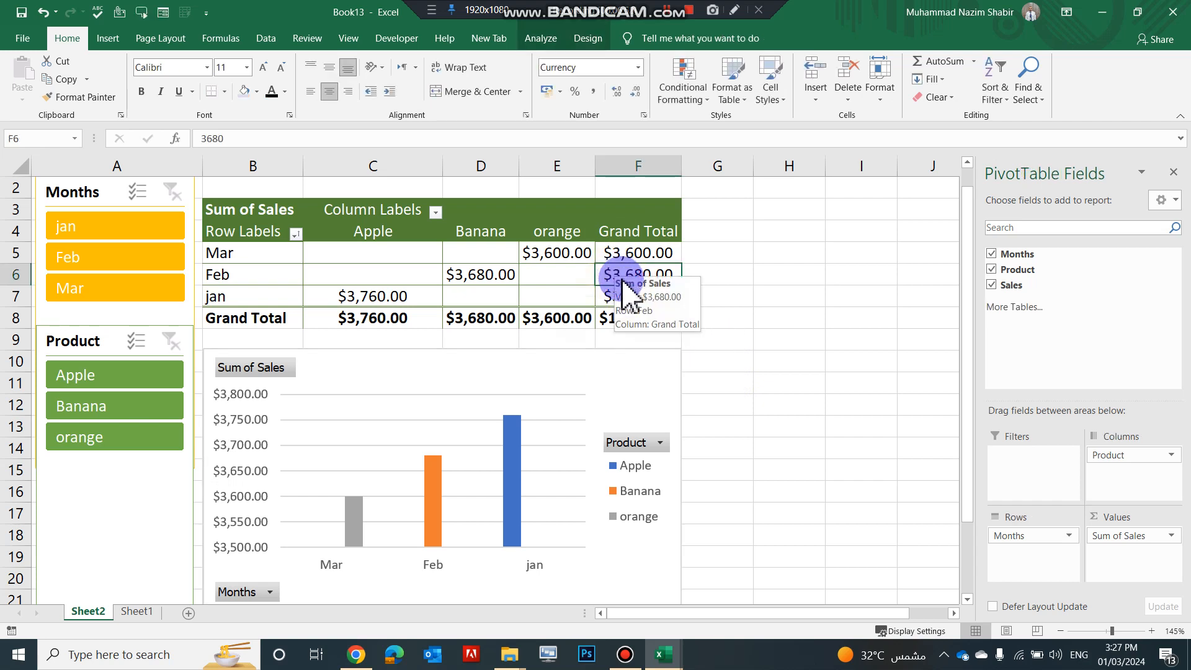
left_click_drag(1115, 454, 1146, 460)
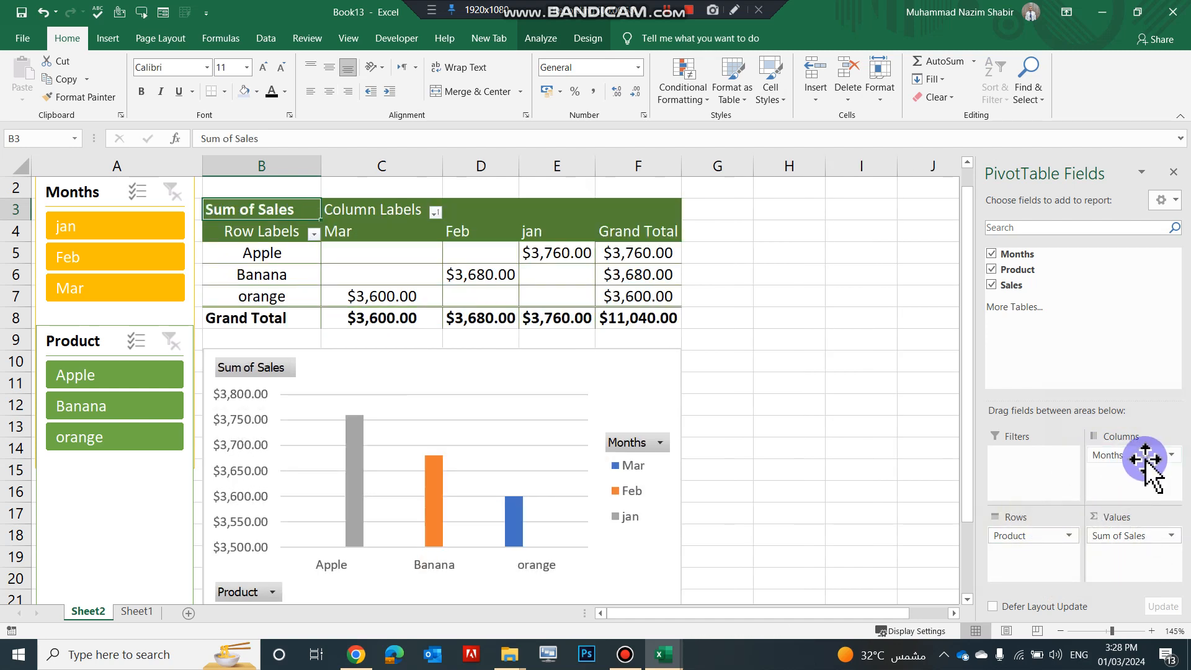
left_click(364, 232)
left_click(490, 232)
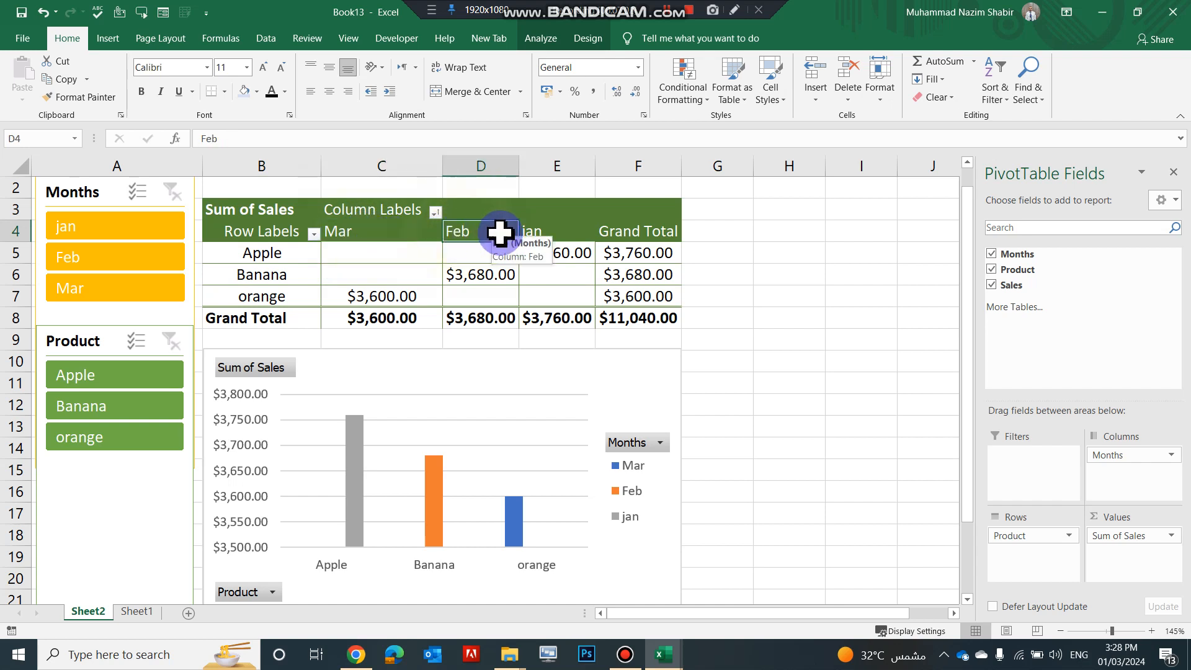
left_click(280, 259)
left_click(287, 274, "ctrl")
left_click(287, 297, "ctrl")
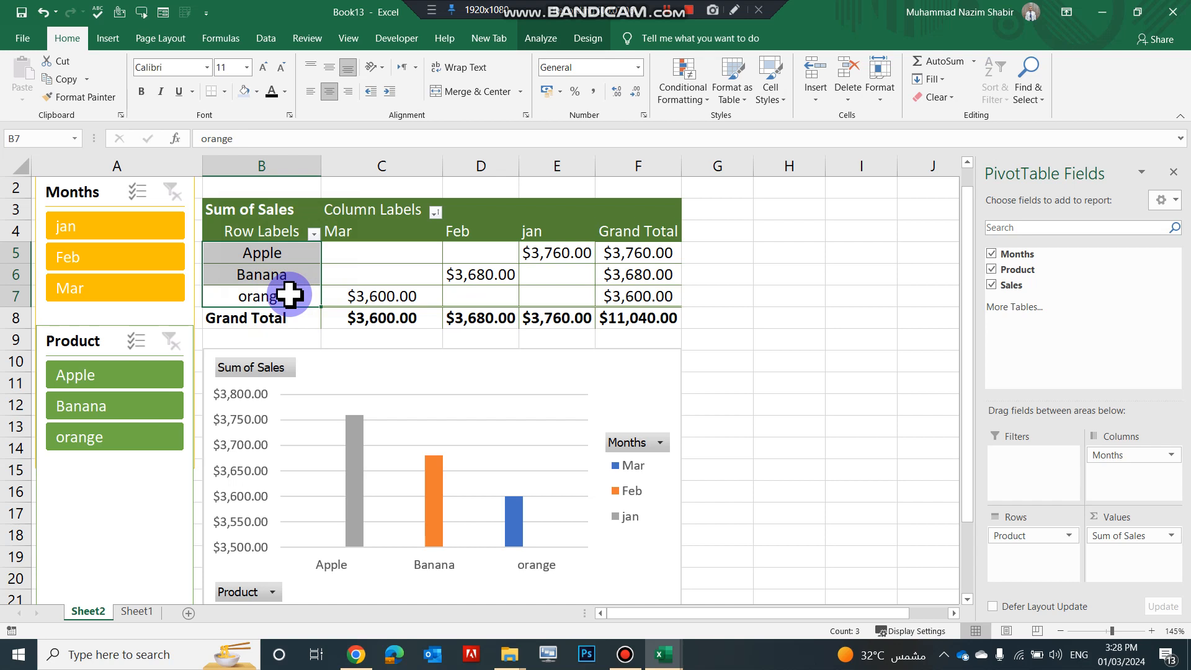
Filter the PivotTable's row labels to Apple only, and restore all products.
left_click(314, 233)
left_click(157, 385)
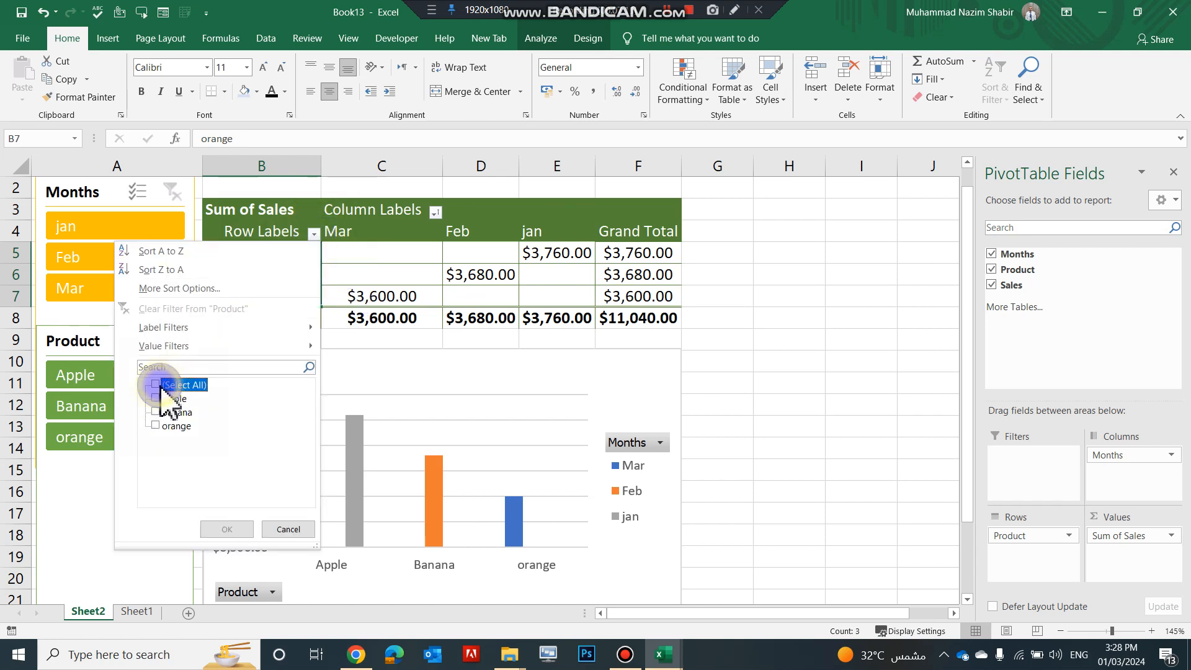
left_click(157, 398)
left_click(226, 529)
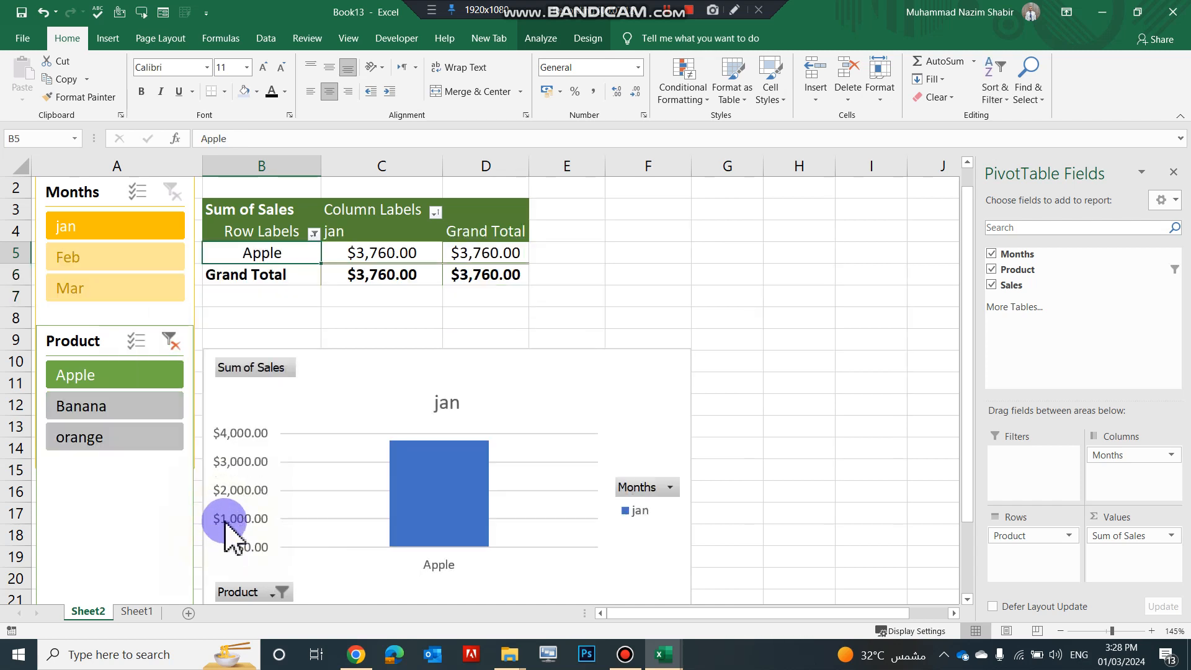
left_click(314, 234)
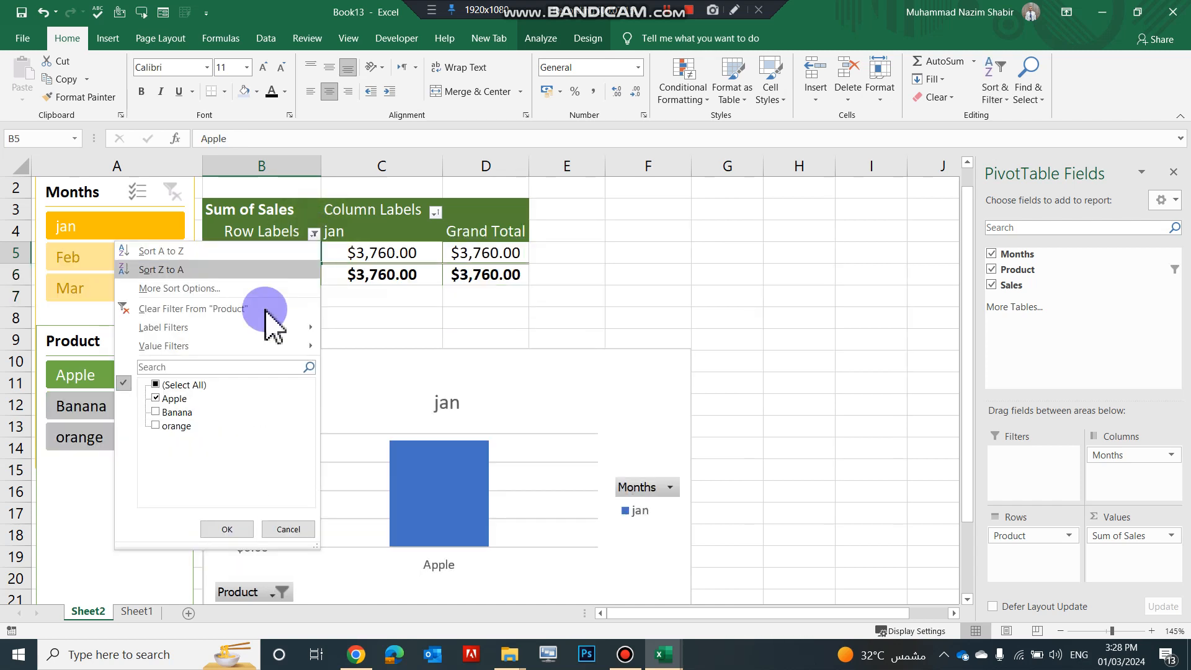
left_click(156, 385)
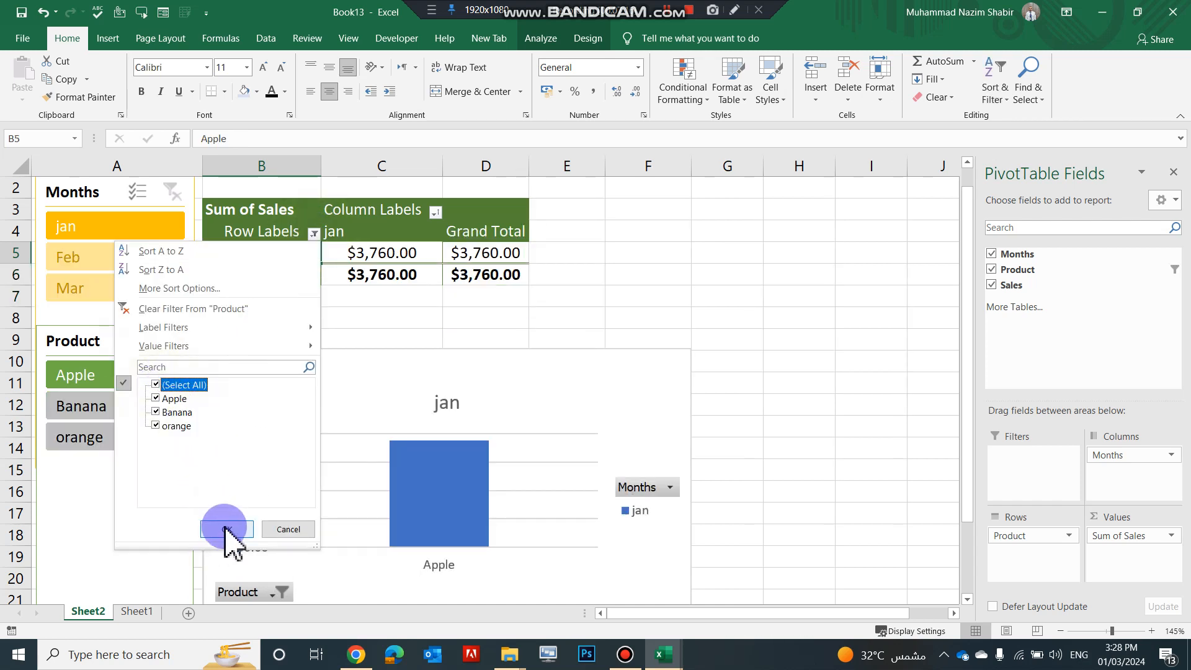
left_click(222, 529)
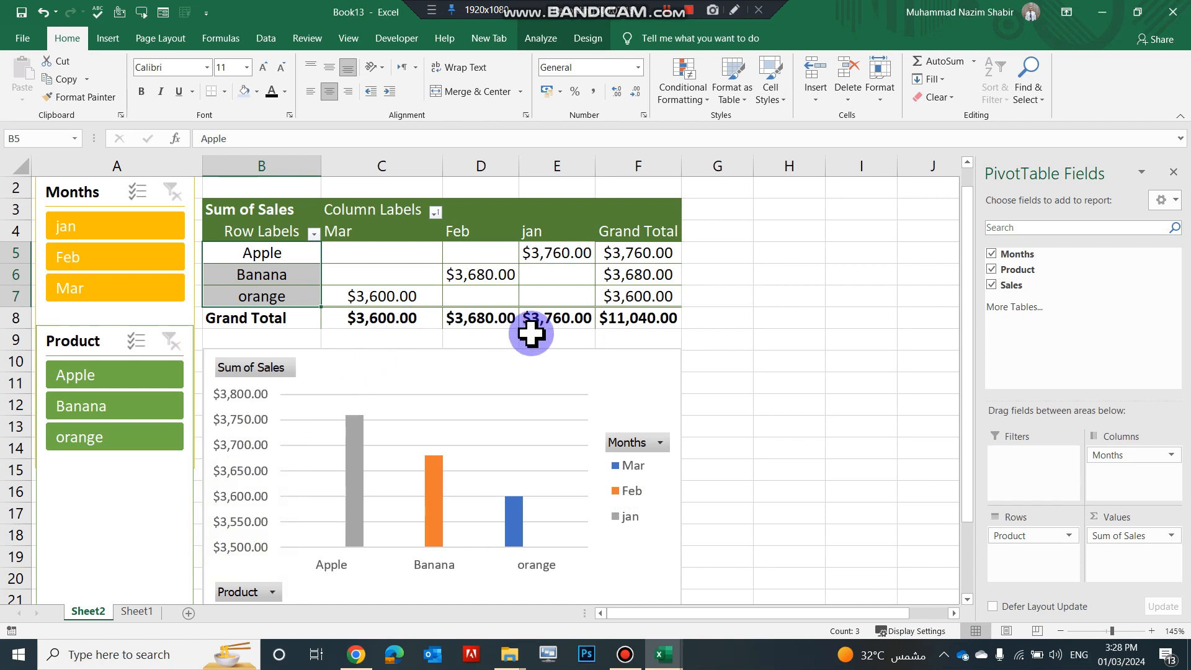
Return Months to Rows and Product to Columns, and review the source data on Sheet1 and the PivotTable's Grand Total column.
left_click_drag(1177, 455, 1123, 473)
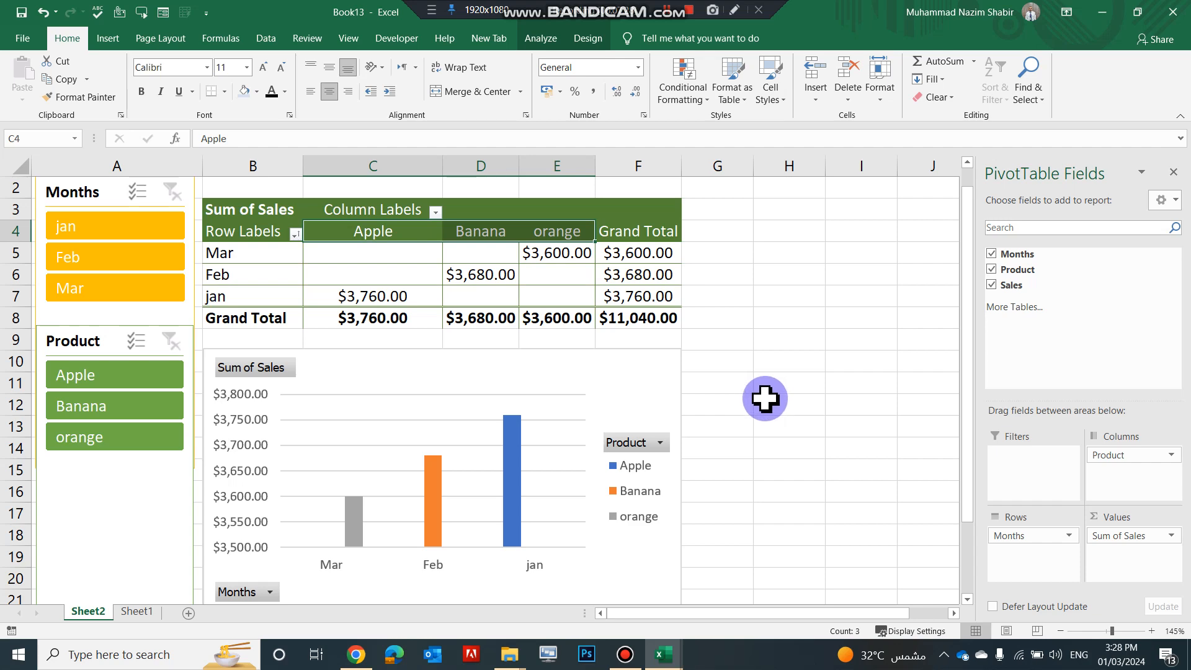
left_click(132, 612)
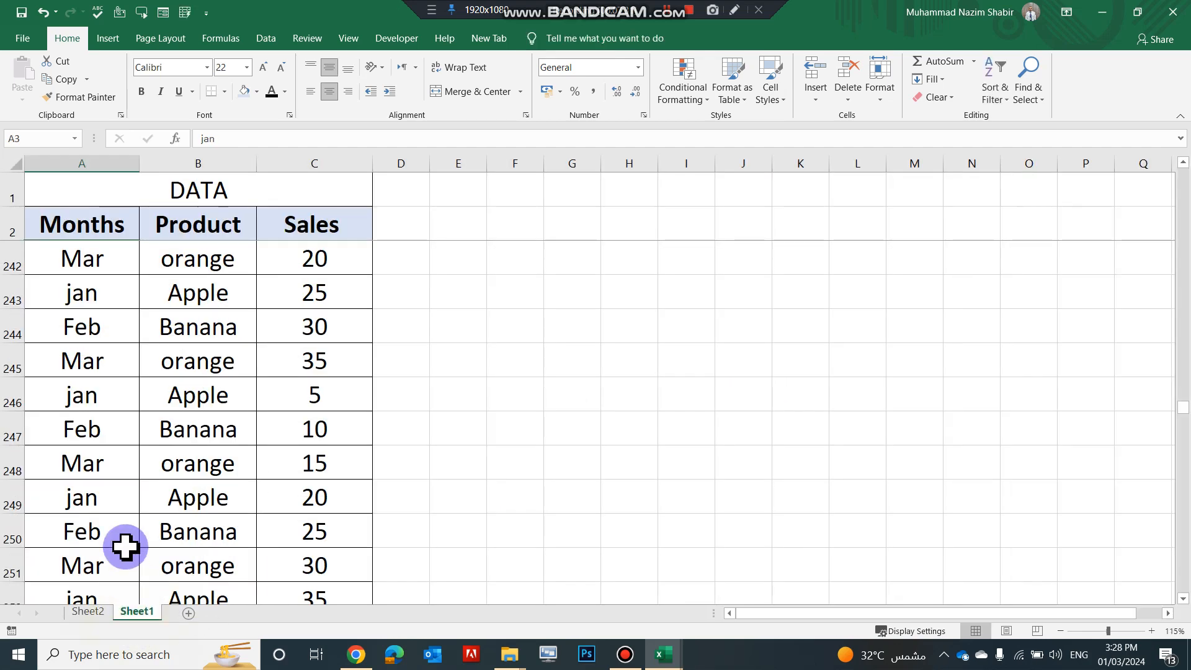
left_click(93, 614)
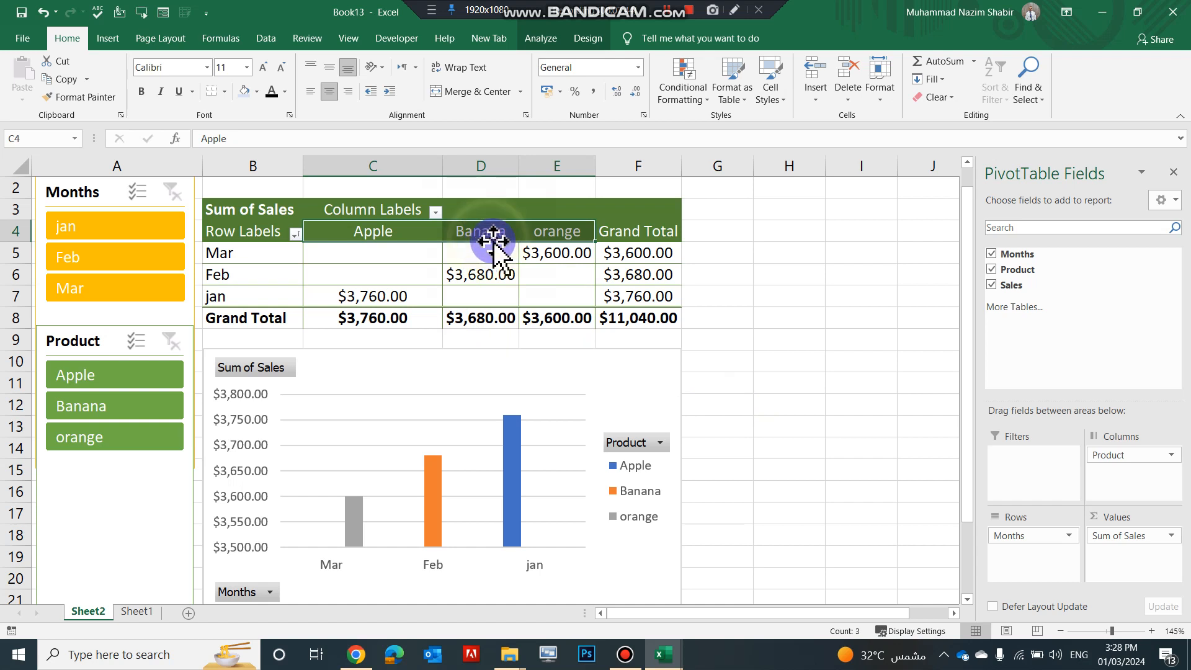
left_click(634, 243)
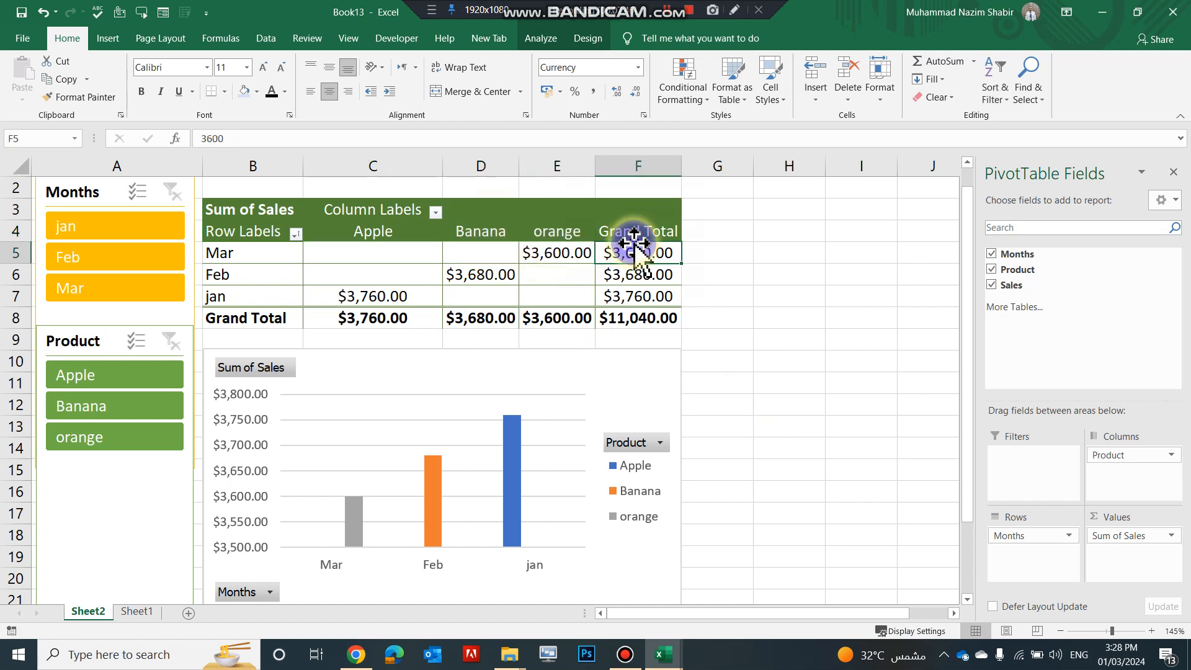
left_click(633, 234)
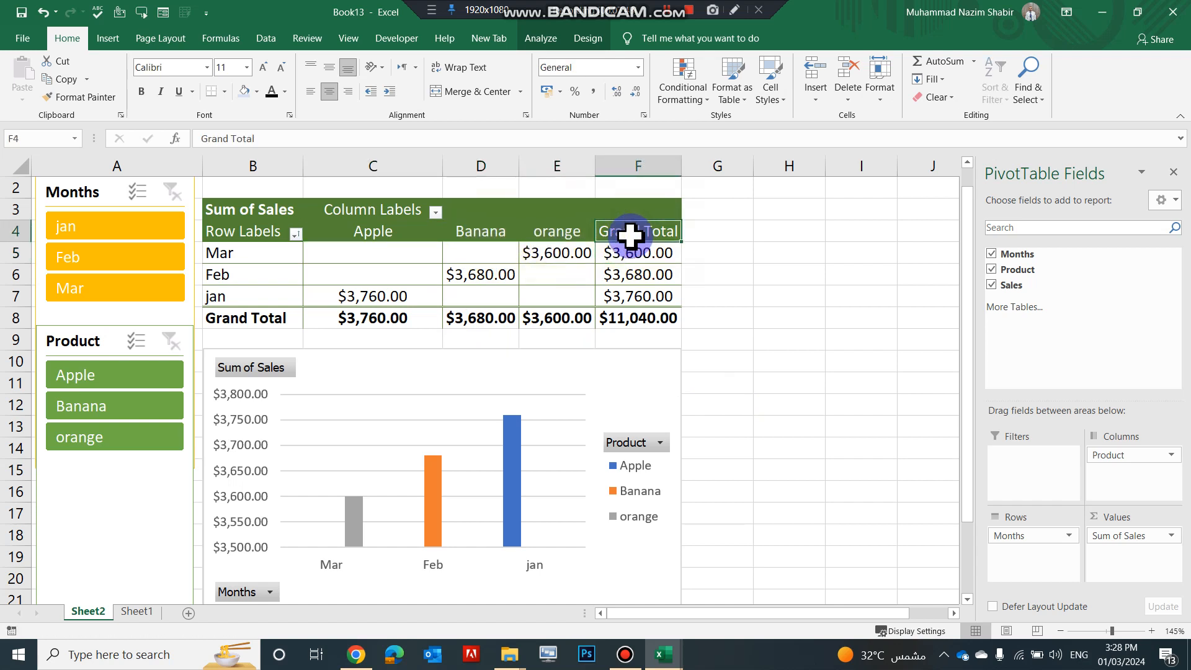